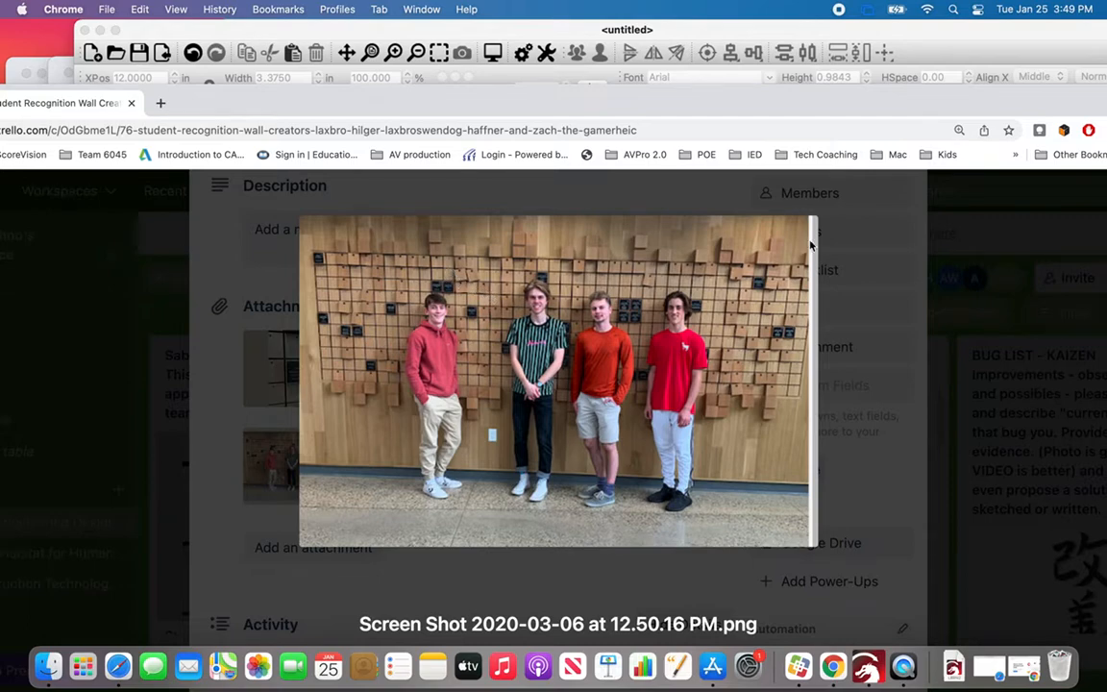
Close the group photo and examine the engraved plaque in image.jpeg from the Trello card's attachments up close.
click(850, 257)
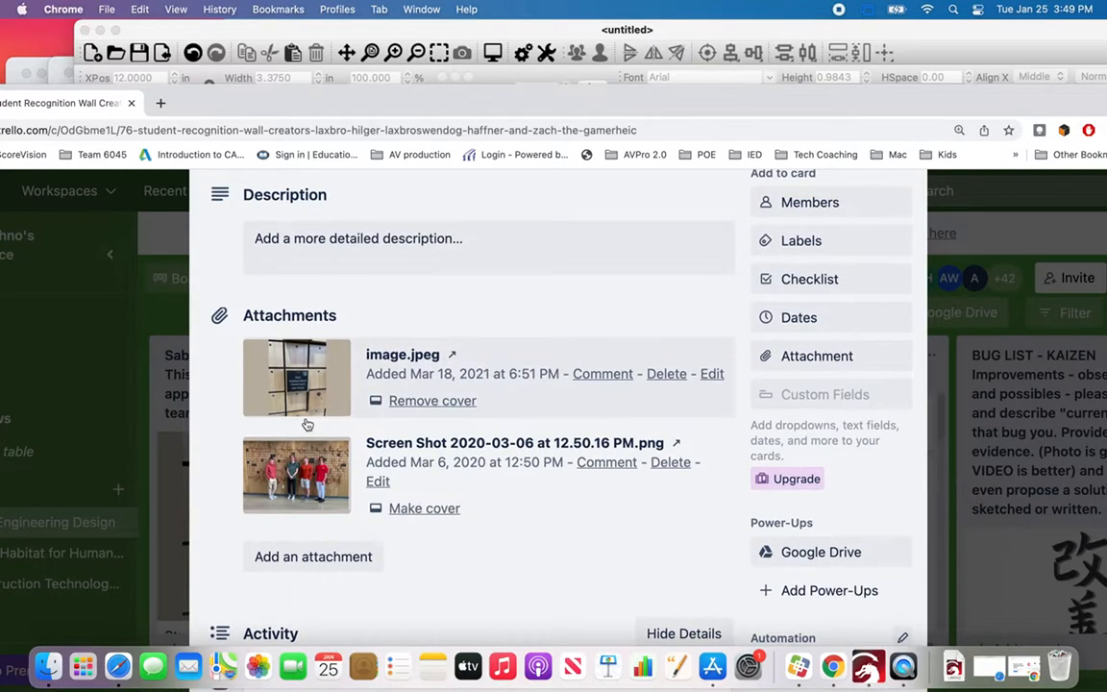
click(296, 388)
scroll(467, 422, down, 10)
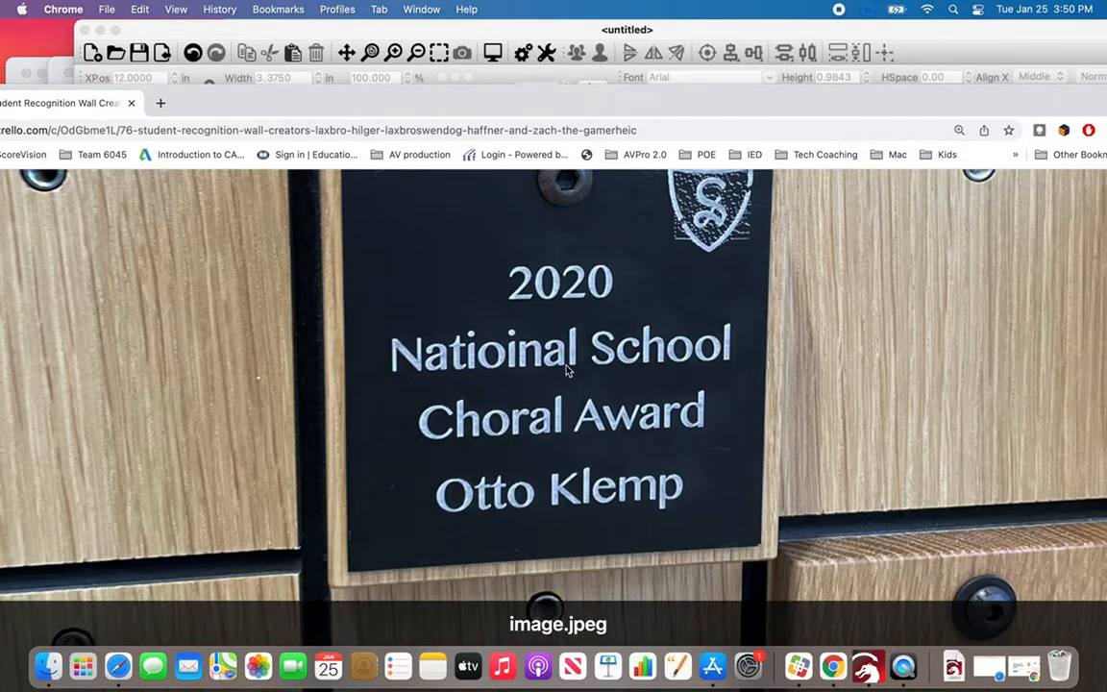
scroll(509, 329, up, 5)
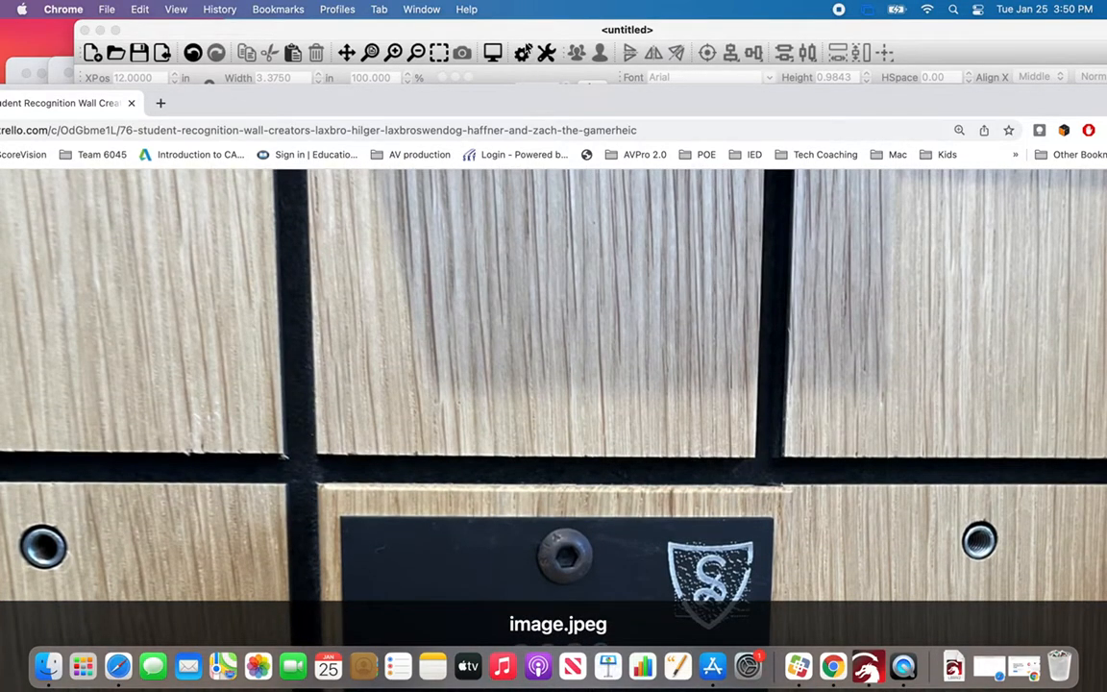
Switch to LightBurn and draw a rectangle about 5.5 by 4.7 in in the upper part of the work area.
click(470, 30)
scroll(408, 243, up, 2)
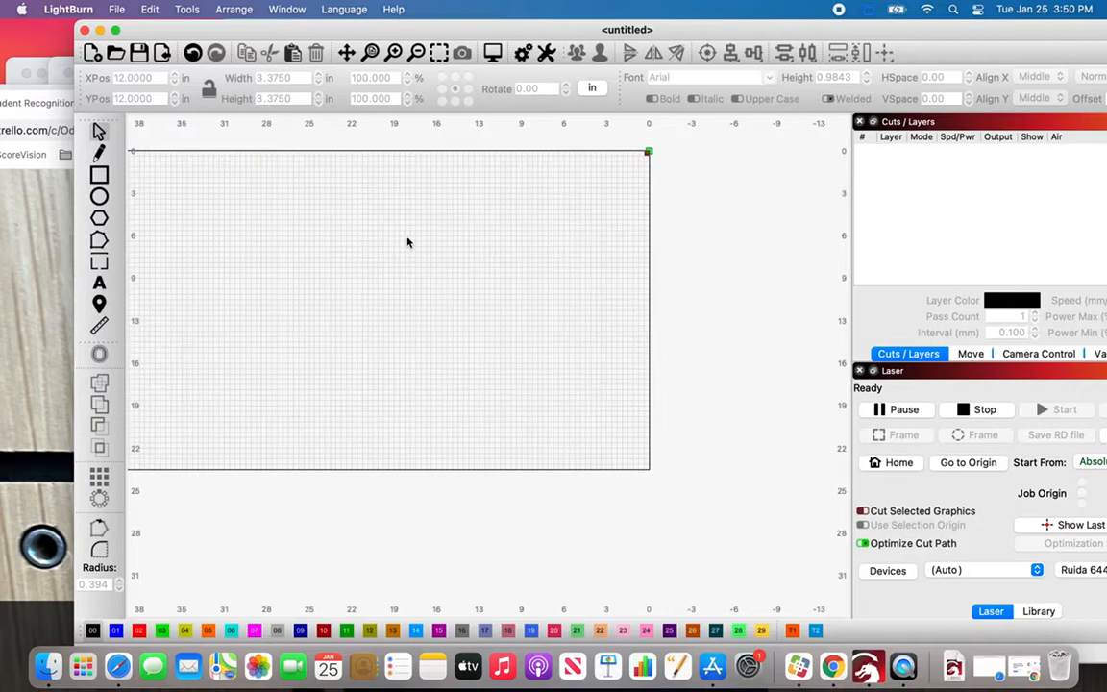
scroll(253, 277, down, 1)
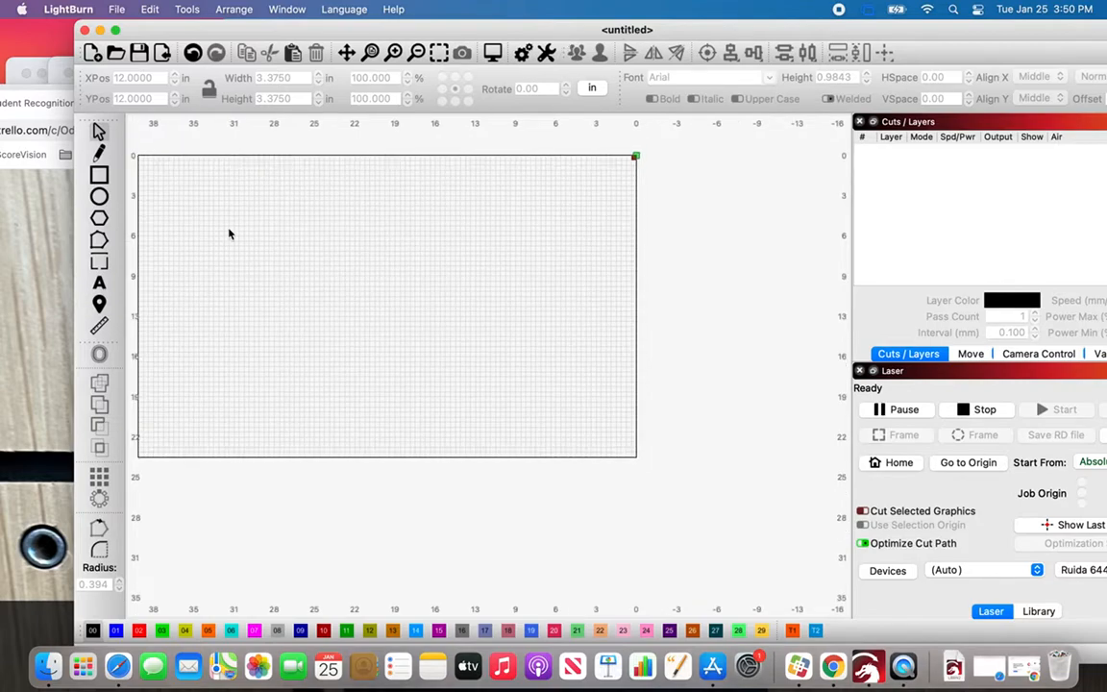
scroll(227, 235, up, 3)
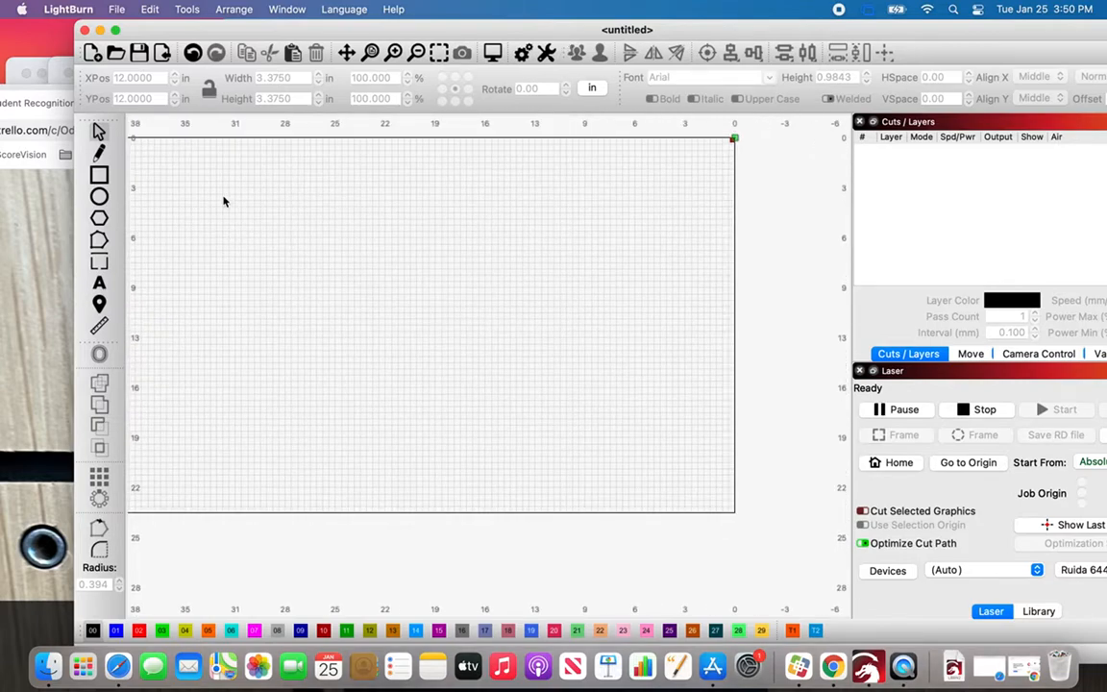
scroll(222, 200, down, 1)
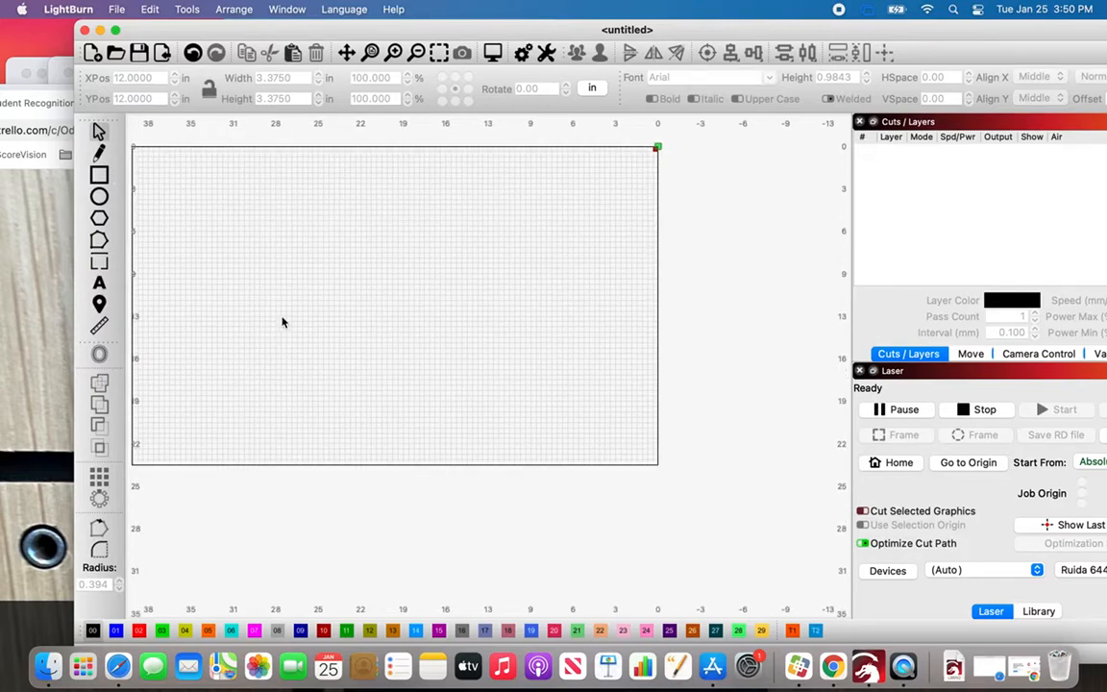
click(99, 174)
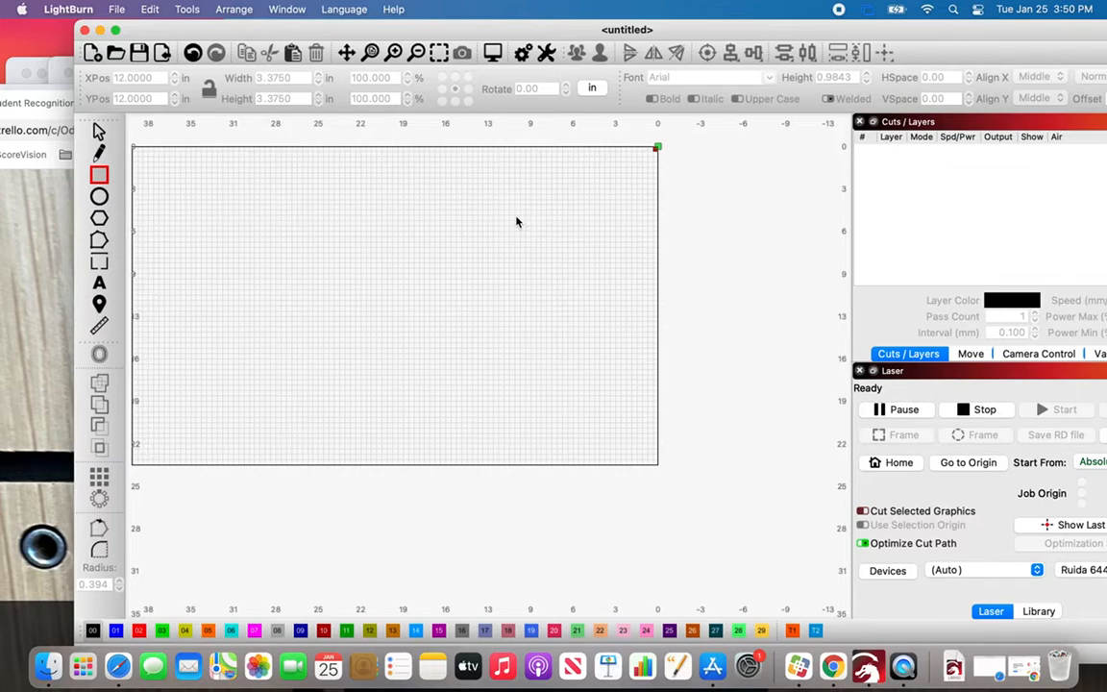
drag(480, 190, 555, 253)
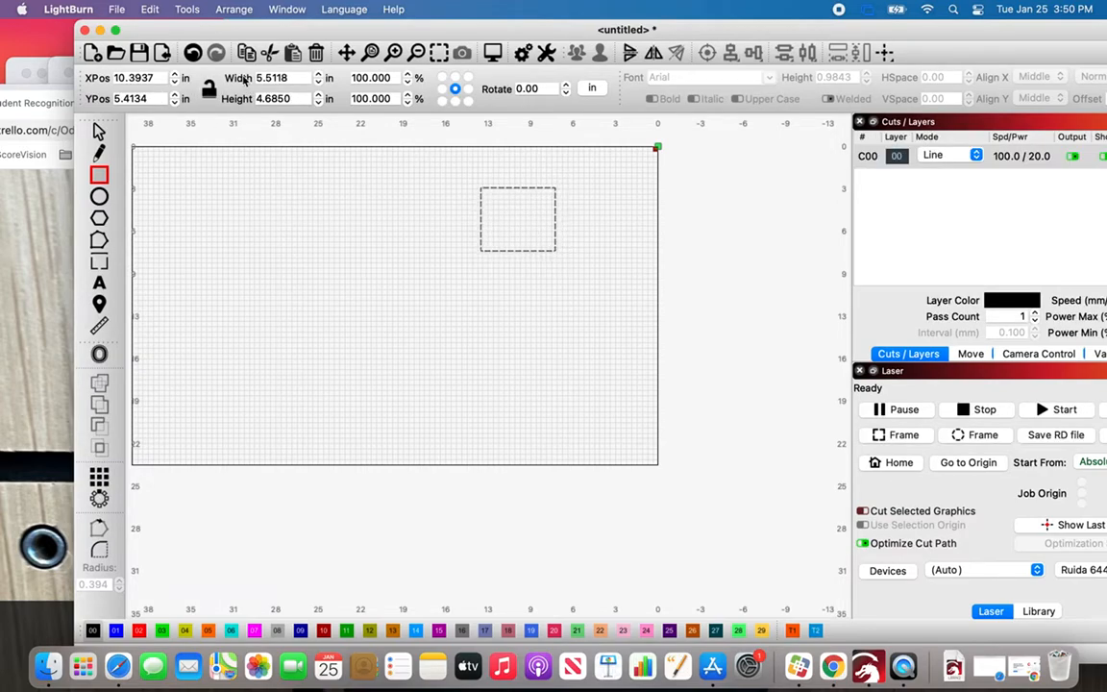
Lock the rectangle's aspect ratio and try widths of 6 in and 8 in.
click(209, 90)
double_click(287, 79)
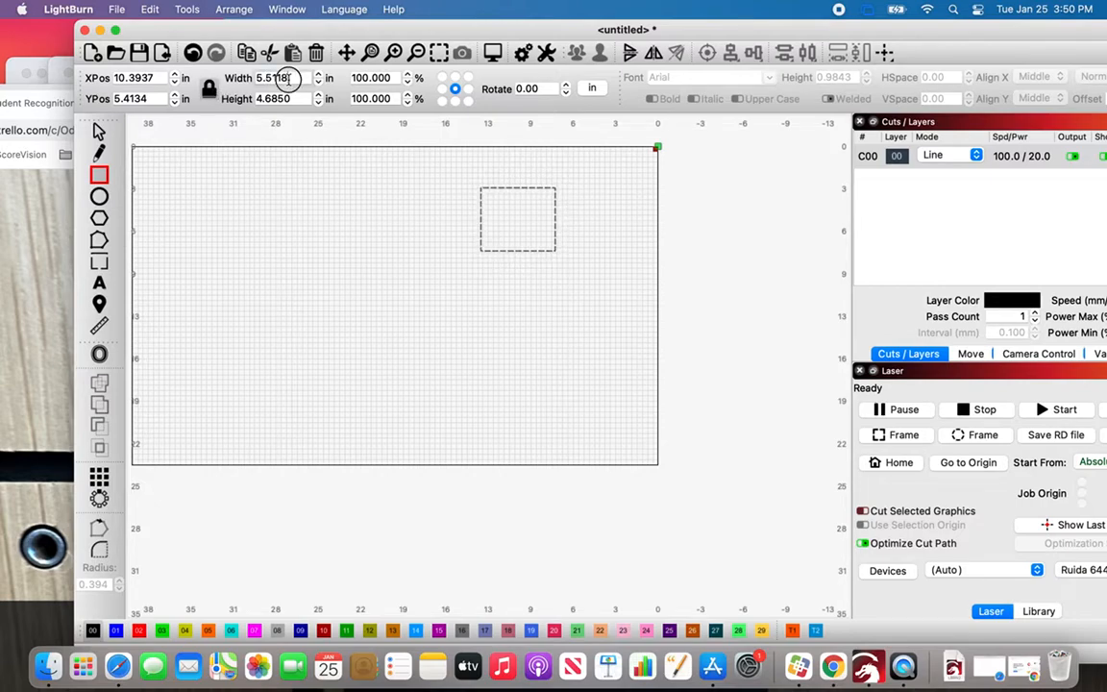
text(6)
key(Tab)
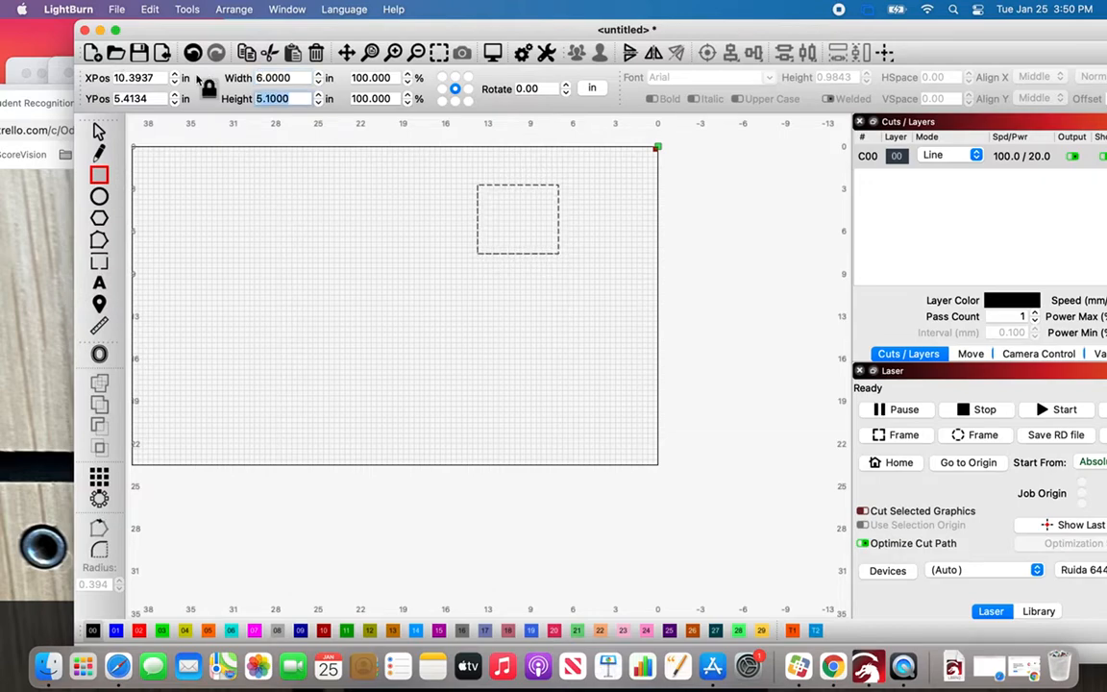
double_click(263, 77)
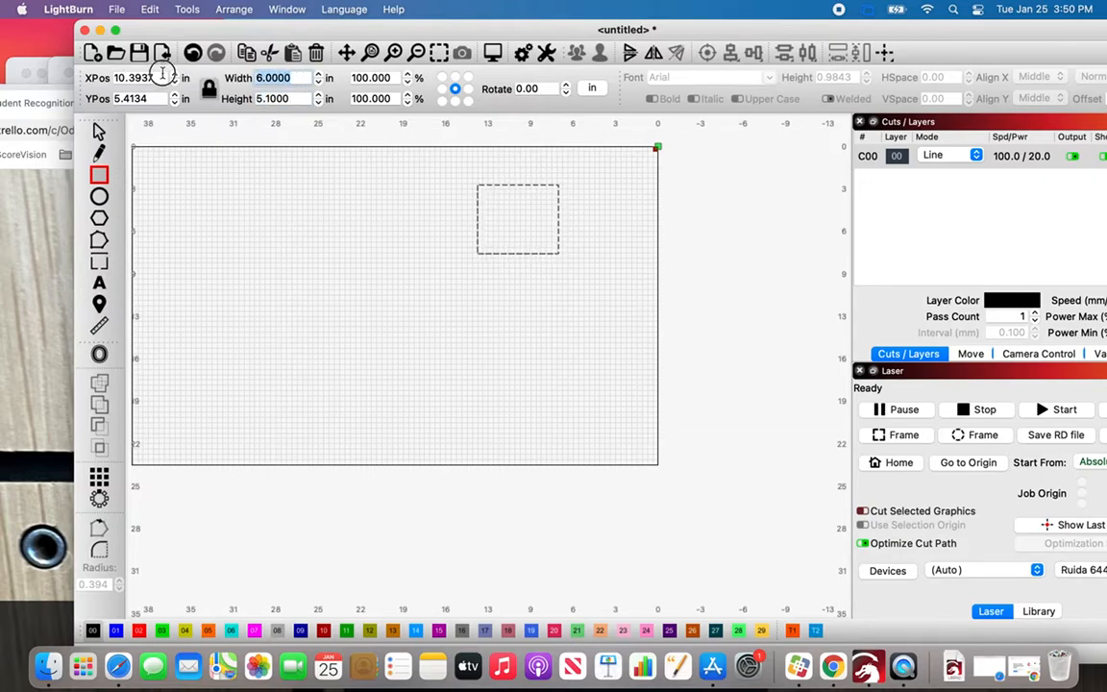
text(8u)
key(Tab)
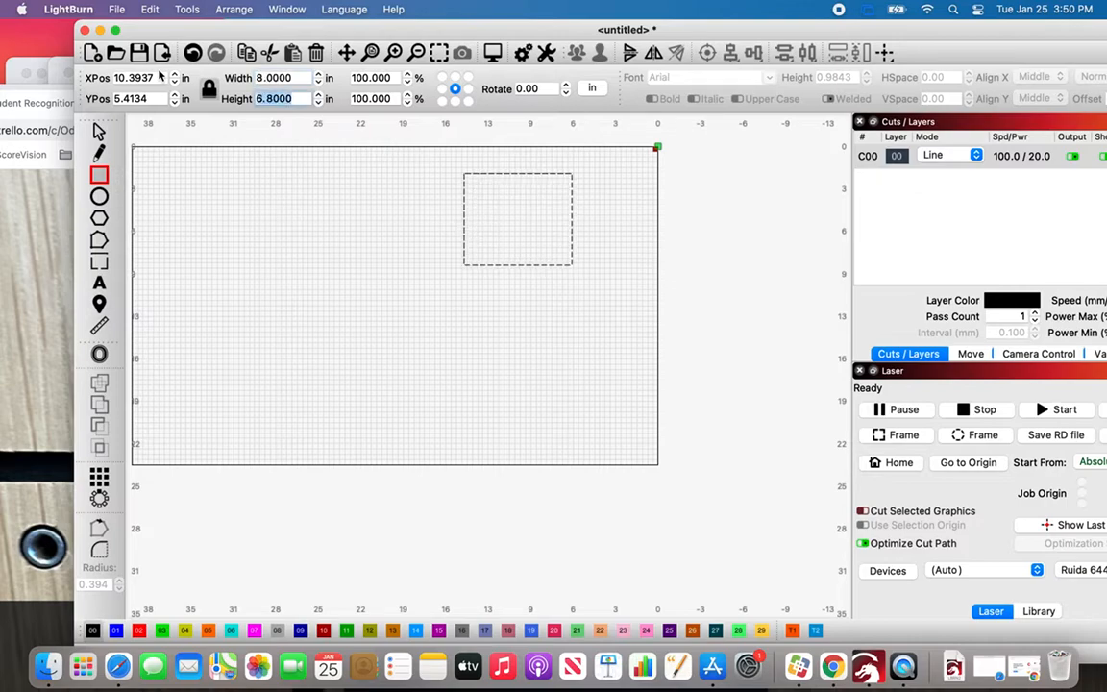
Unlock the aspect ratio and set both the rectangle's width and height to 3.375 in.
click(205, 91)
double_click(281, 79)
text(3.375)
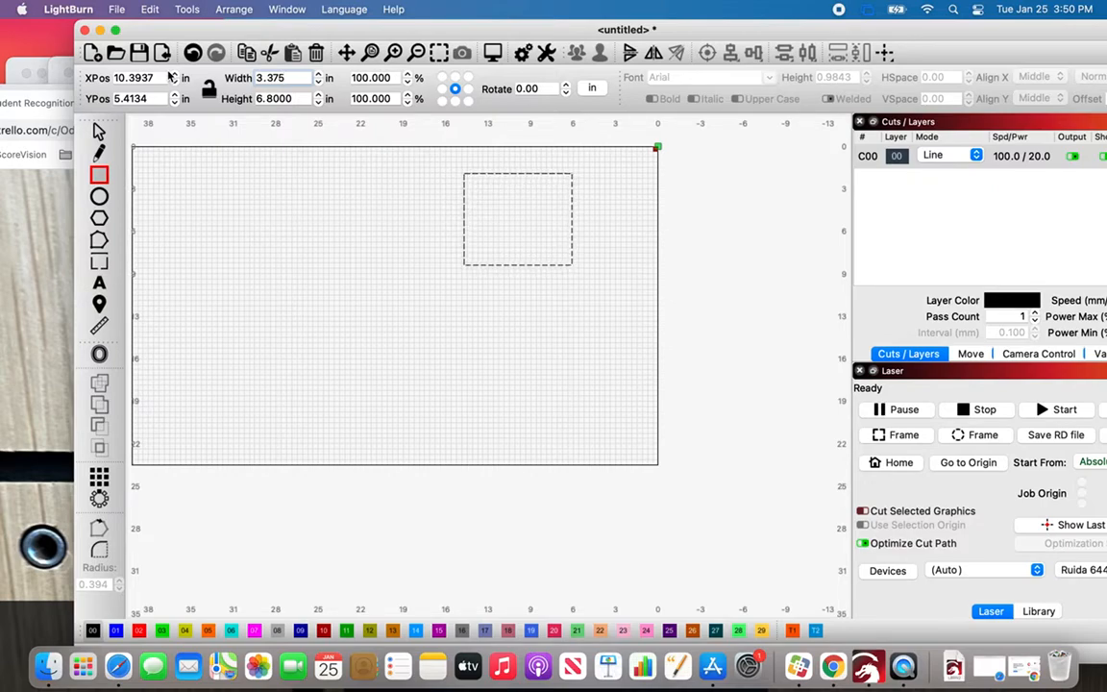
key(Tab)
text(3.)
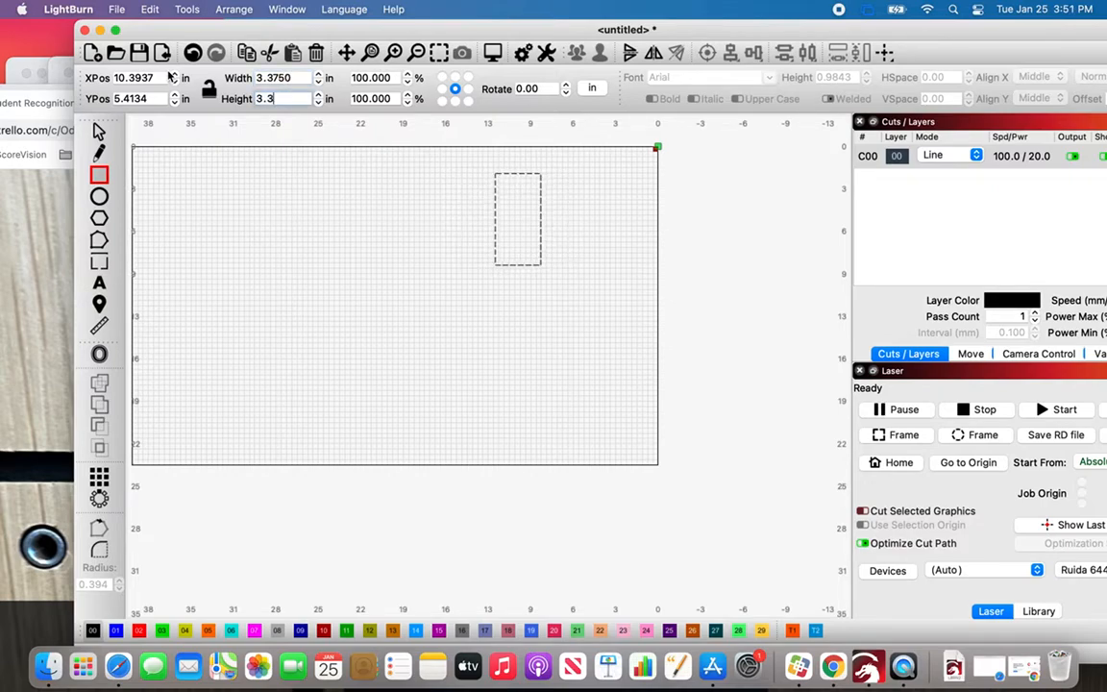
text(375)
key(Tab)
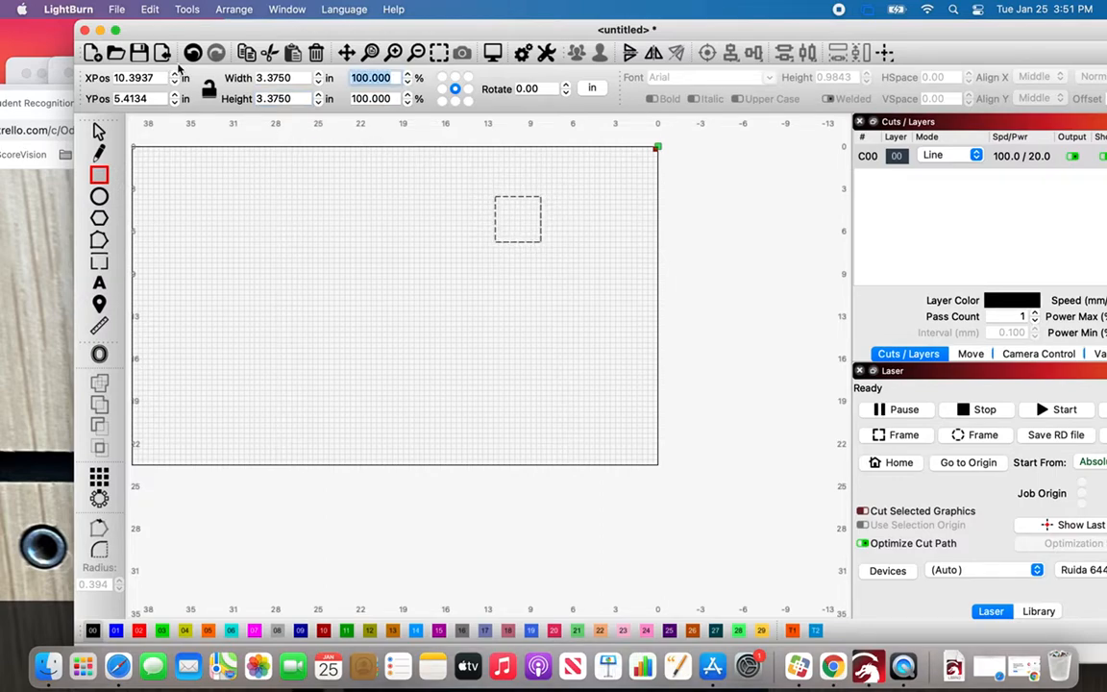
Use the square's upper-right corner as the reference point and position it at X 12 in, Y 12 in.
click(468, 78)
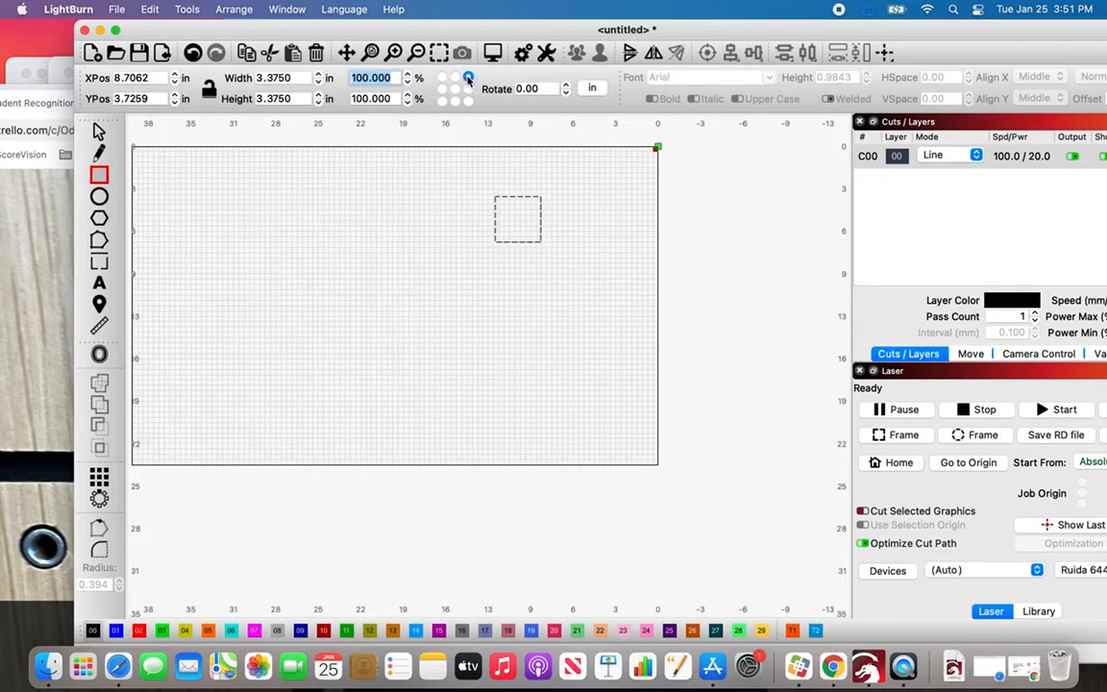
click(147, 78)
drag(147, 78, 62, 77)
text(1)
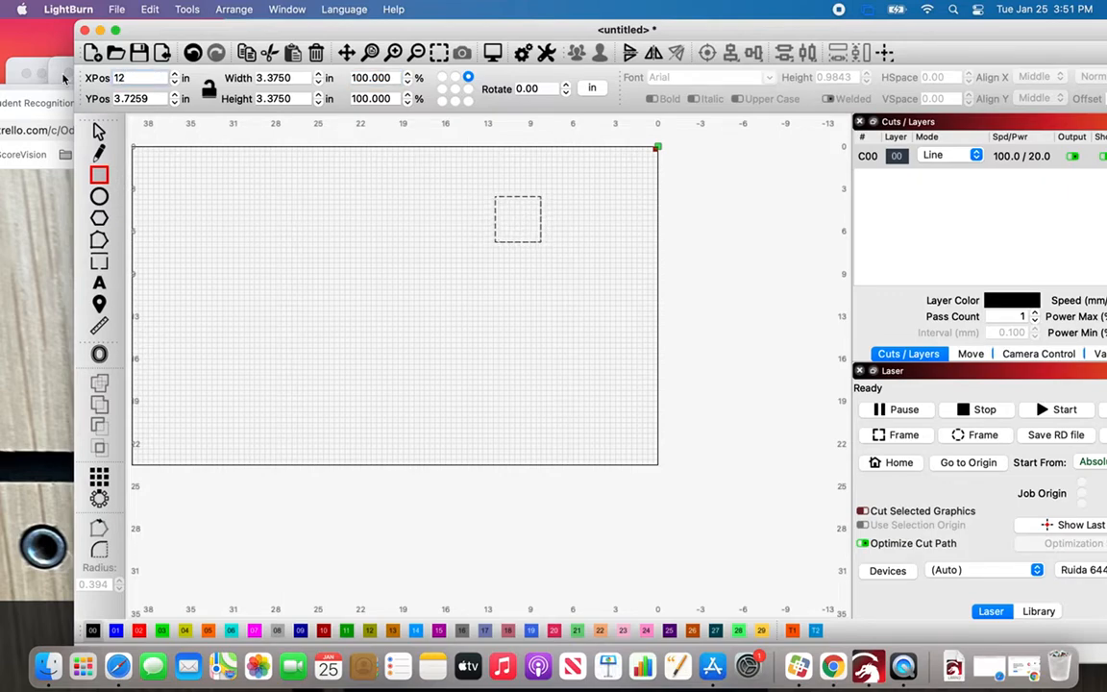
text(2)
key(Tab)
text(12)
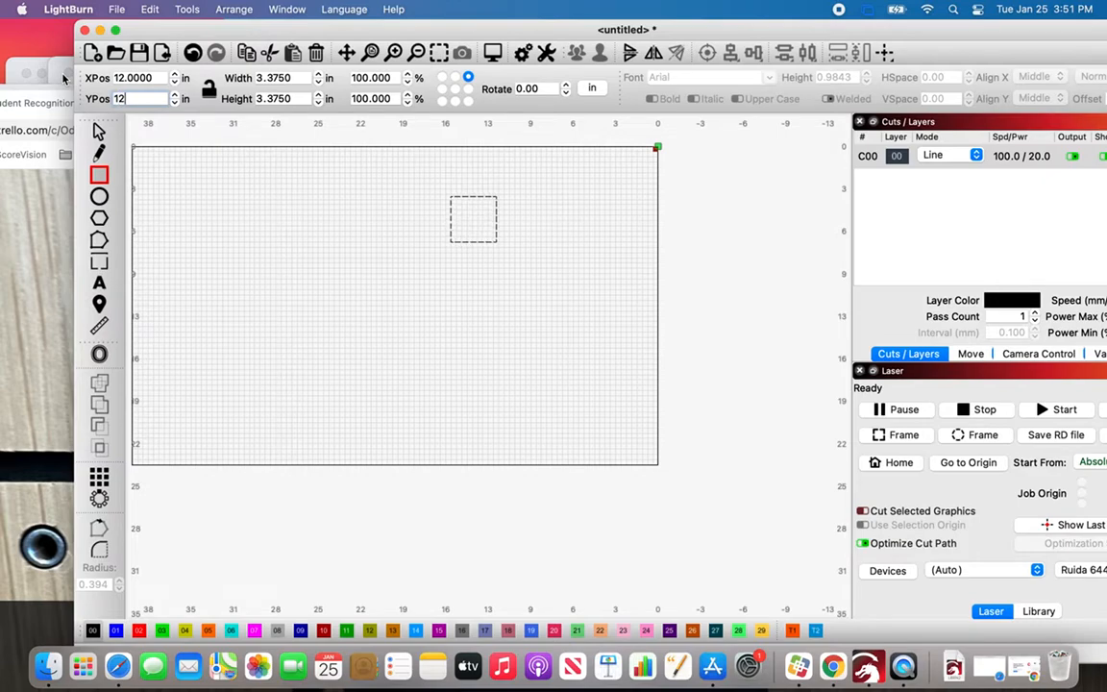
key(Tab)
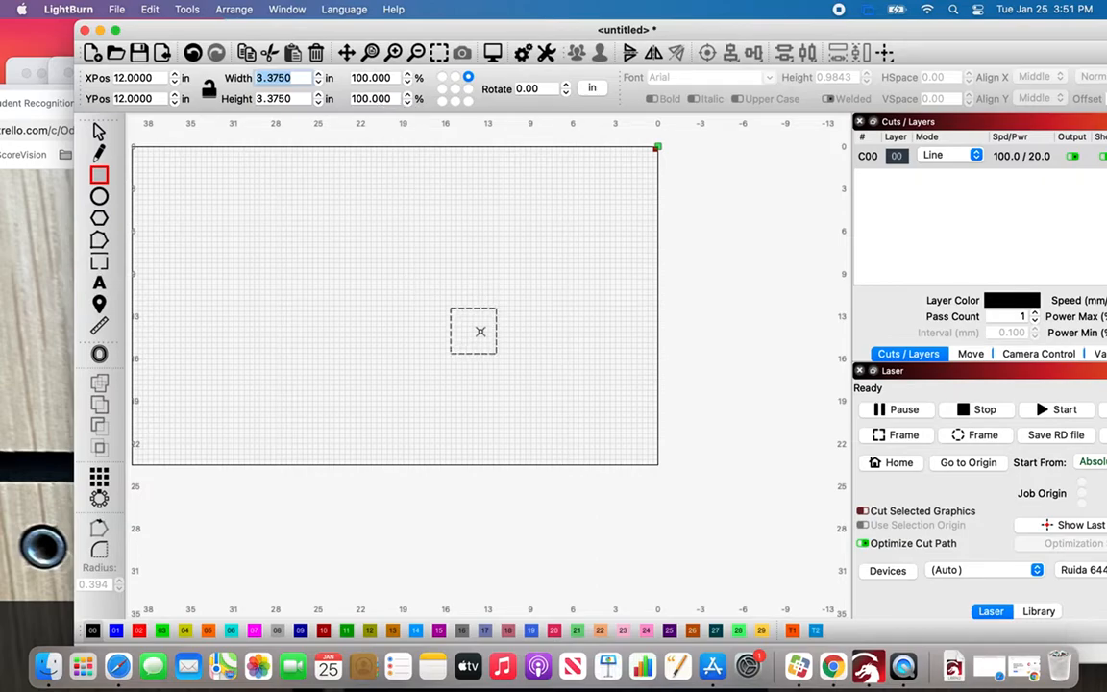
Turn off the laser output of the square's layer C00.
scroll(480, 332, up, 5)
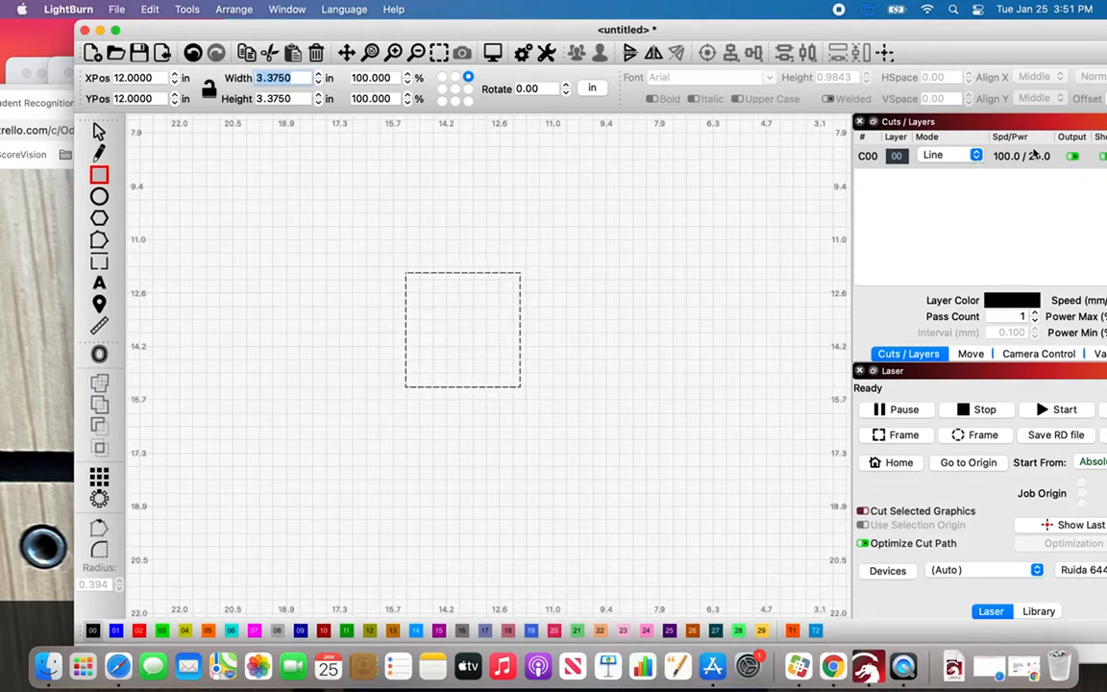
click(1074, 156)
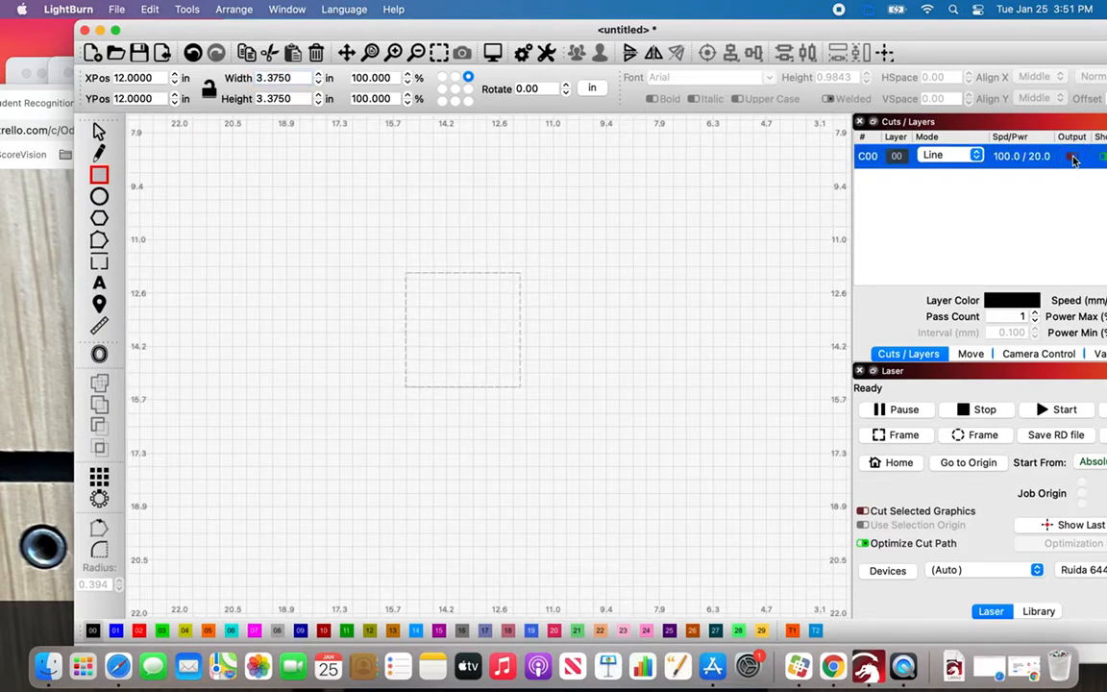
click(1073, 156)
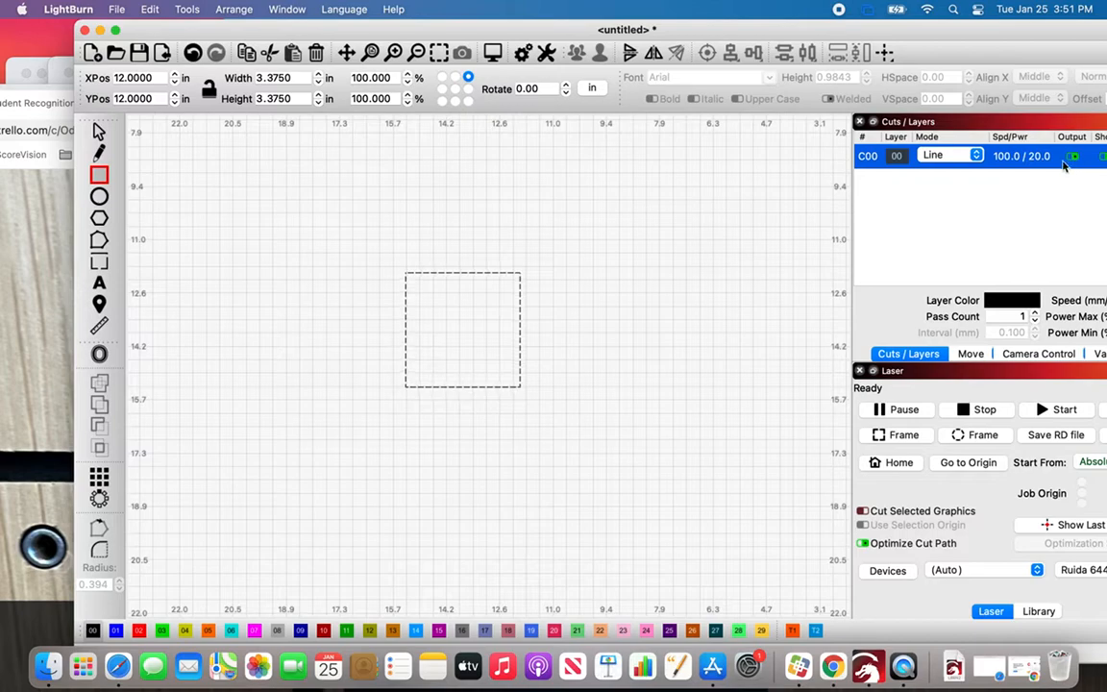
click(1073, 158)
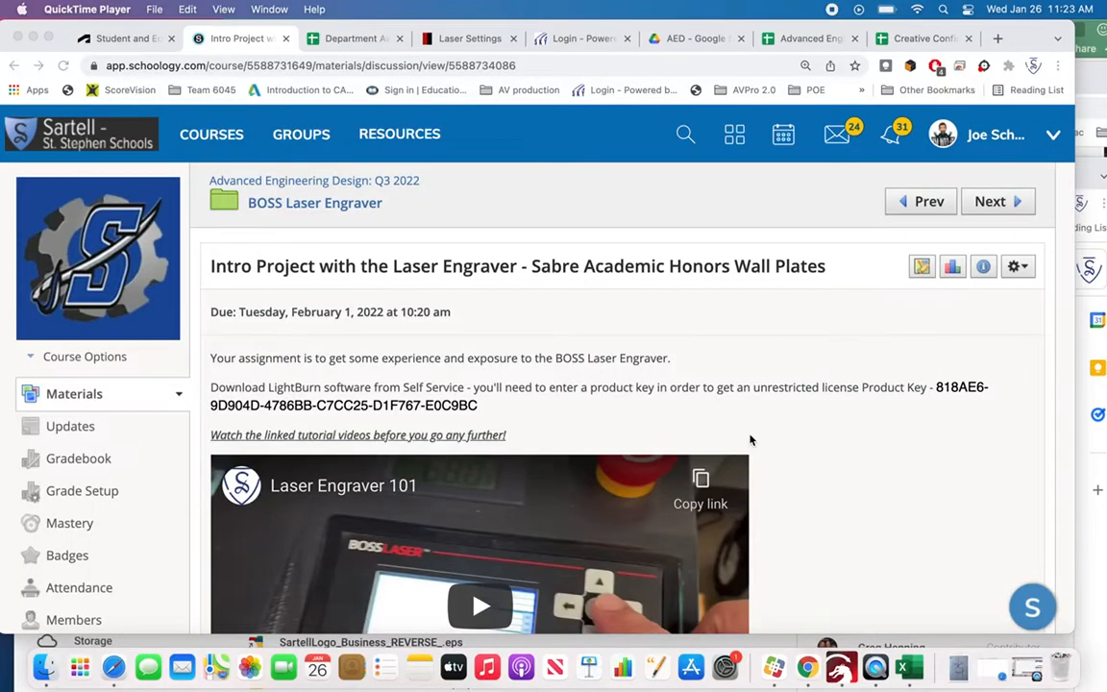
Review the Schoology assignment for the Sabre Academic Honors Wall Plates, from its instructions to the attached resources.
scroll(751, 439, down, 5)
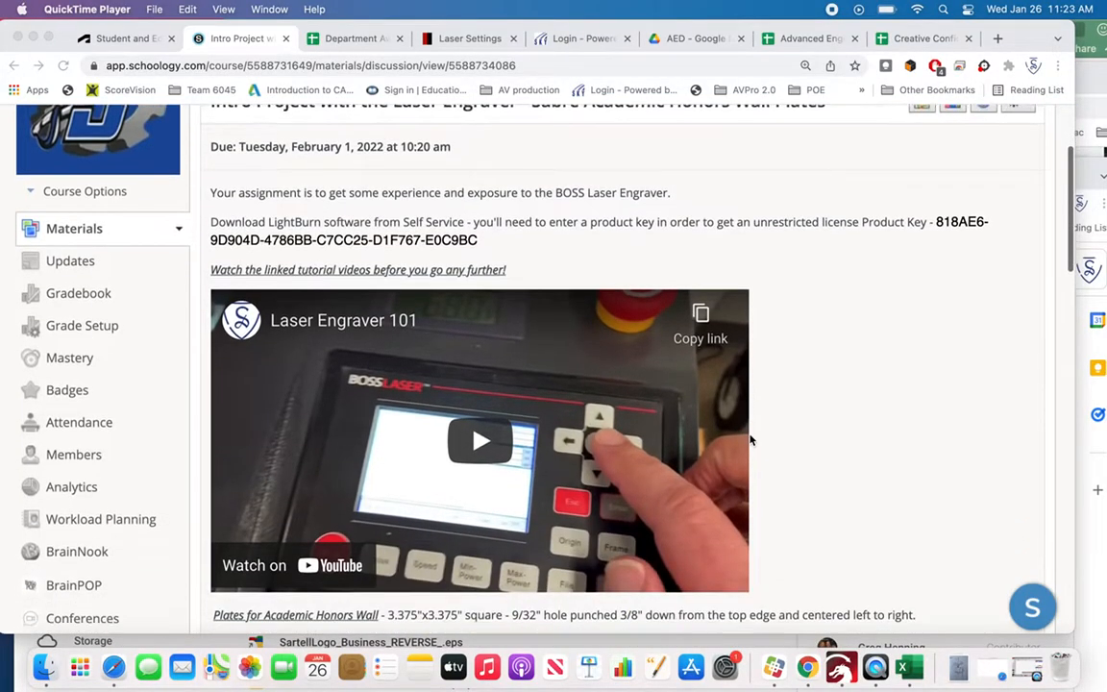
scroll(751, 439, down, 5)
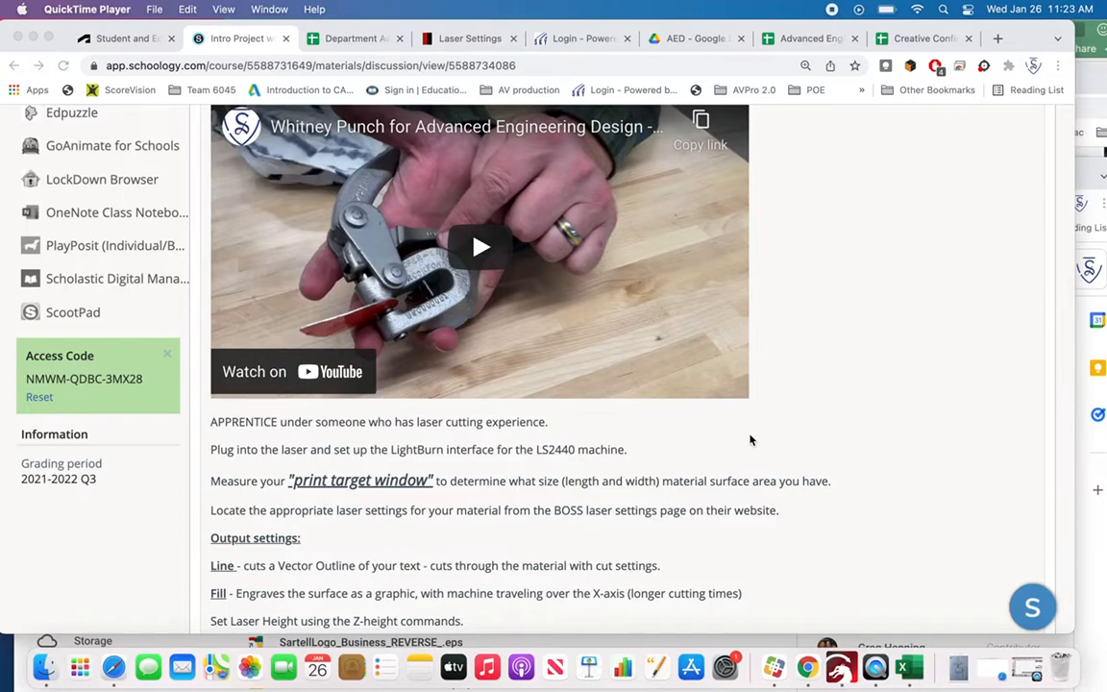
scroll(751, 440, down, 8)
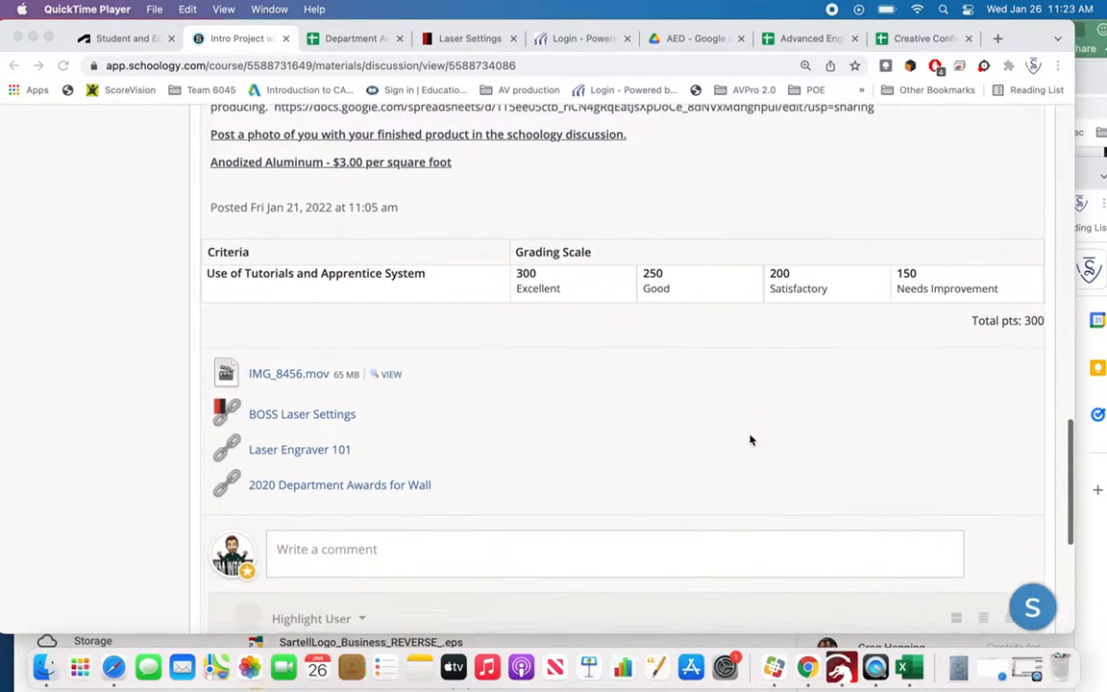
scroll(750, 439, down, 2)
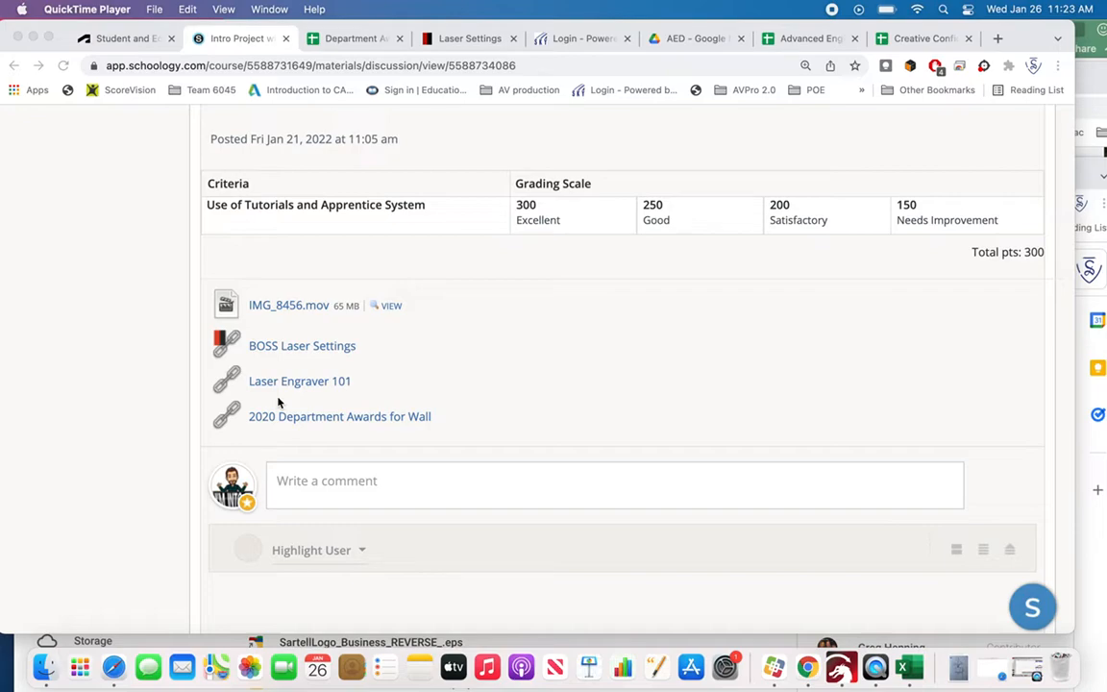
scroll(278, 402, down, 3)
scroll(279, 400, up, 15)
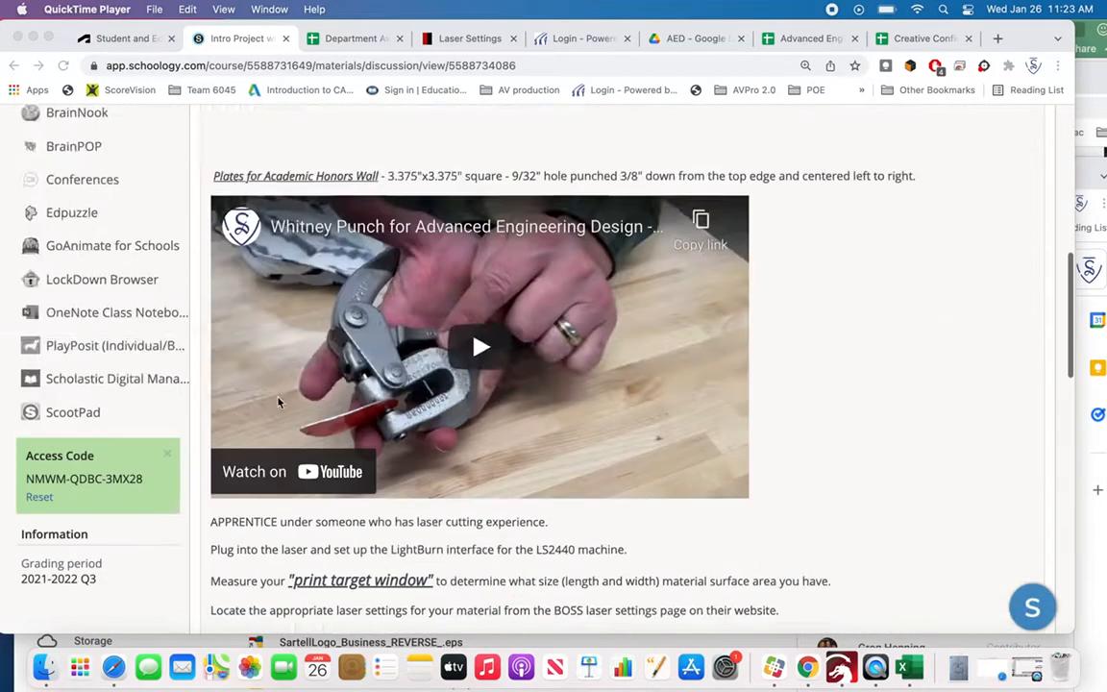
click(273, 230)
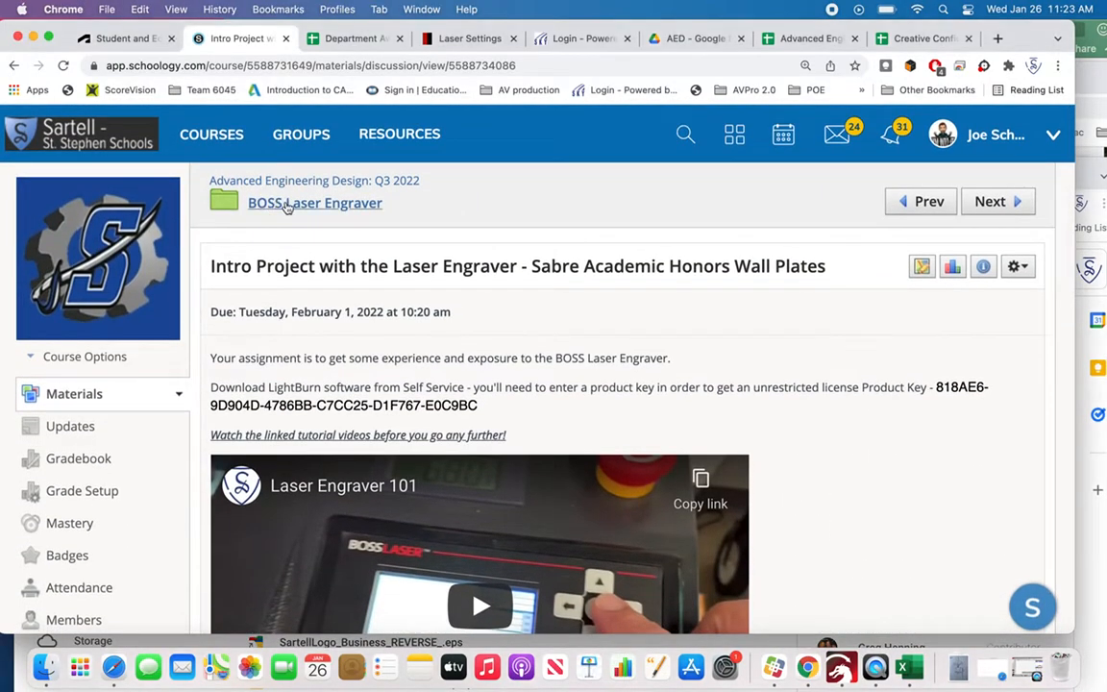
Open the Sabre Academic/Athletic Logos for Branding link from the BOSS Laser Engraver course folder.
click(287, 206)
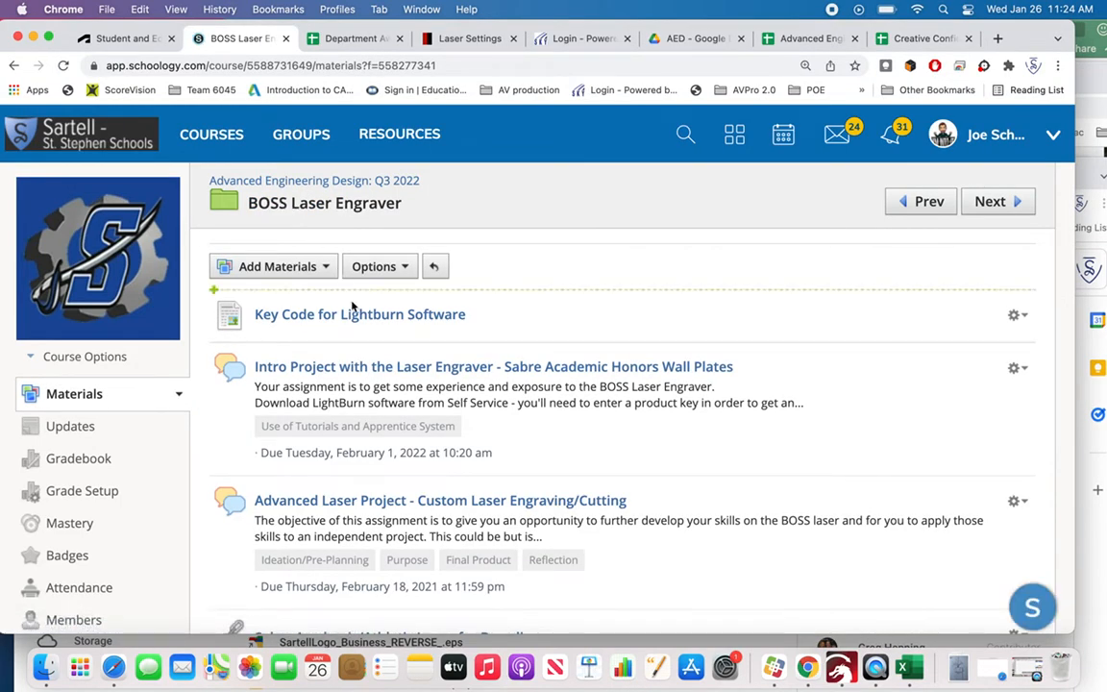
scroll(327, 315, down, 1)
scroll(363, 333, down, 2)
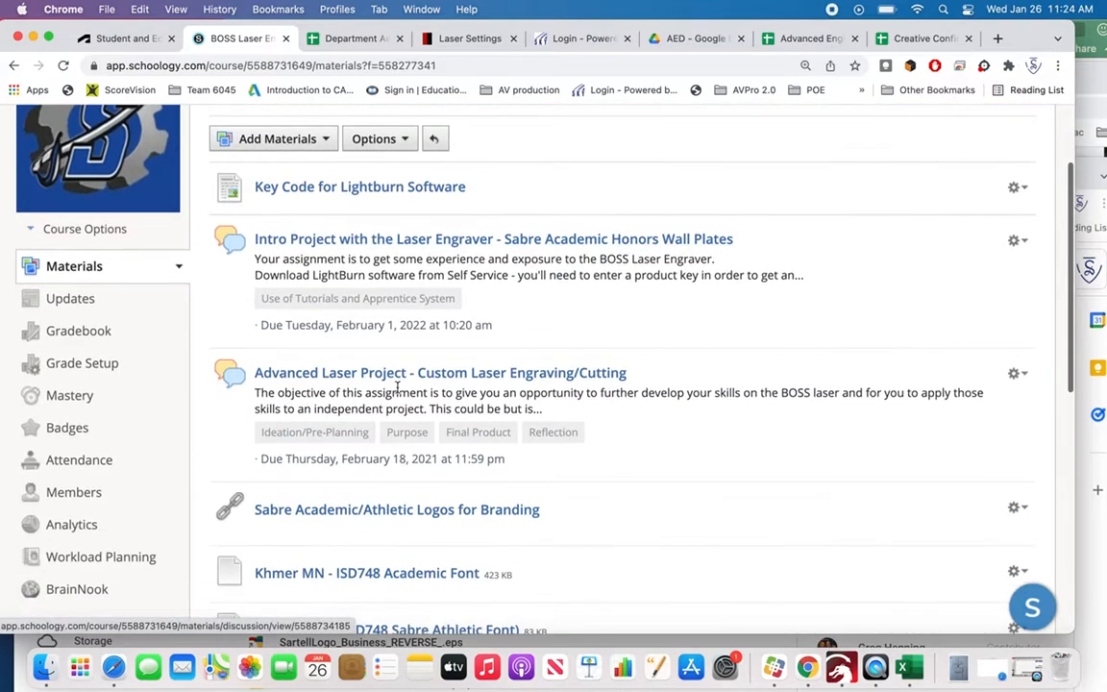
scroll(373, 371, down, 3)
scroll(375, 373, down, 1)
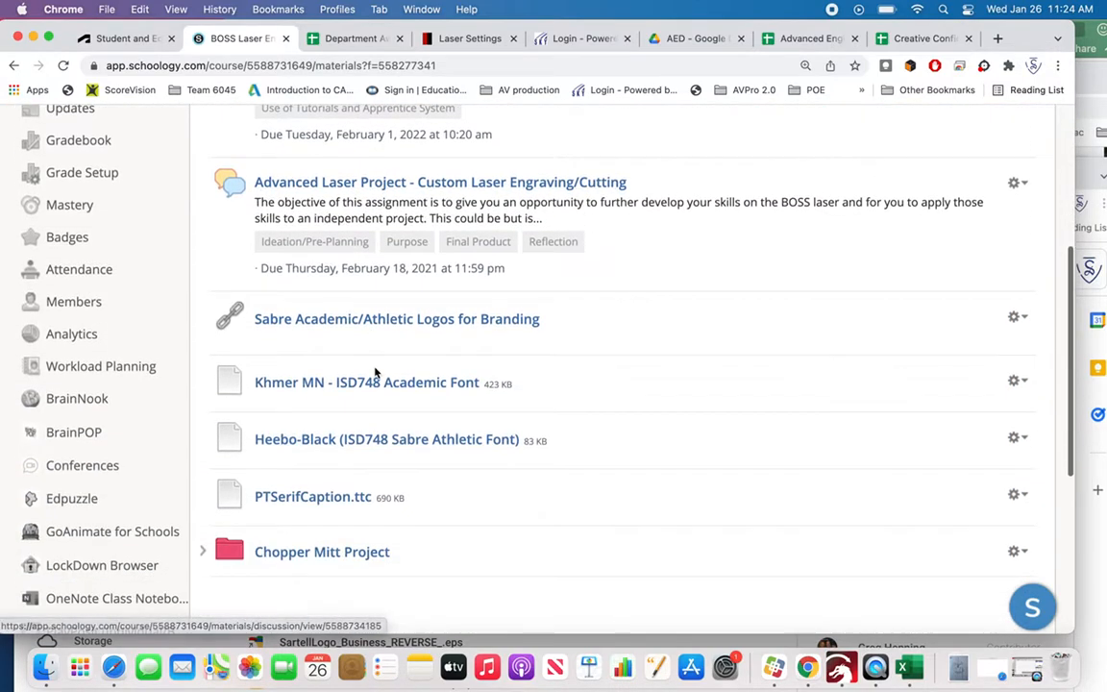
click(325, 326)
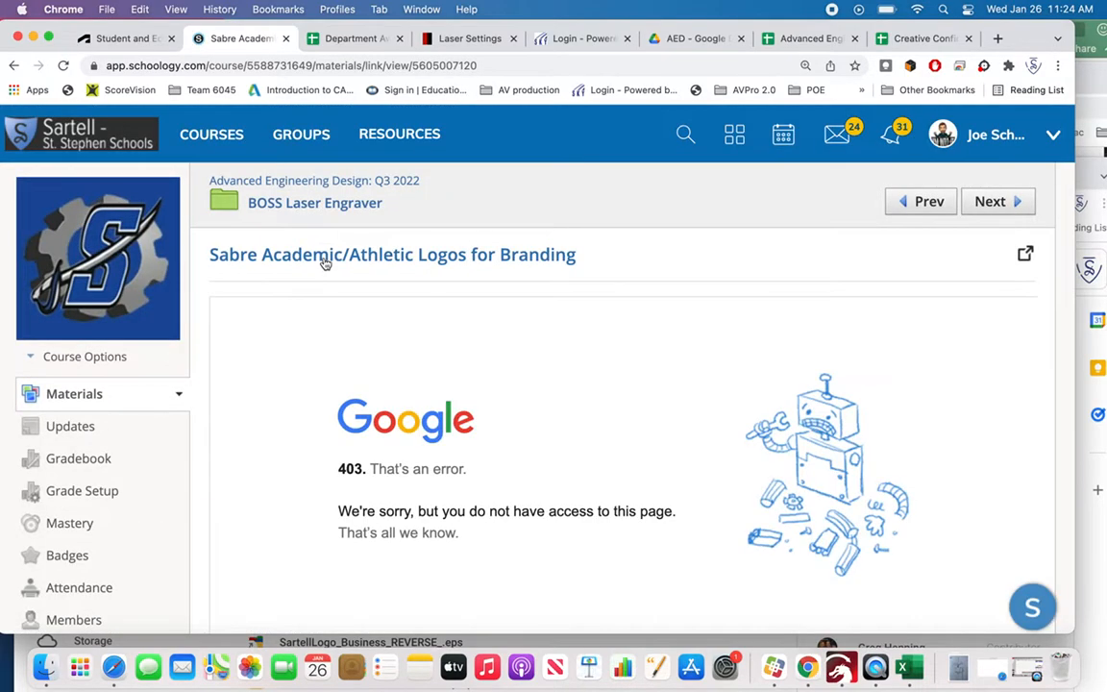
click(323, 257)
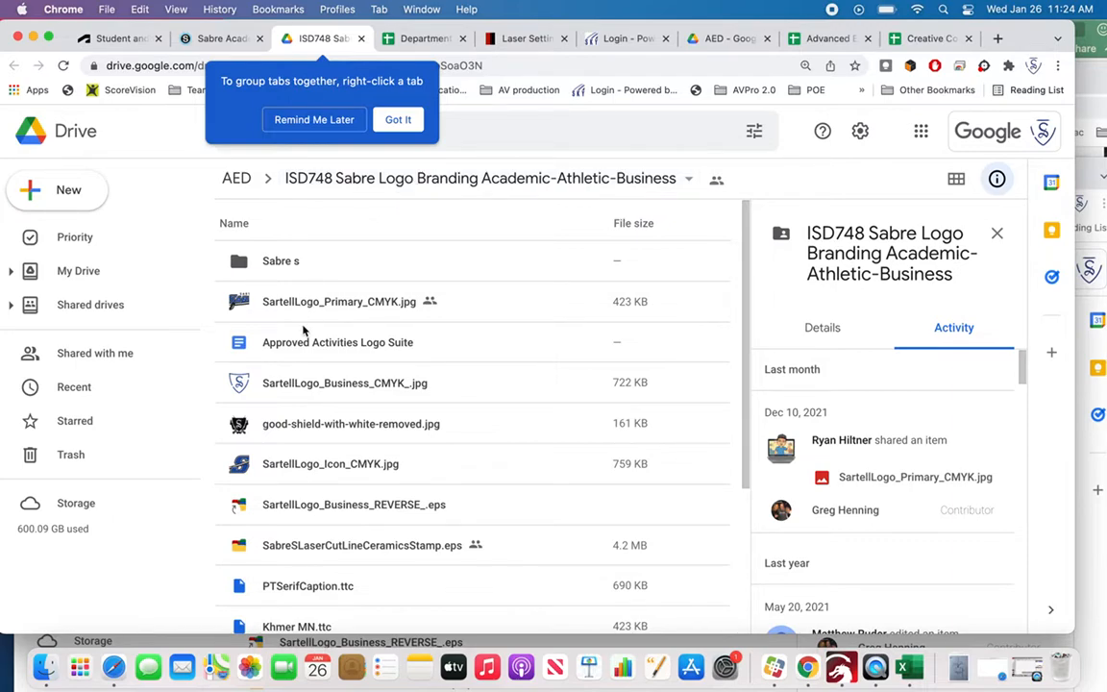
Look over the shield, icon and primary logo images in the branding folder, previewing SartellLogo_Primary_CMYK.jpg at full size.
click(303, 385)
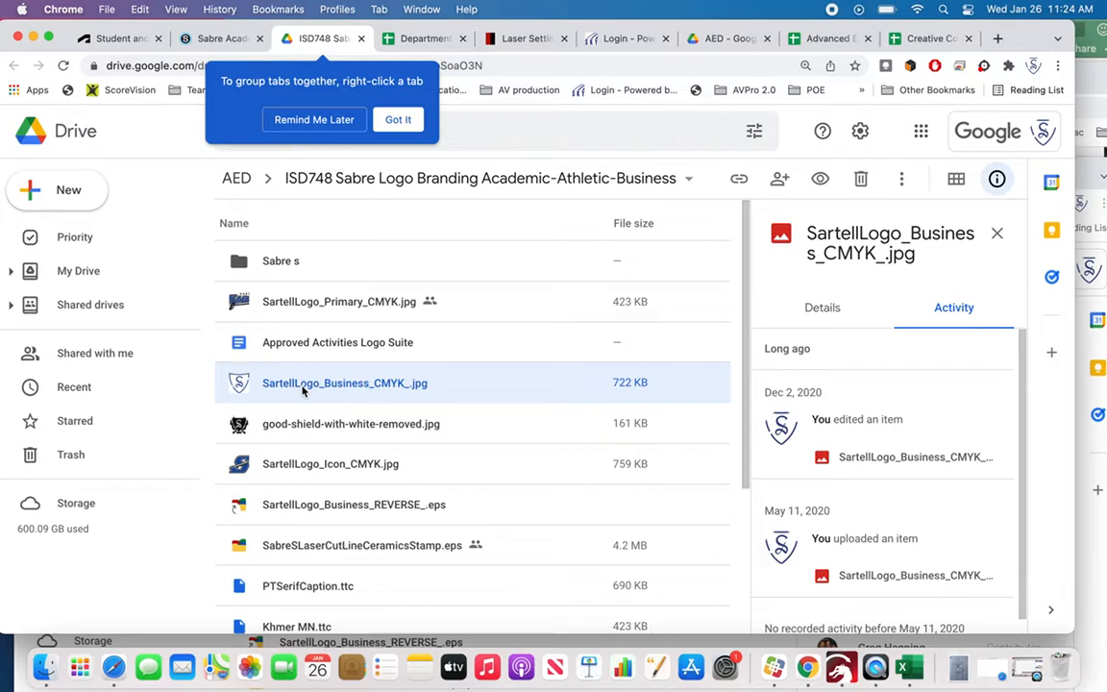
click(295, 468)
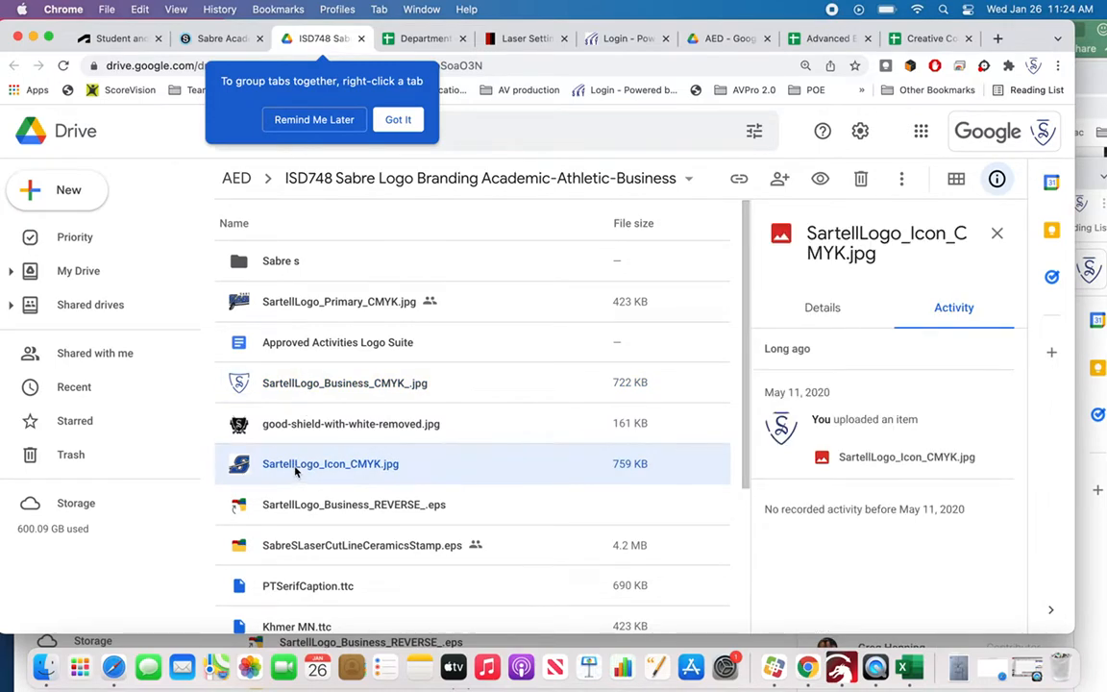
click(285, 294)
double_click(287, 303)
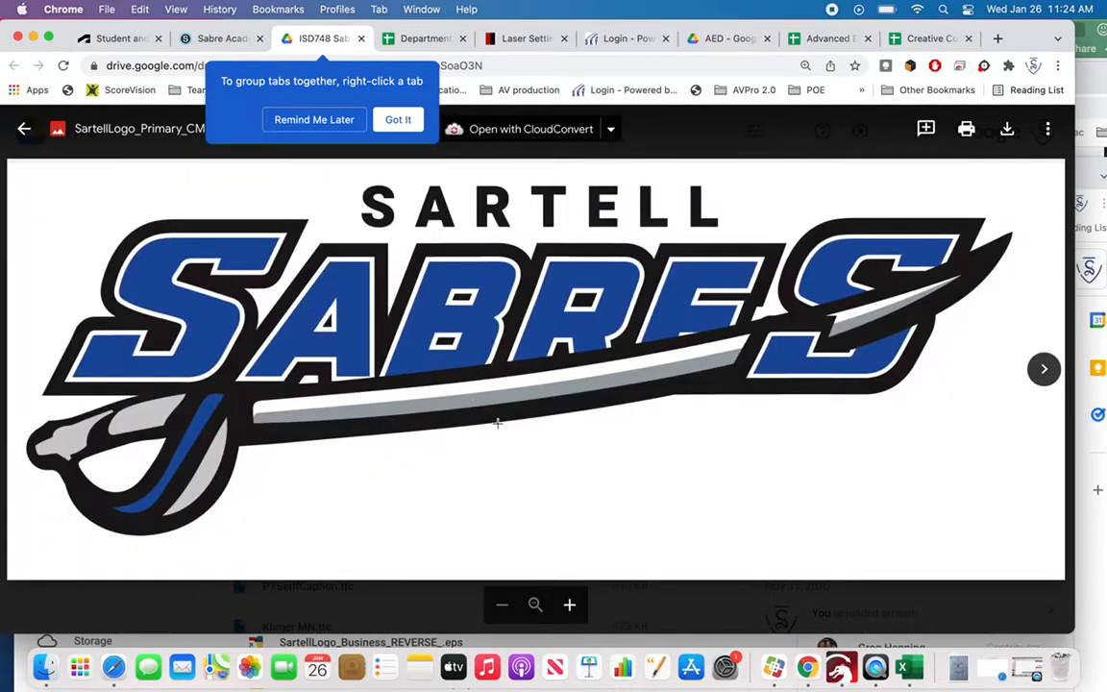
click(795, 601)
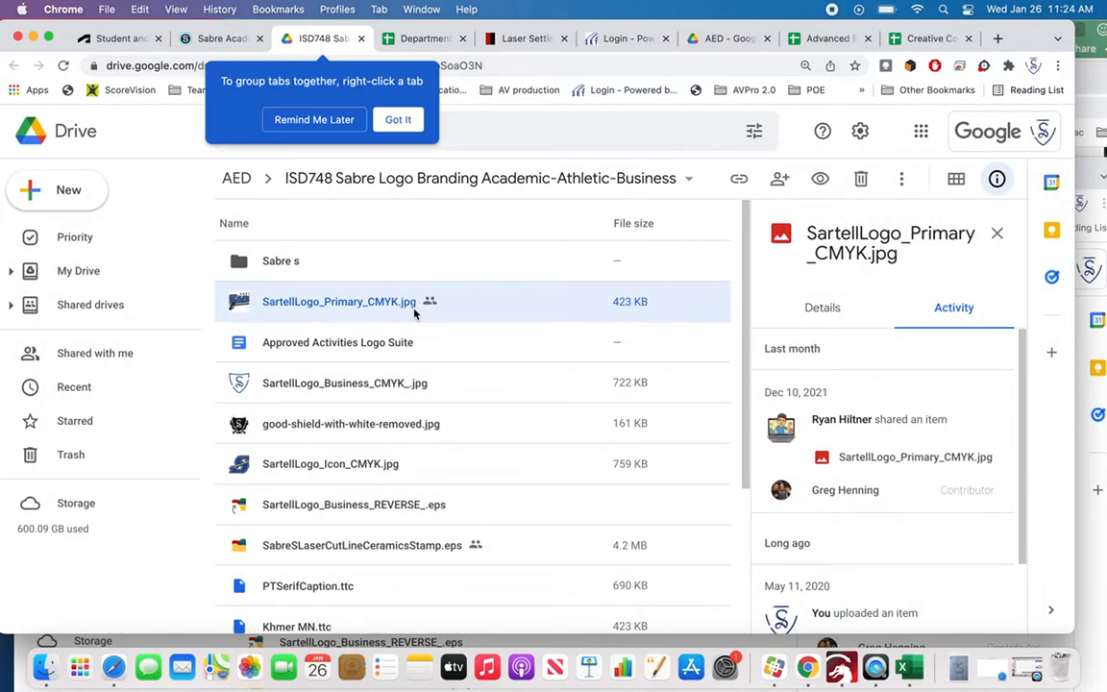
Look through the rest of the branding folder, including the font files Heebo-Black.ttf and Khmer MN.ttc.
scroll(418, 422, up, 1)
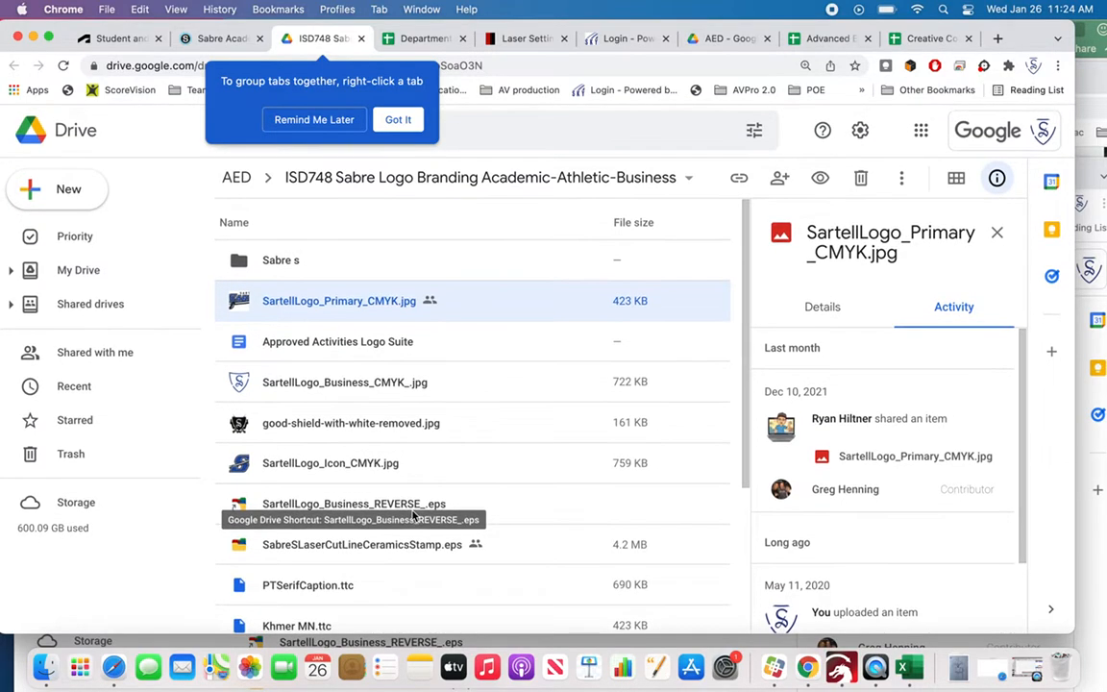
scroll(413, 516, down, 5)
click(279, 452)
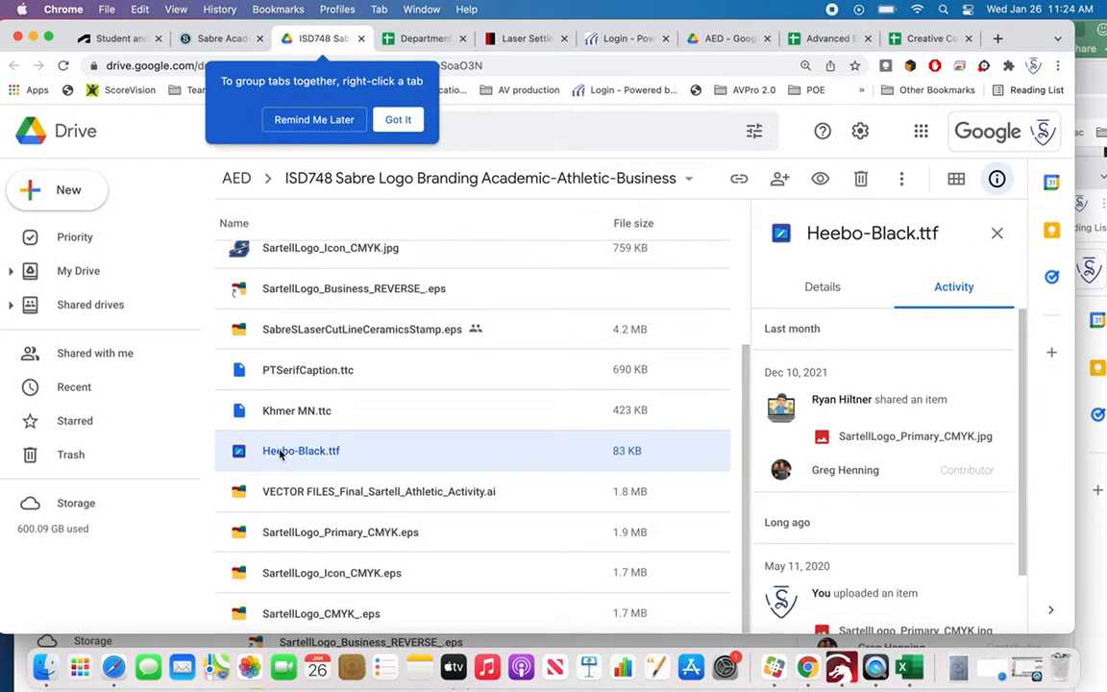
click(279, 414)
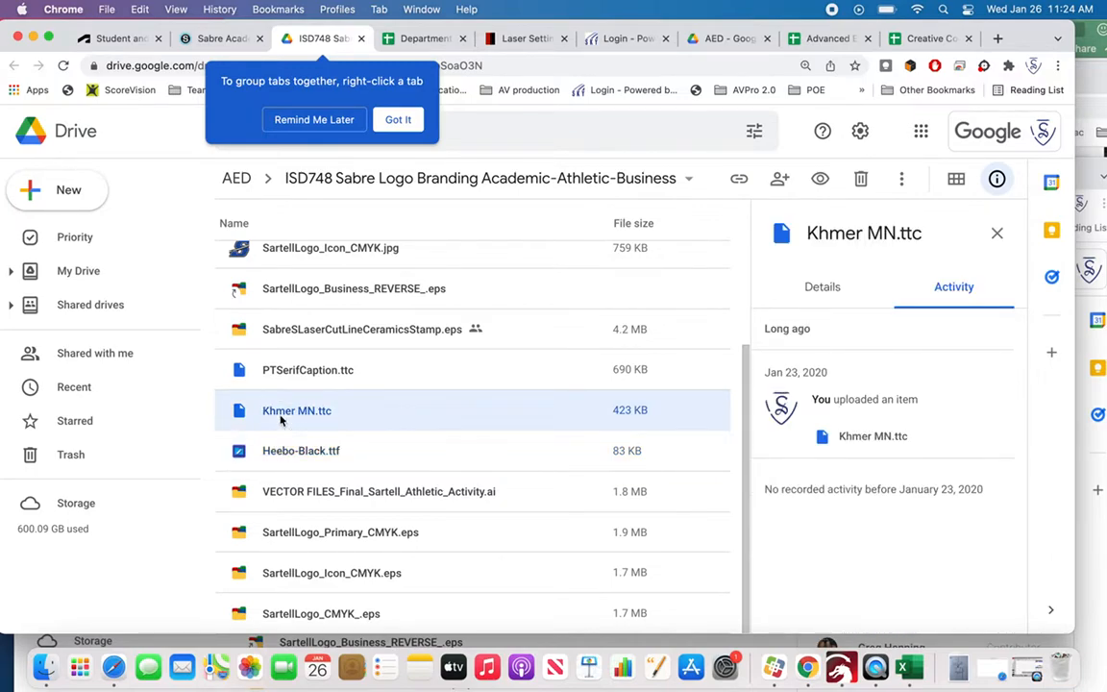
scroll(281, 420, up, 5)
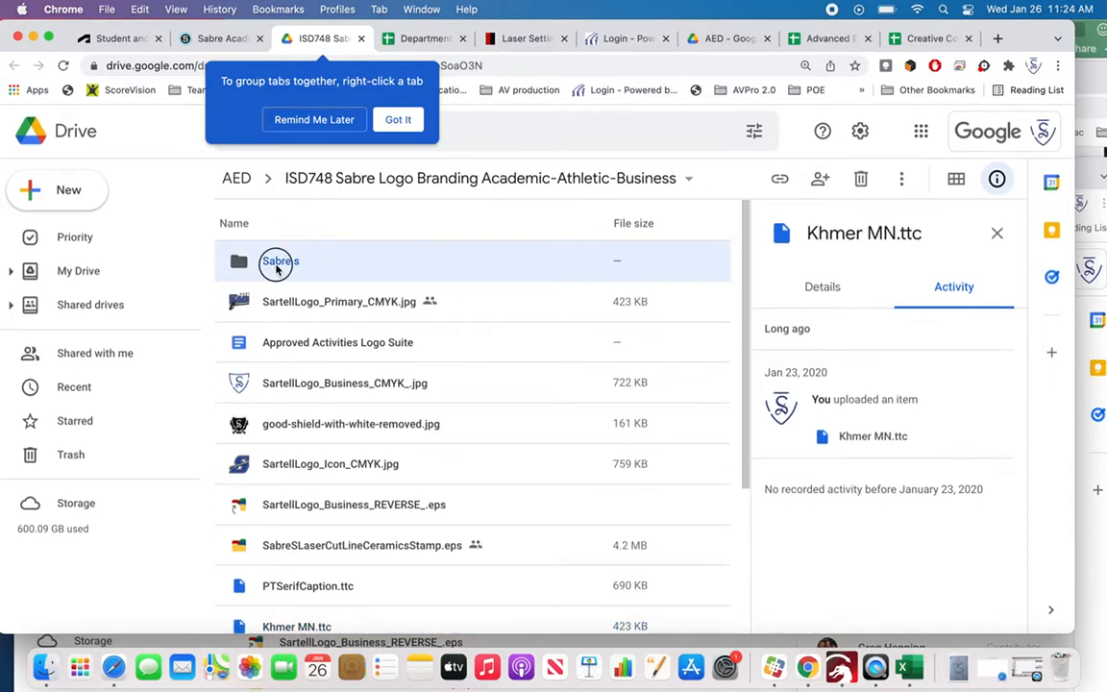
Check the contents of the Sabre s folder, dismiss the tab-grouping tip and return to the logo branding folder.
double_click(257, 259)
click(336, 271)
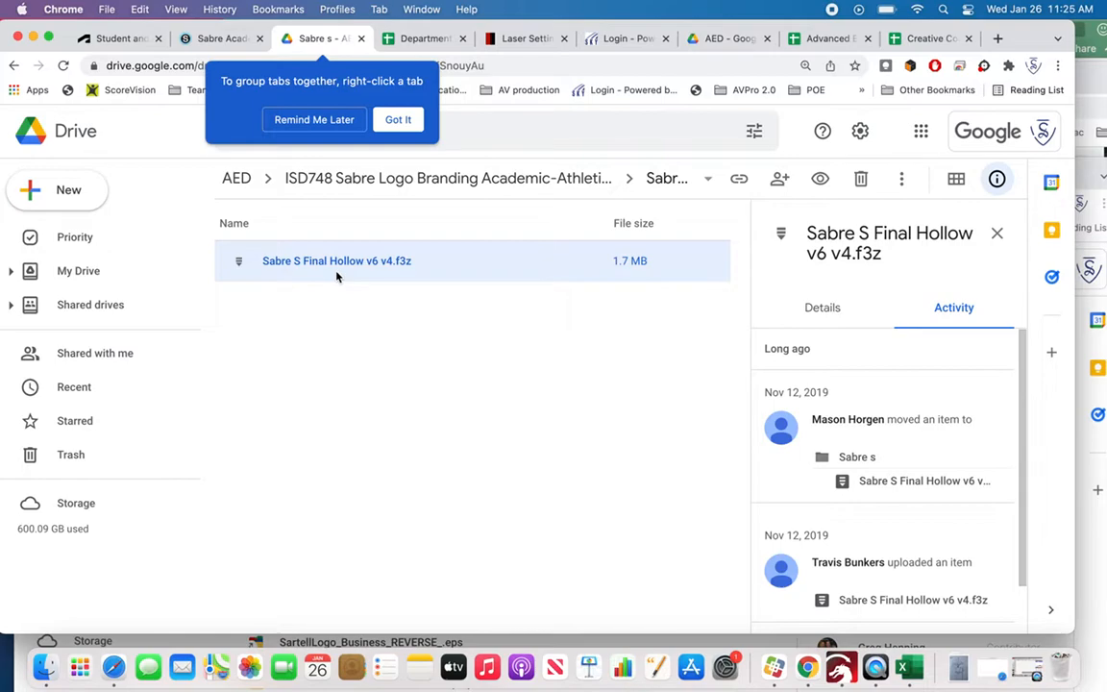
click(392, 120)
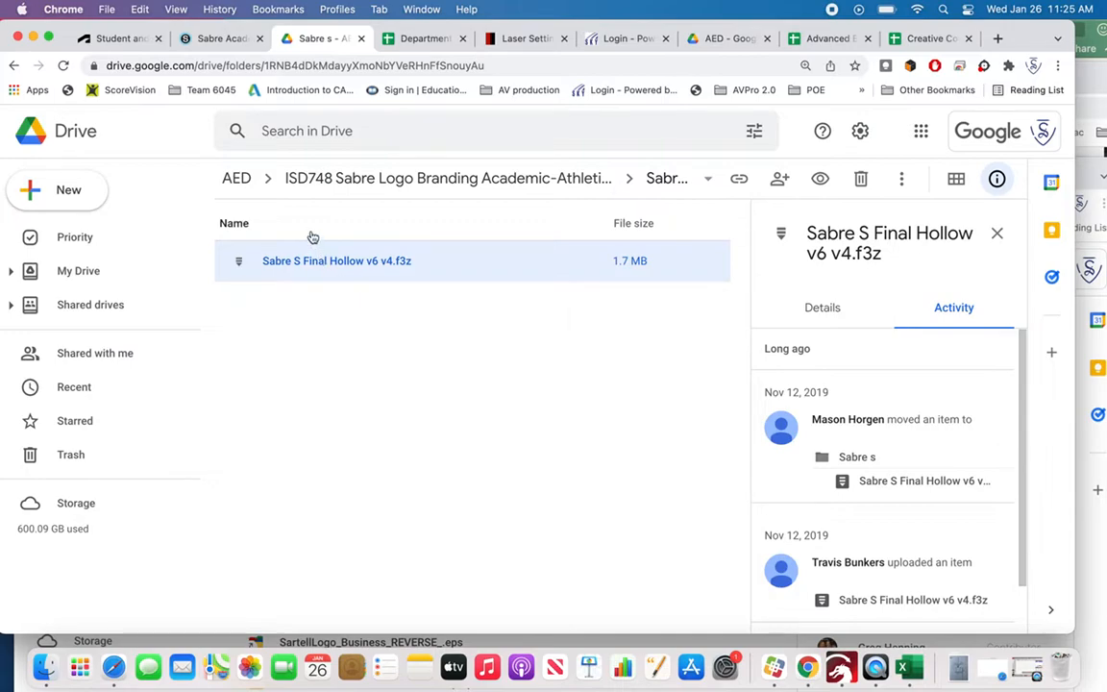
click(454, 183)
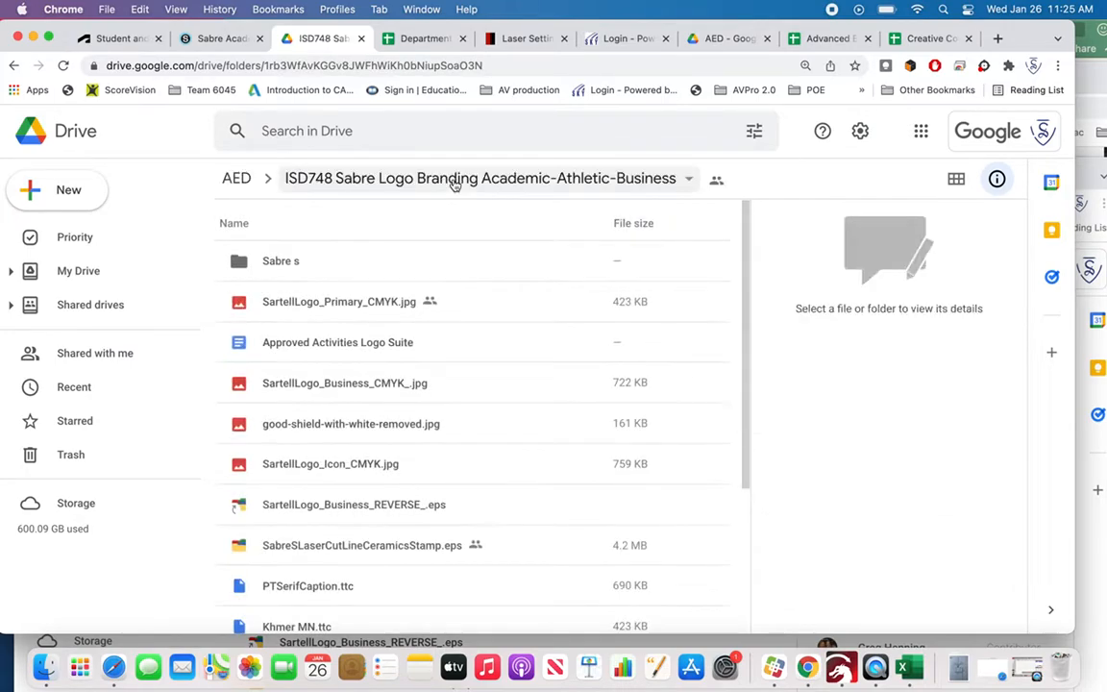
Download SartellLogo_Business_CMYK_.jpg from the branding folder.
click(342, 394)
right_click(341, 394)
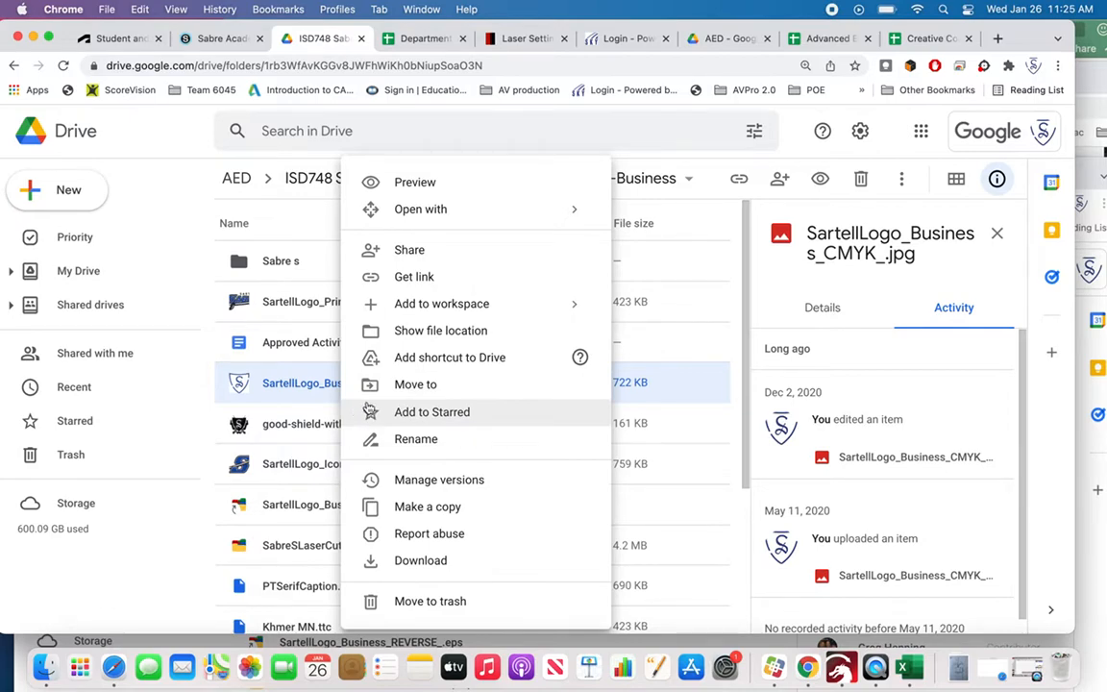
click(407, 563)
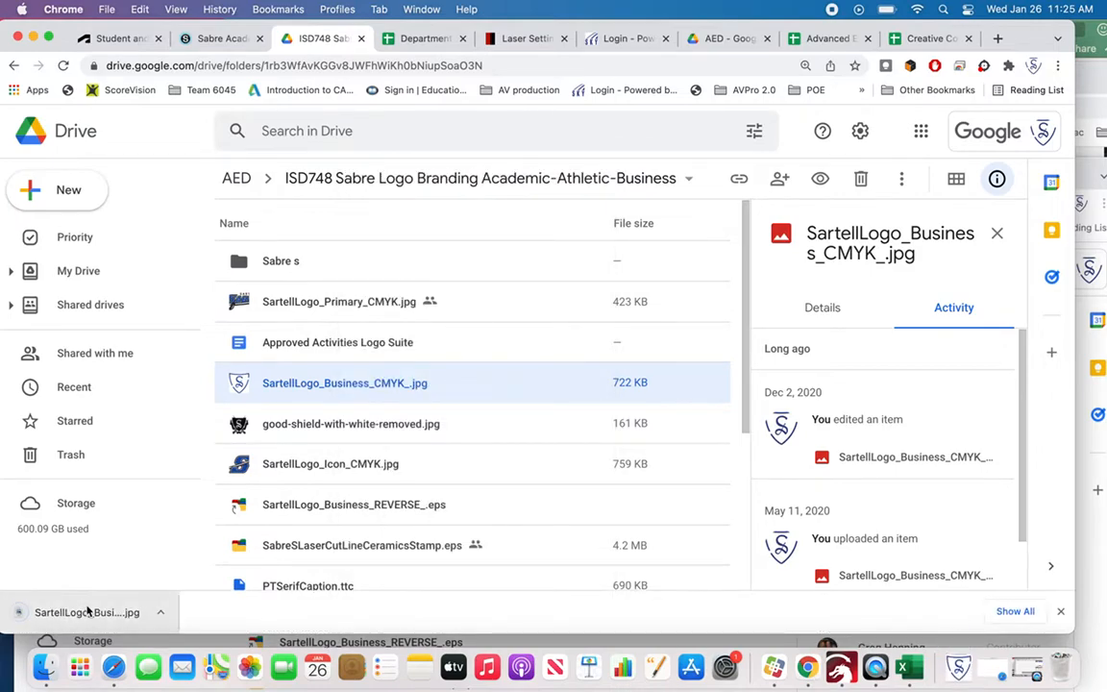
Sort the Mac's Downloads folder by date created and open SartellLogo_Business_CMYK_.jpg in Preview.
drag(21, 612, 45, 668)
drag(429, 343, 254, 113)
scroll(404, 202, up, 1)
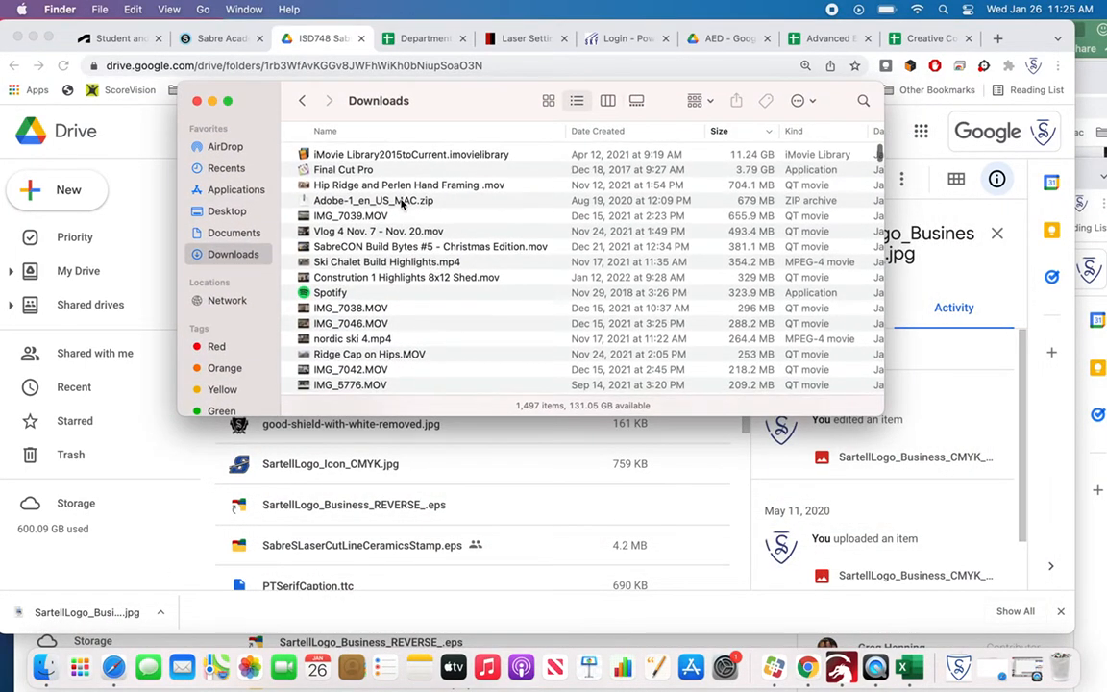
click(623, 132)
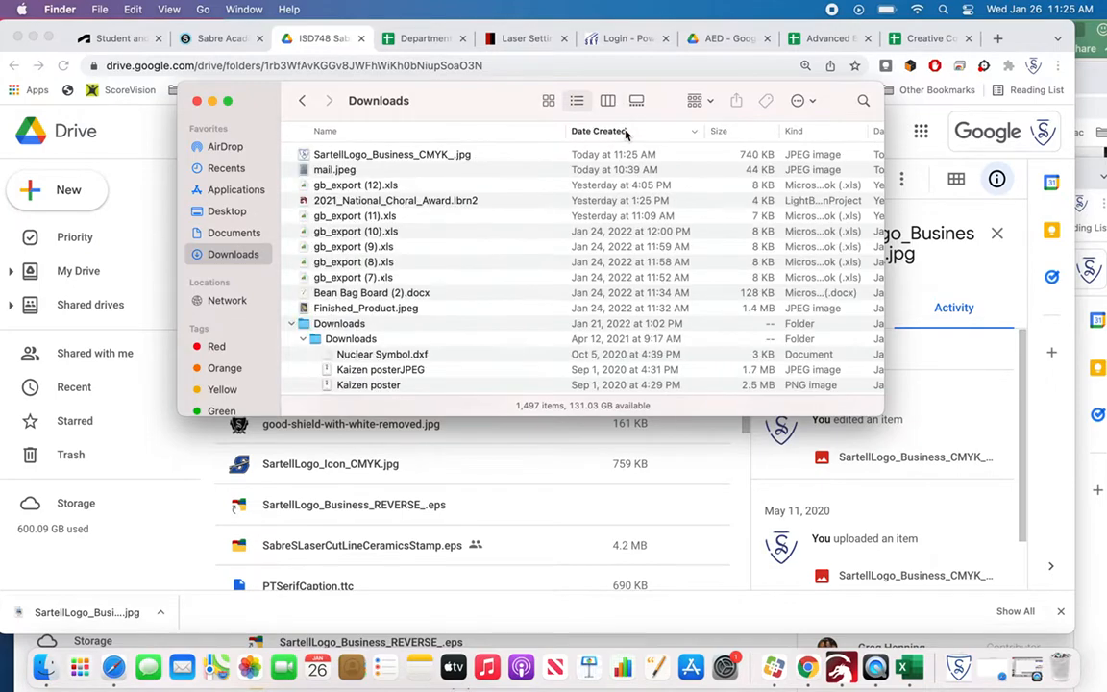
click(390, 154)
double_click(392, 157)
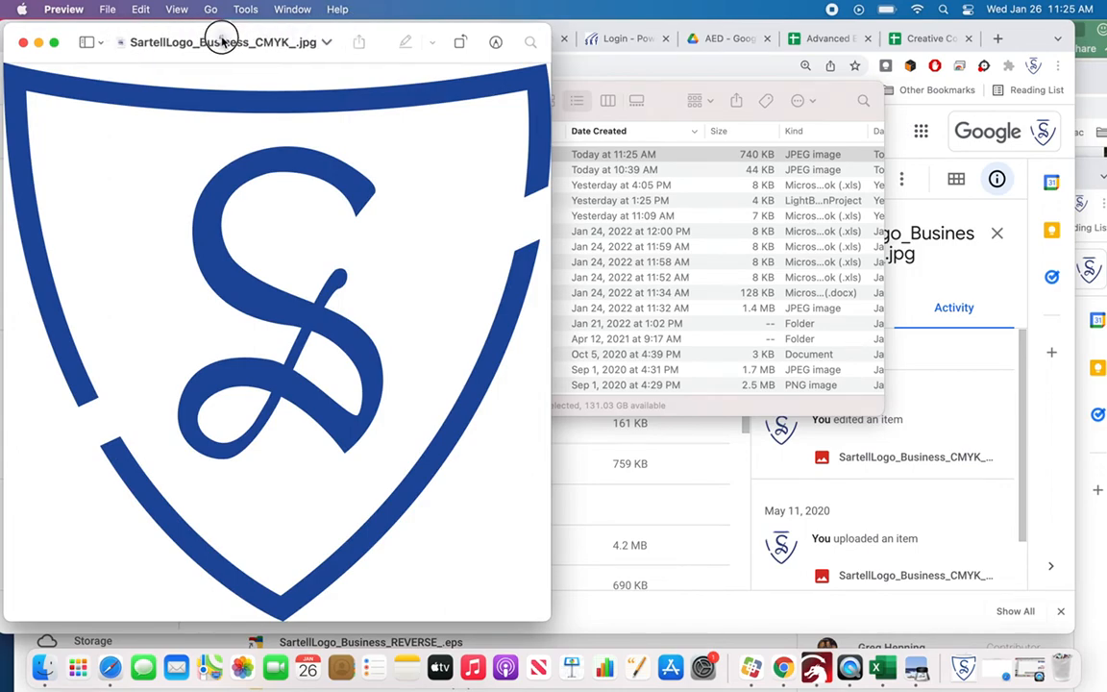
drag(148, 31, 368, 29)
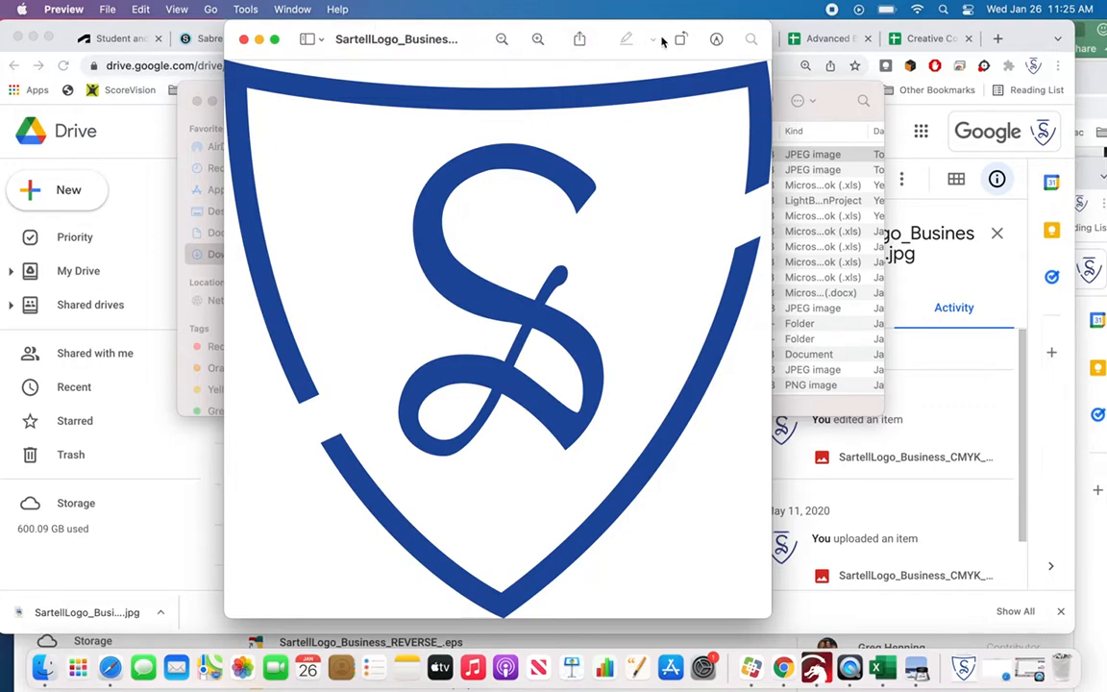
Remove the white background in and around the shield with Instant Alpha, converting the document to PNG.
click(717, 40)
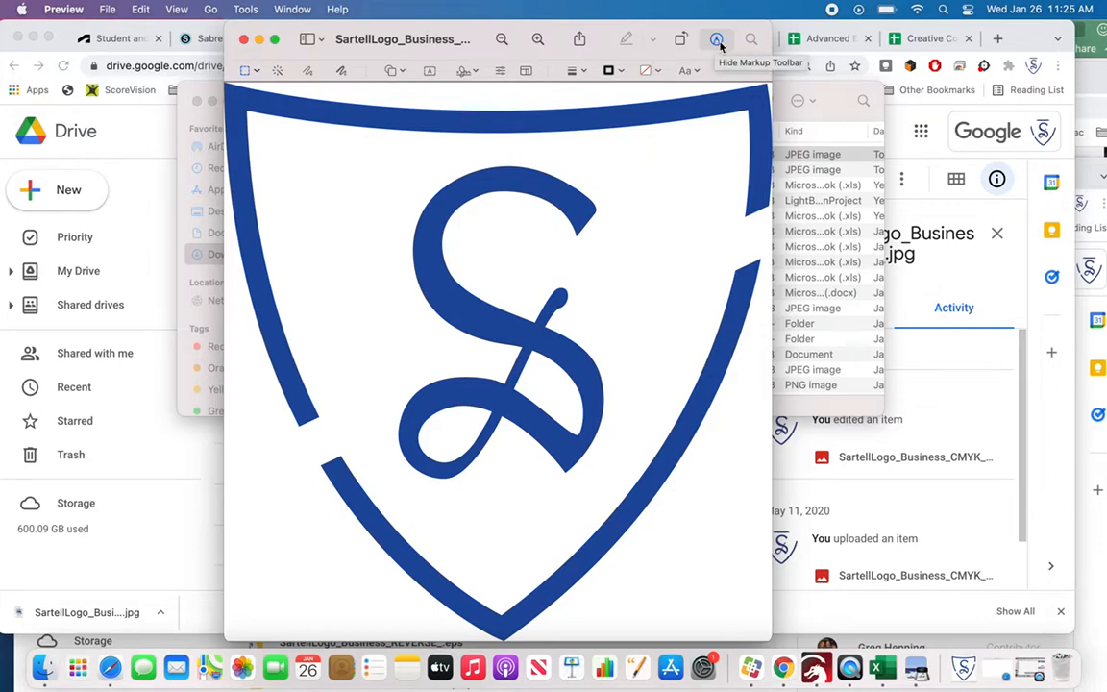
click(278, 75)
drag(307, 172, 343, 199)
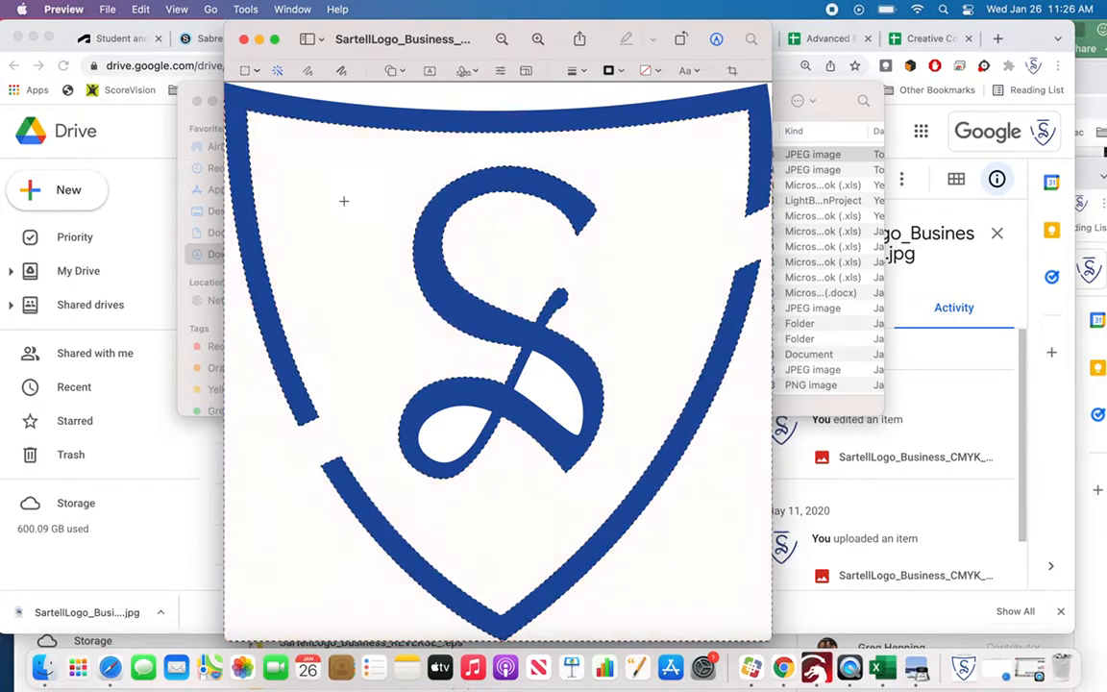
key(Delete)
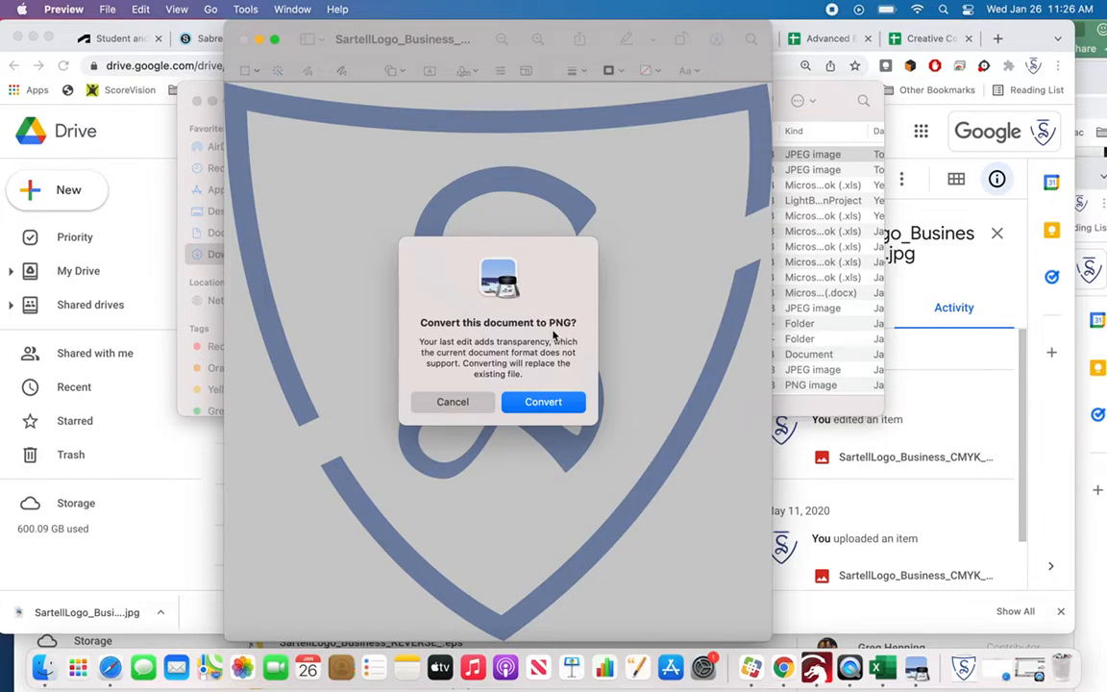
click(541, 400)
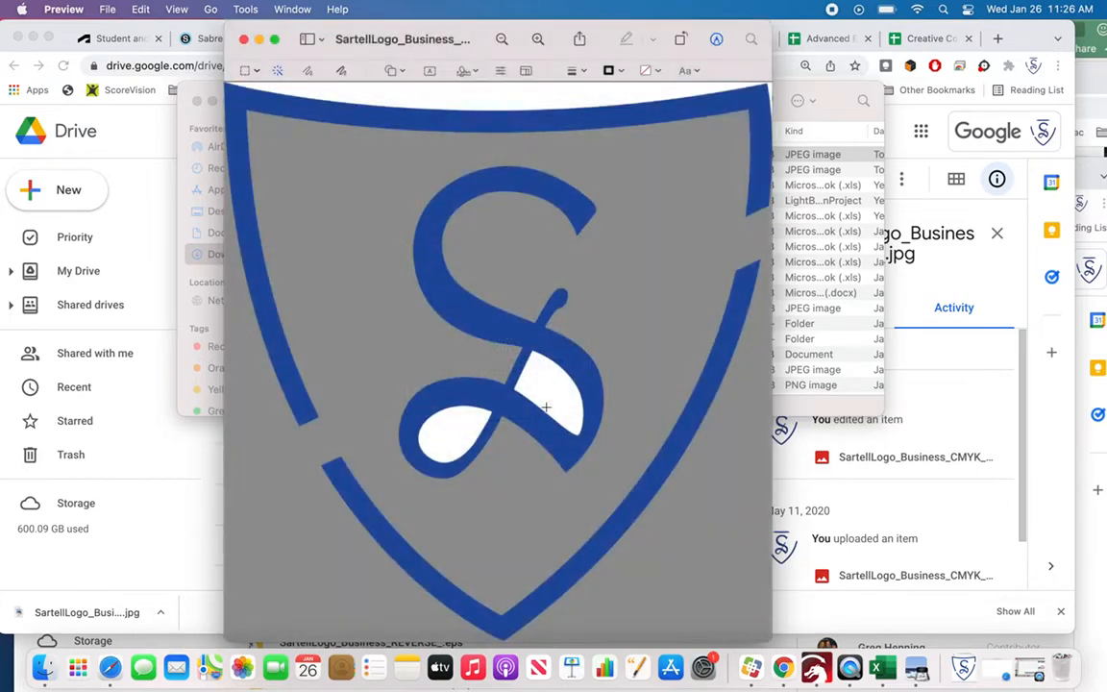
Delete the remaining white areas inside the two loops of the S and above the shield's upper edge.
drag(542, 382, 557, 395)
key(Delete)
drag(434, 440, 433, 444)
key(Delete)
drag(429, 101, 429, 102)
key(Delete)
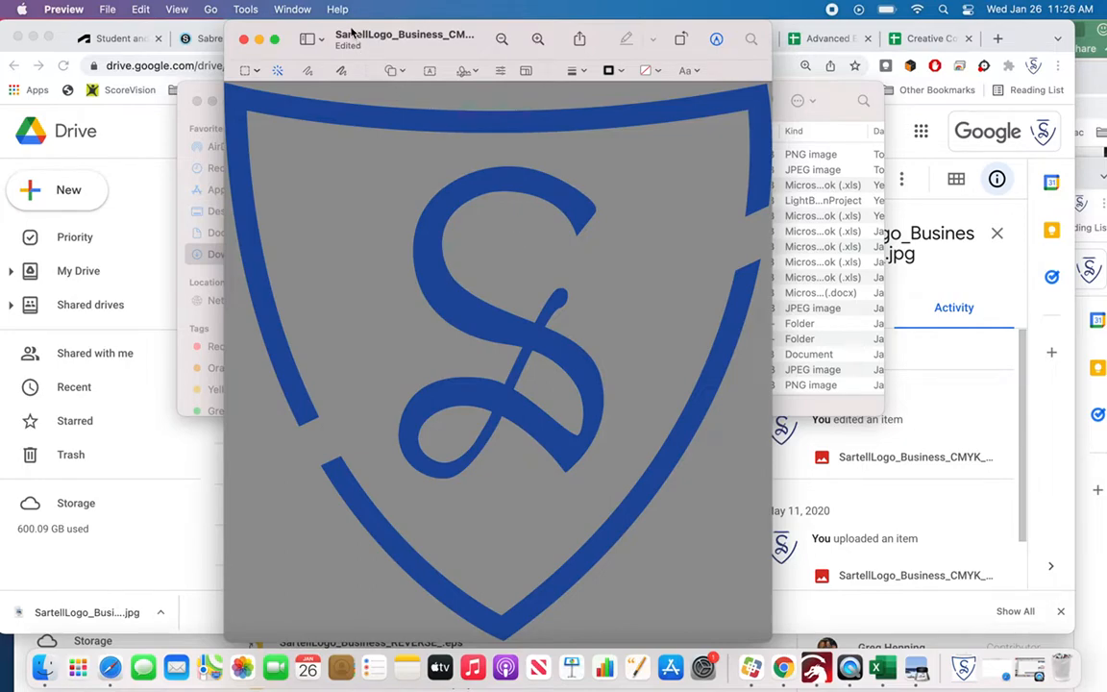
Rename the edited logo file as Alpha_Image_SartellLogo_Business__Academic_CMYK_.png, keeping it in Downloads.
click(356, 34)
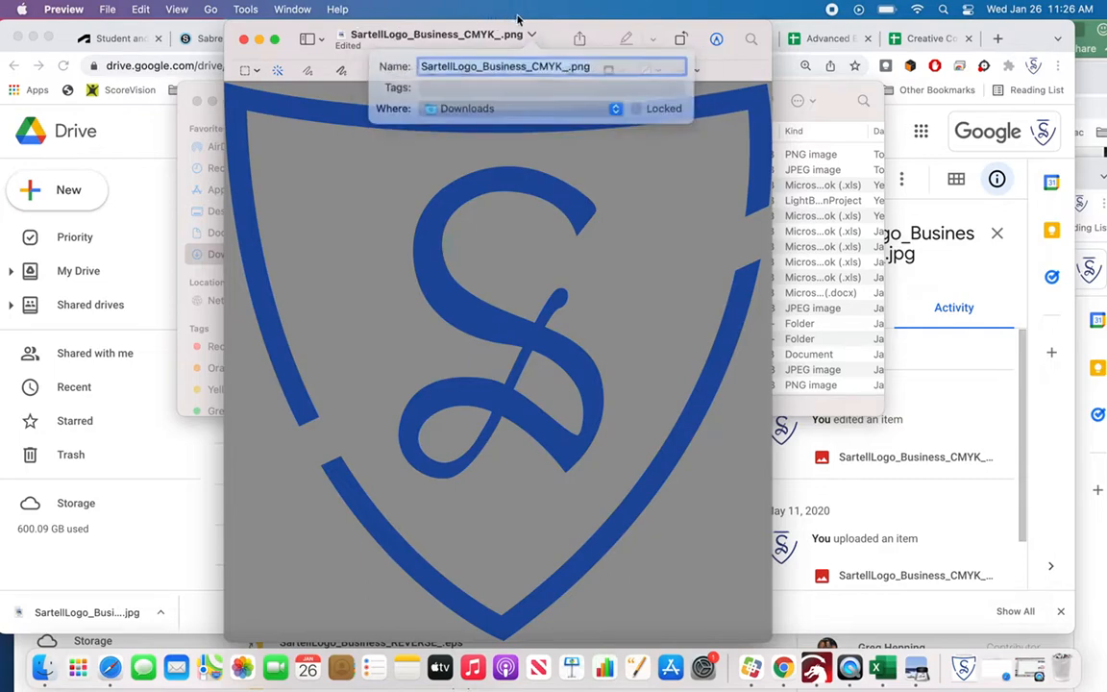
click(535, 64)
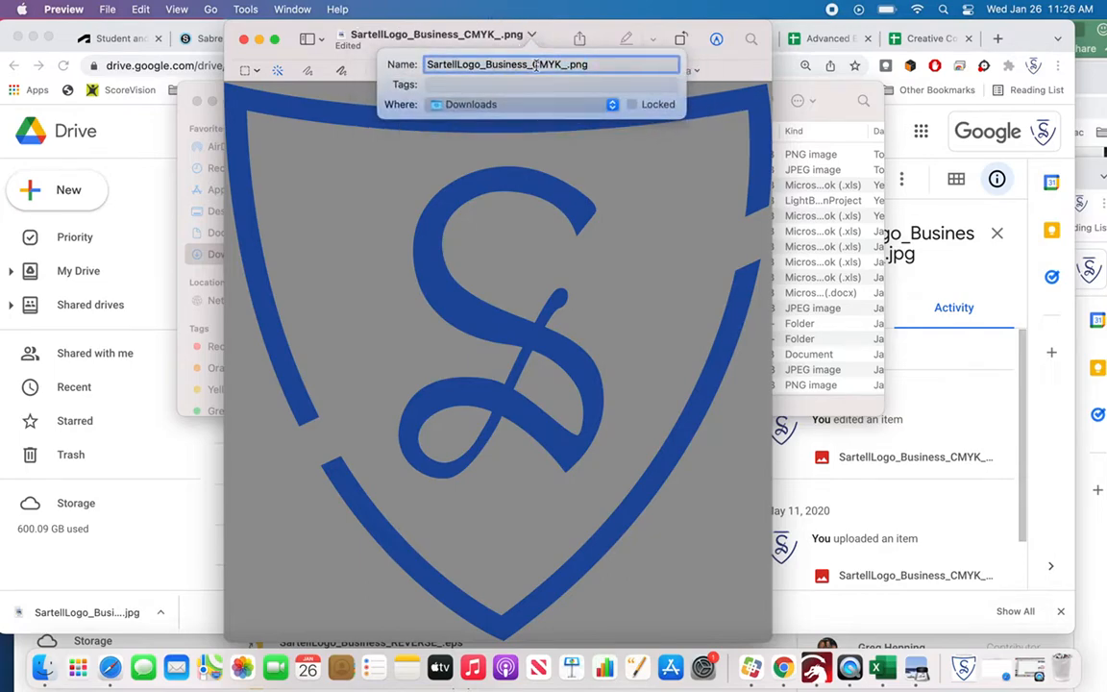
text(_Academic_)
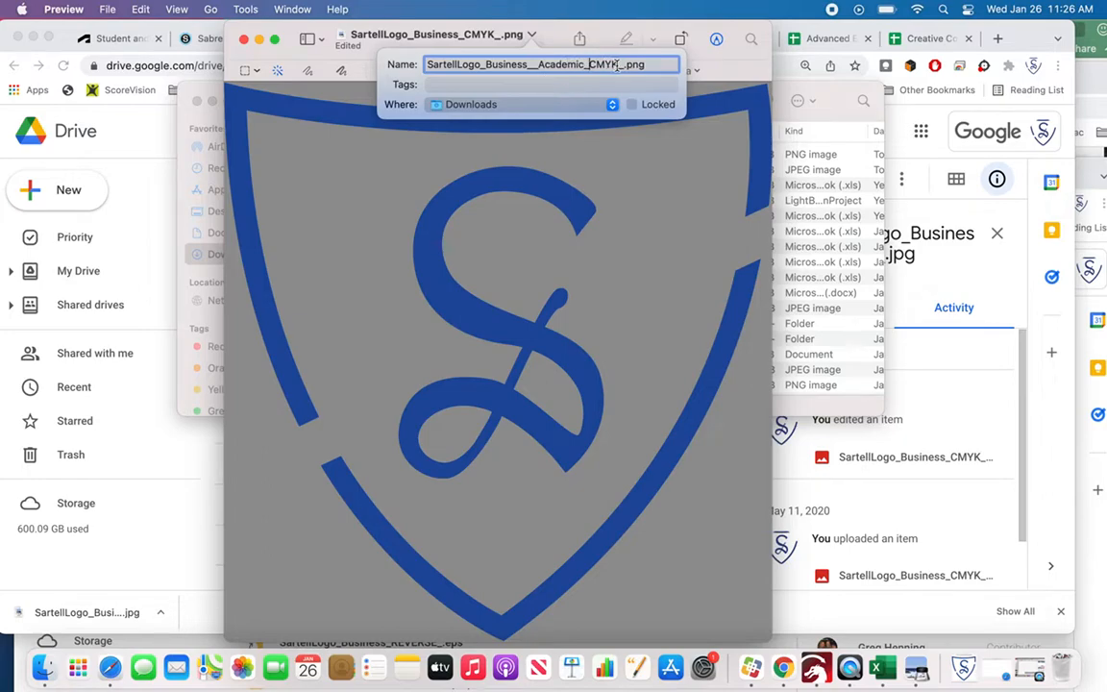
click(452, 62)
text(Alpa)
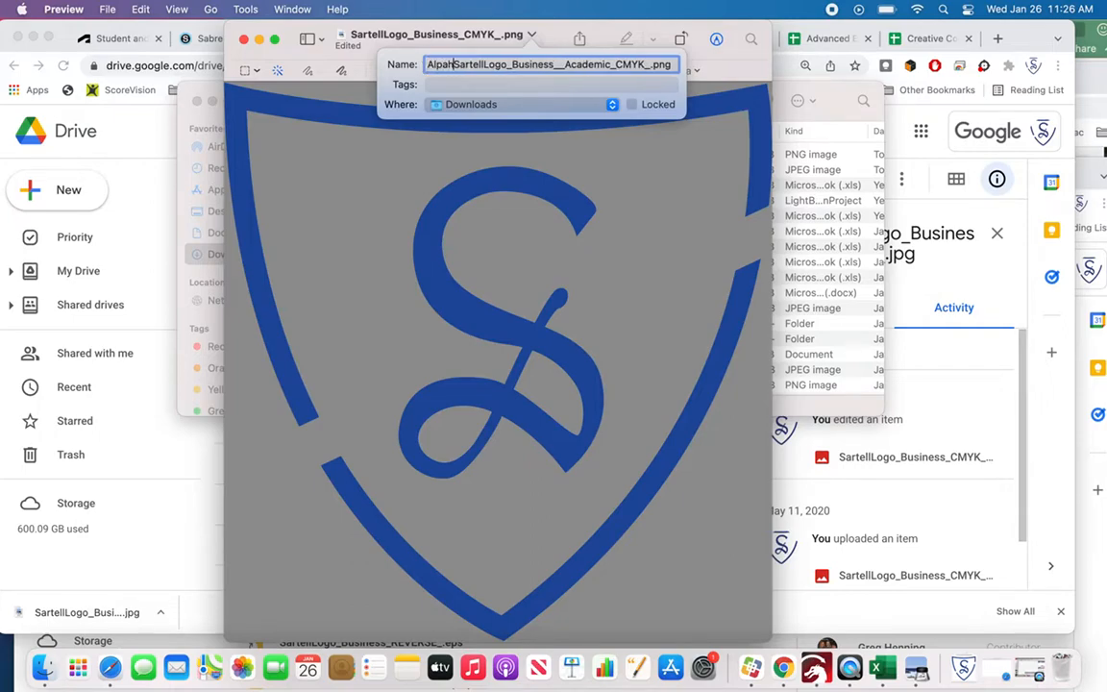
key(BackSpace)
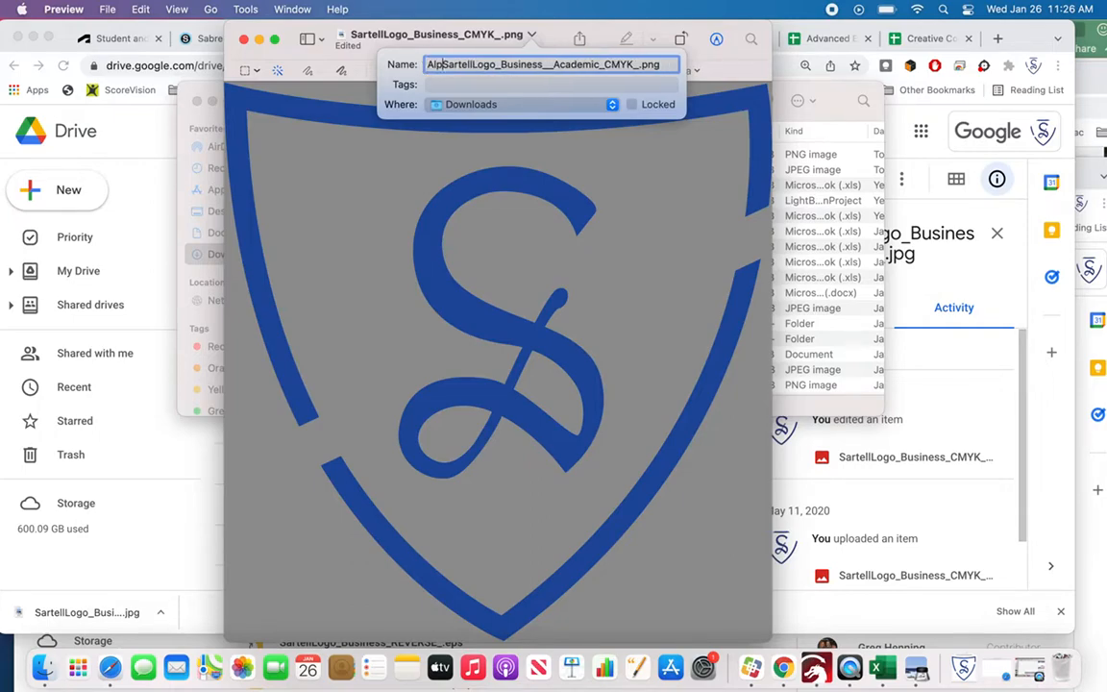
text(ha)
text(_Image)
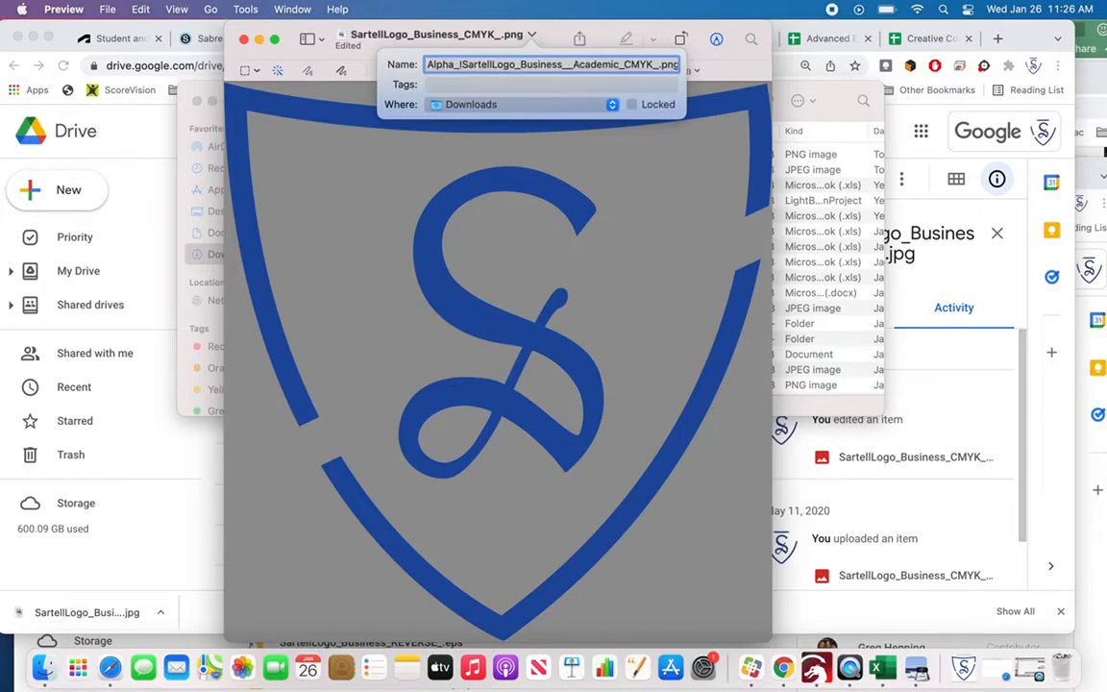
text(_)
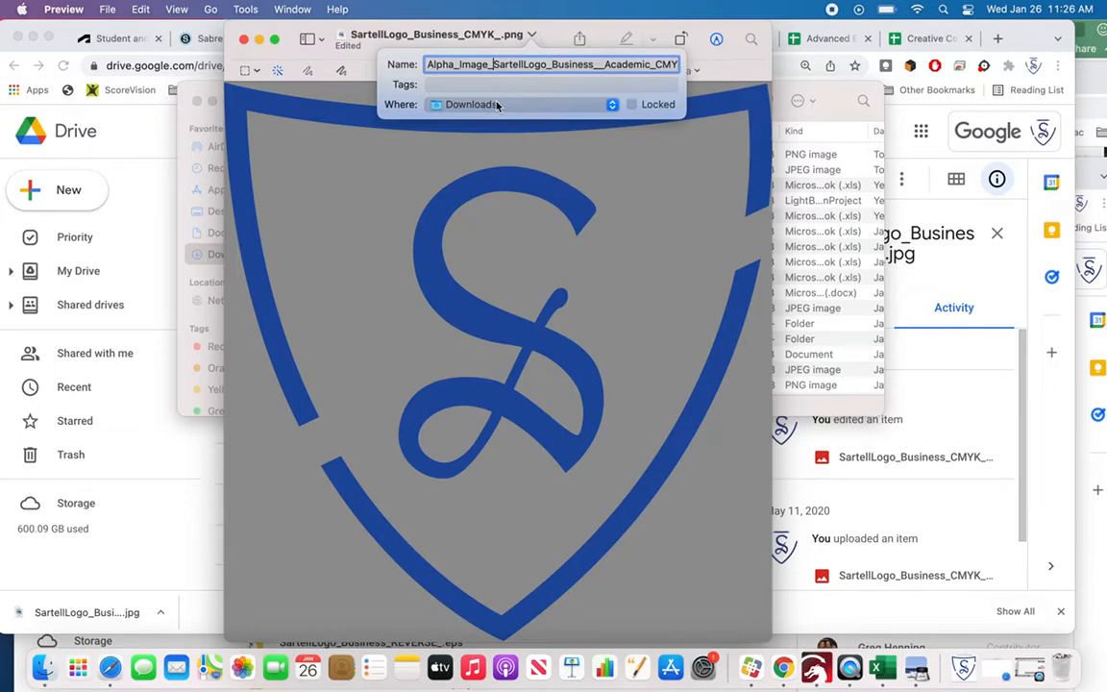
key(Return)
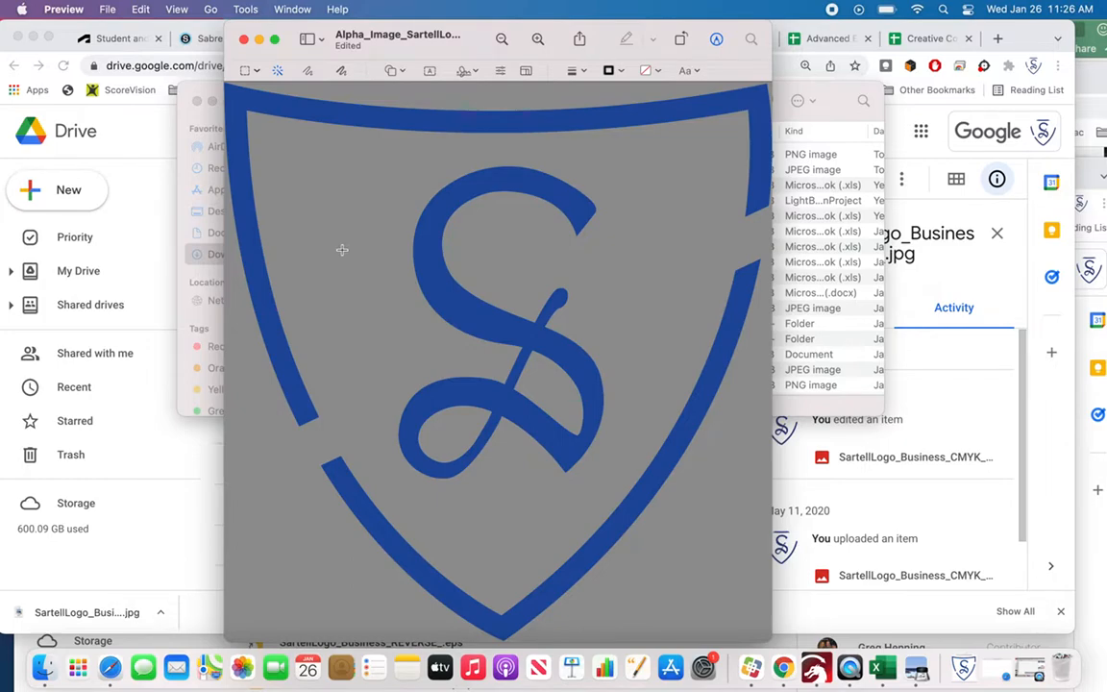
Switch to LightBurn and import Alpha_Image_SartellLogo_Business__Academic_CMYK_.png from Downloads into the wall plate project.
click(814, 671)
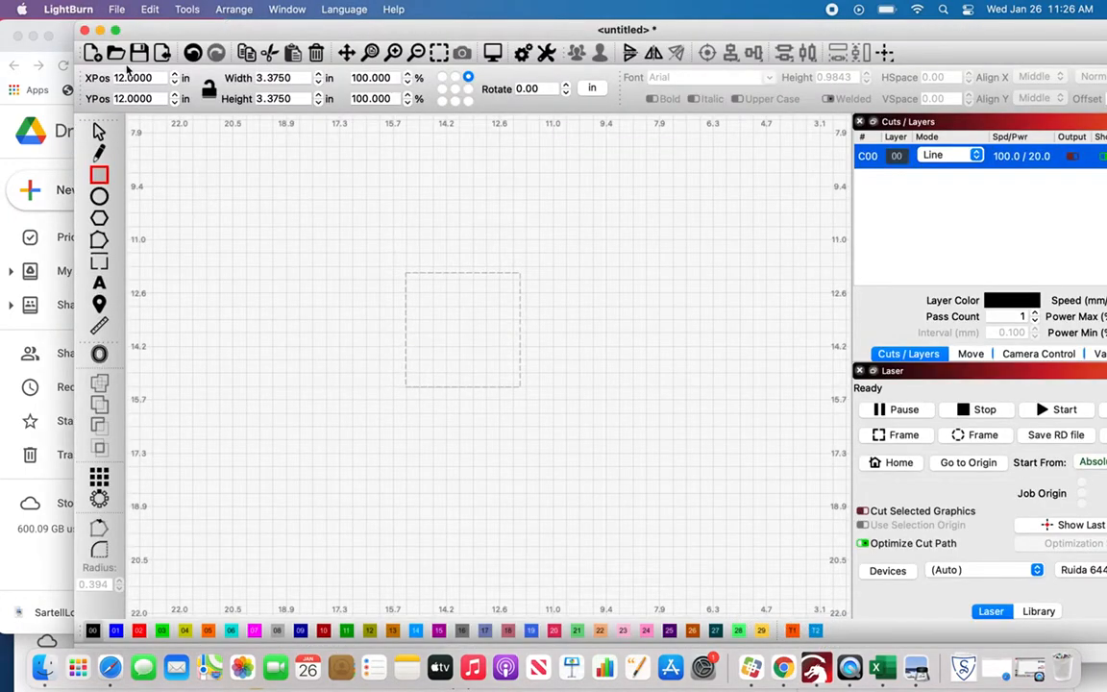
click(114, 9)
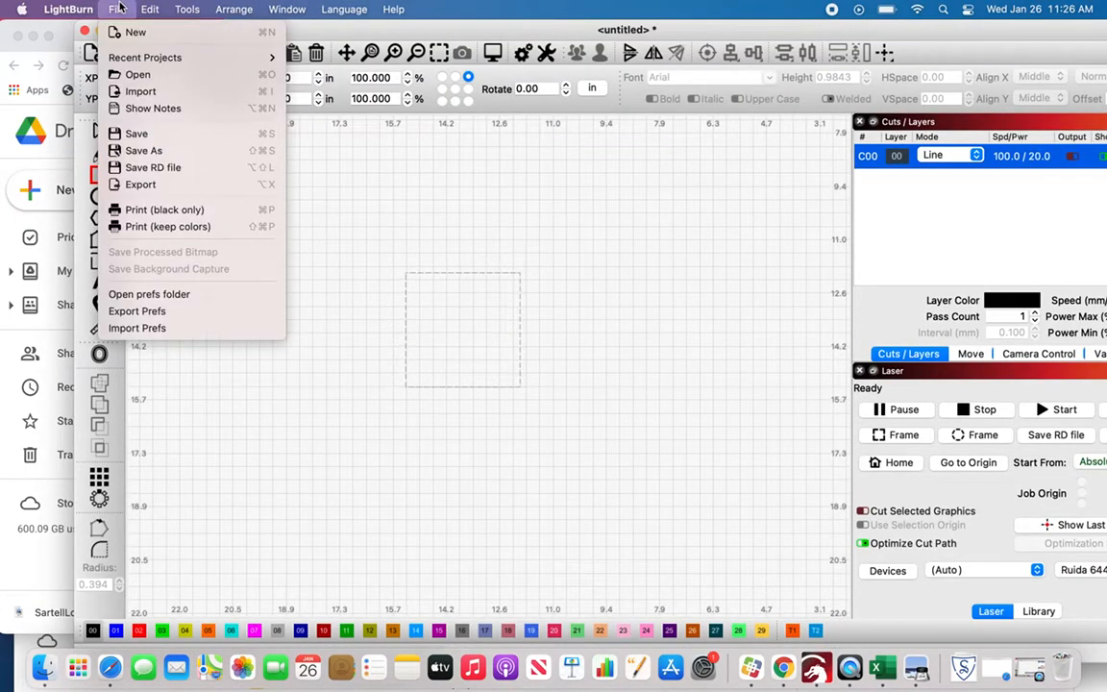
click(139, 91)
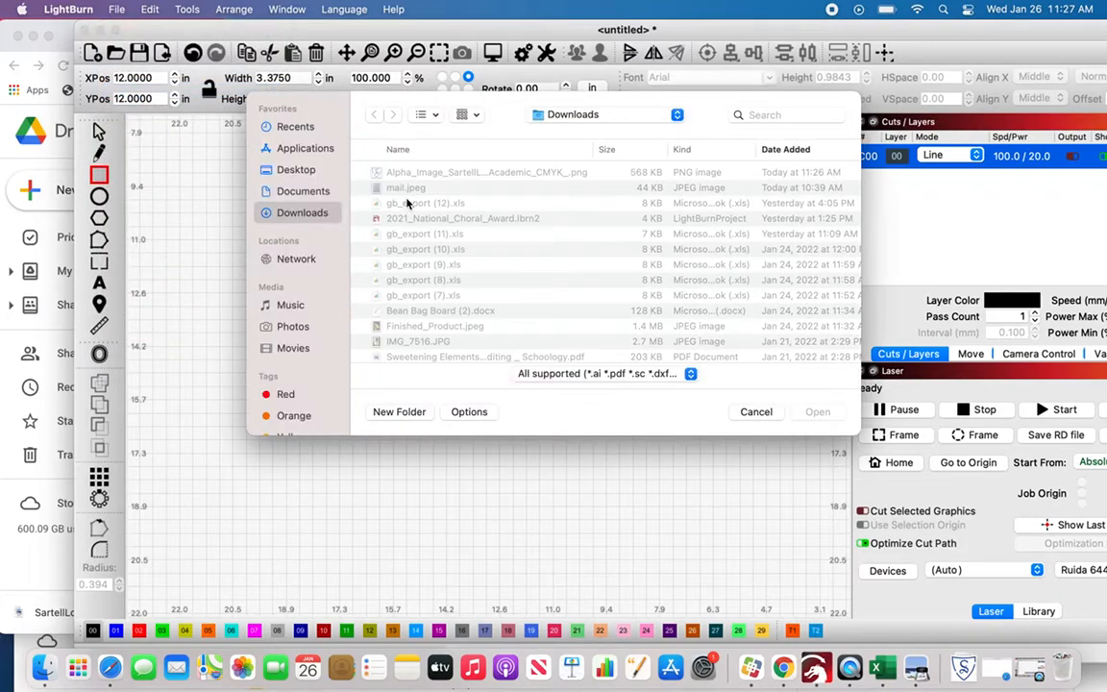
click(412, 174)
double_click(411, 174)
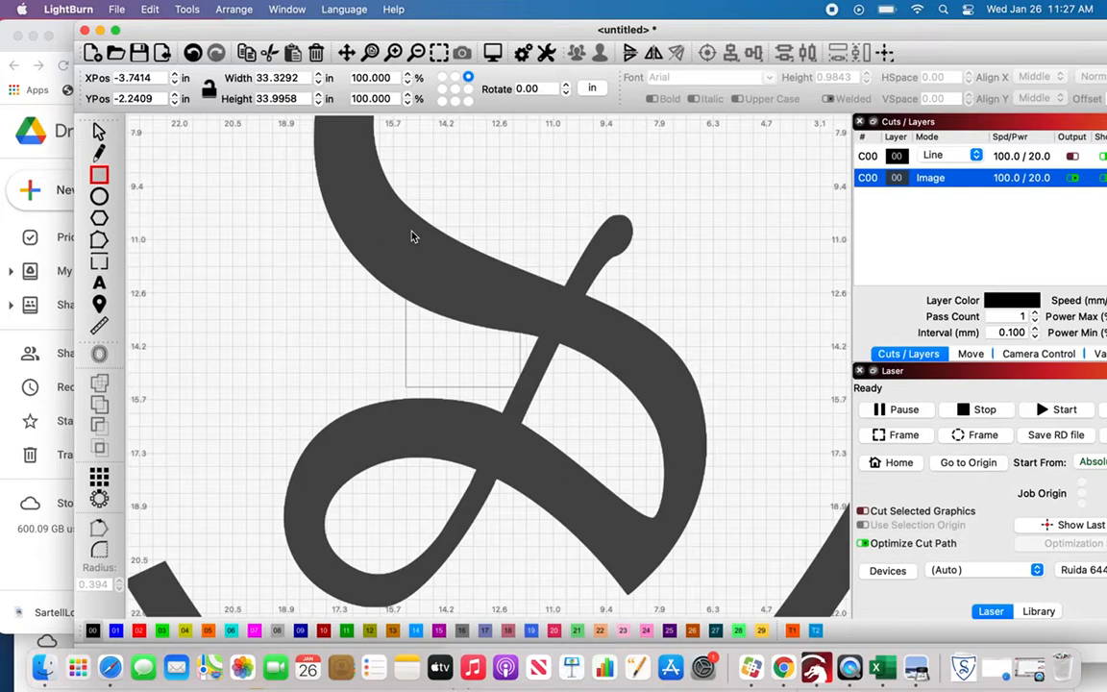
scroll(469, 357, down, 5)
scroll(469, 357, up, 2)
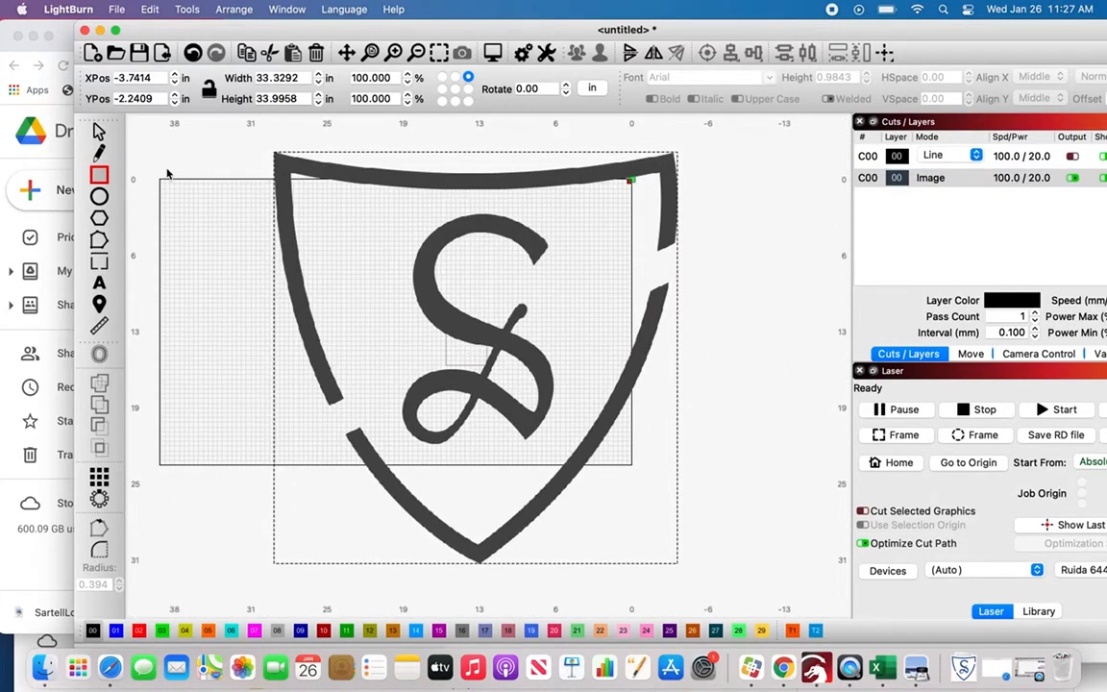
Shrink the imported shield logo to about 0.59 by 0.60 in and place it in the plate's upper-right corner.
click(99, 133)
drag(681, 146, 473, 340)
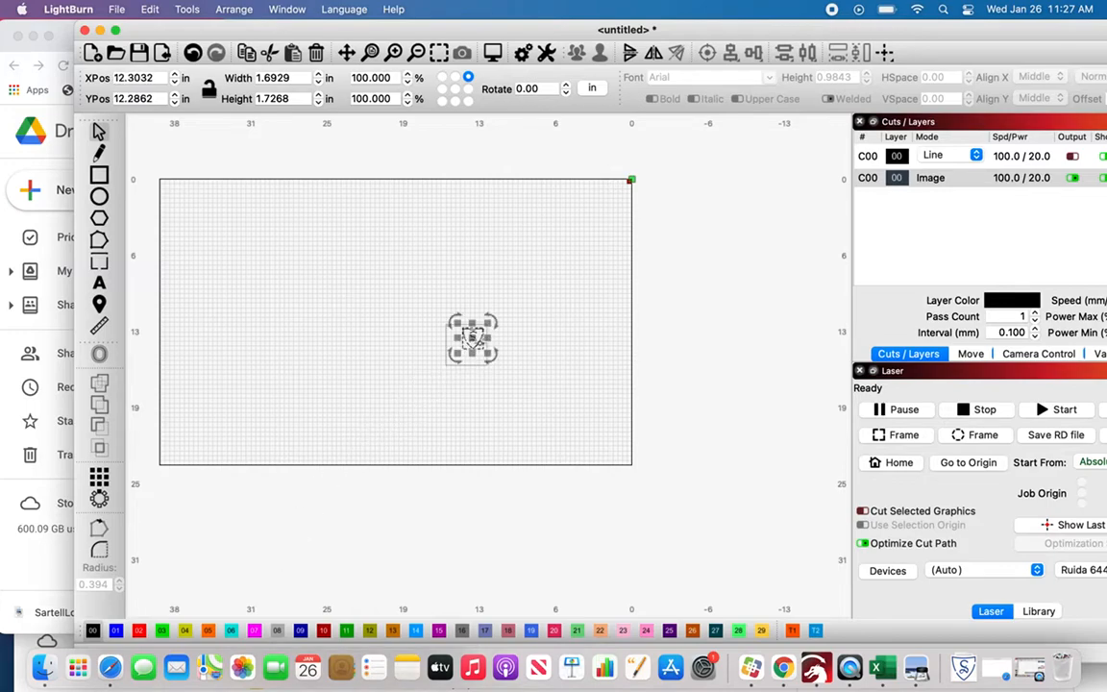
scroll(474, 339, up, 8)
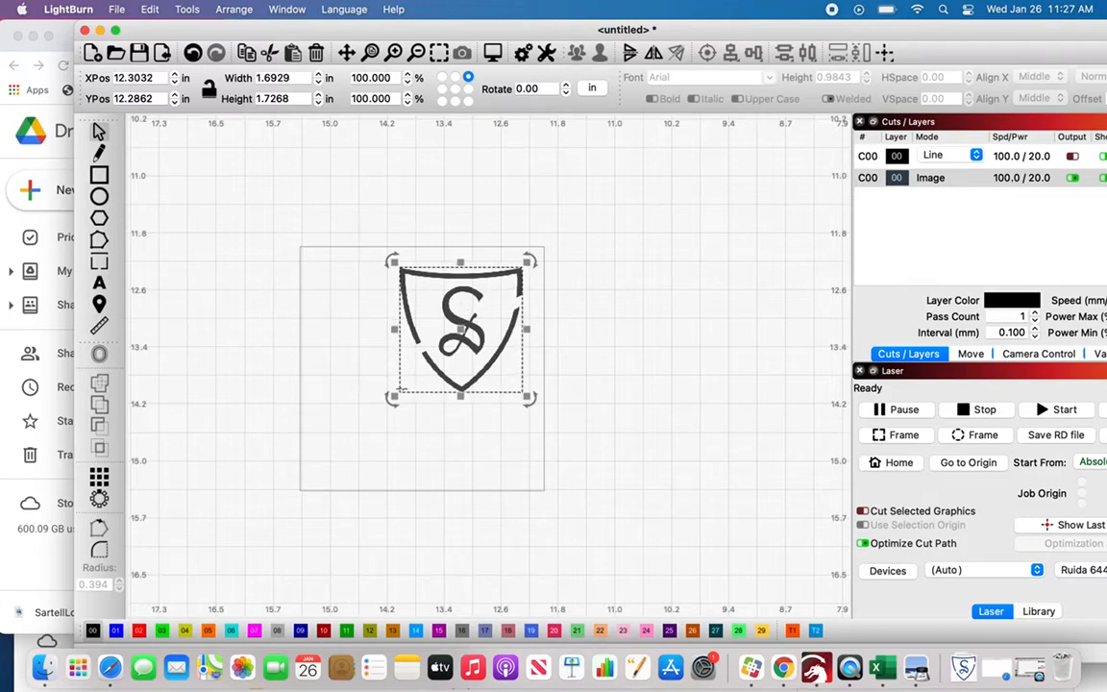
drag(393, 396, 517, 273)
click(521, 273)
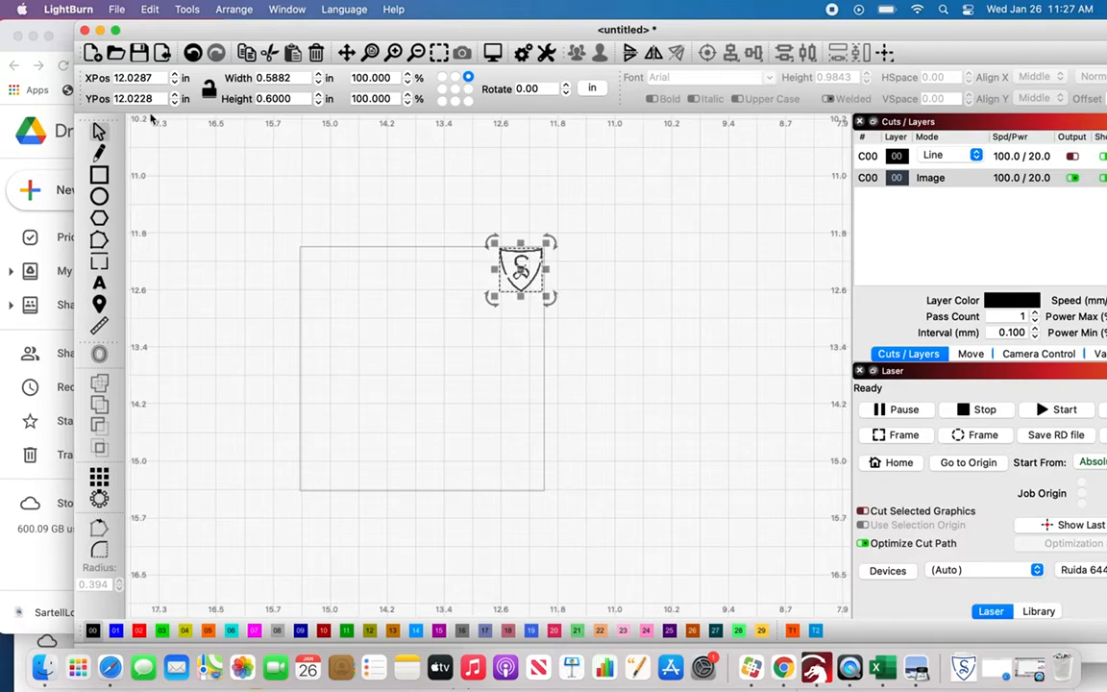
Set both the X and Y positions of the shield logo to 12.1 in.
click(134, 77)
key(BackSpace)
key(BackSpace)
key(BackSpace)
key(Tab)
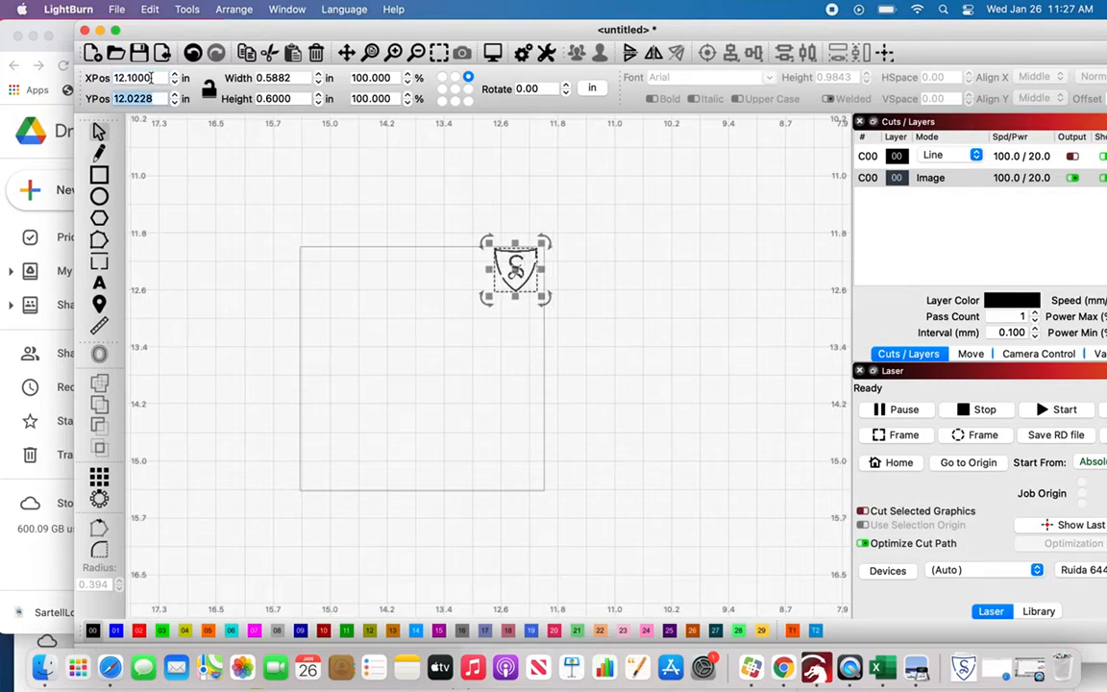
text(12.1)
key(Return)
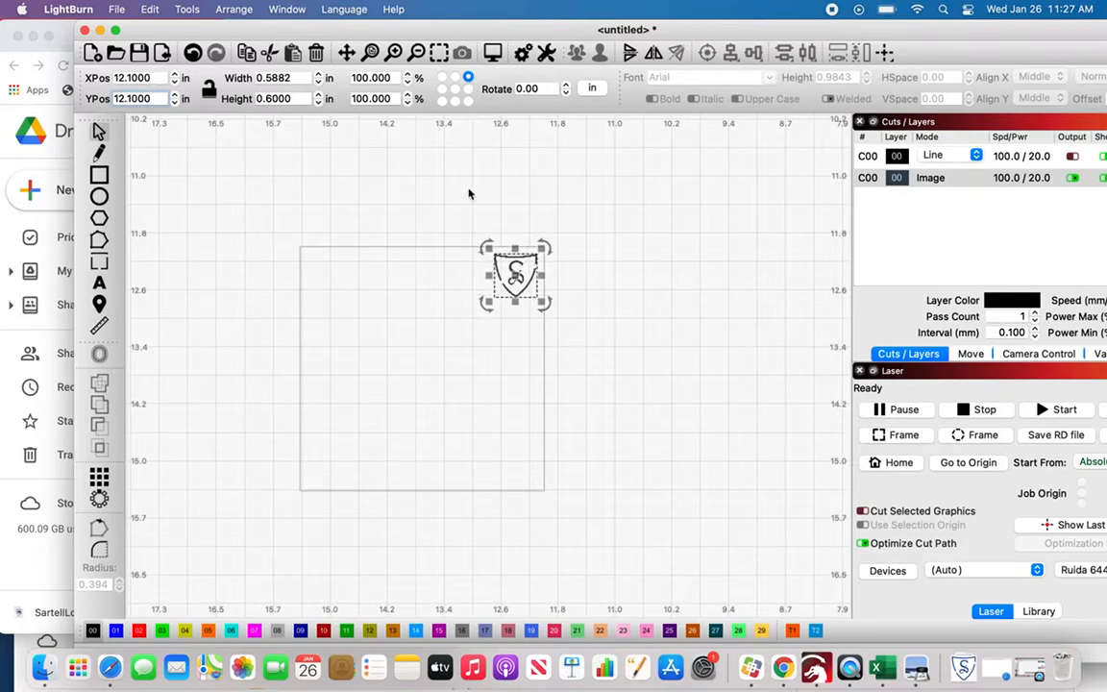
Try setting the shield logo's width to 0.5 in with the aspect ratio unlocked, and undo the resize.
click(254, 76)
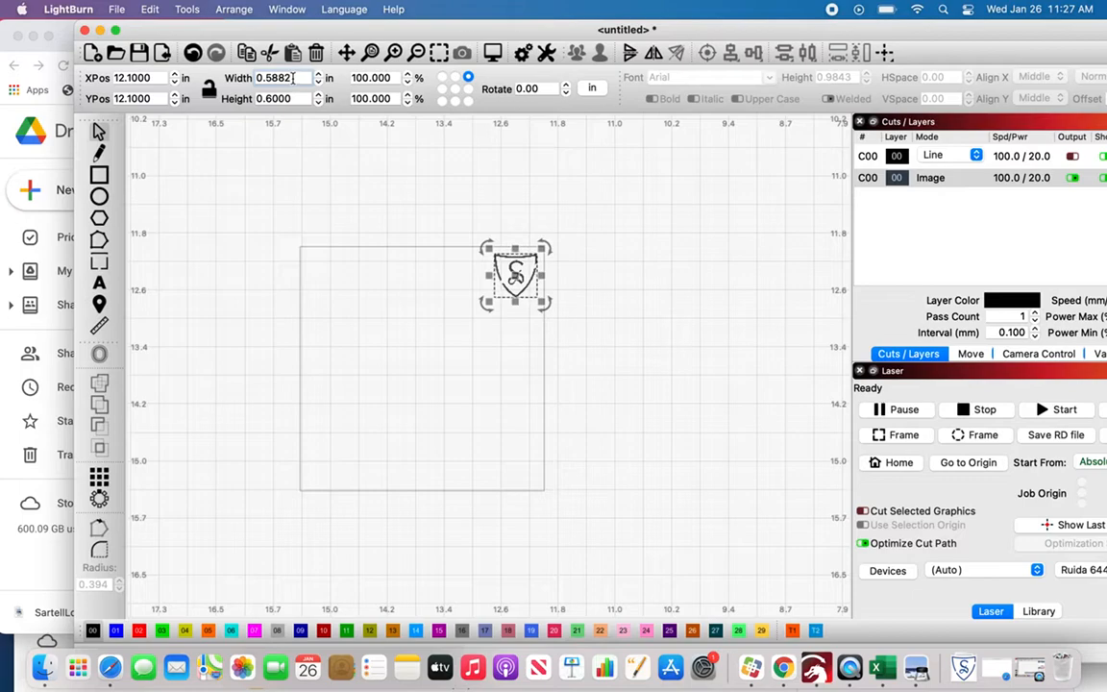
text(.5)
key(Tab)
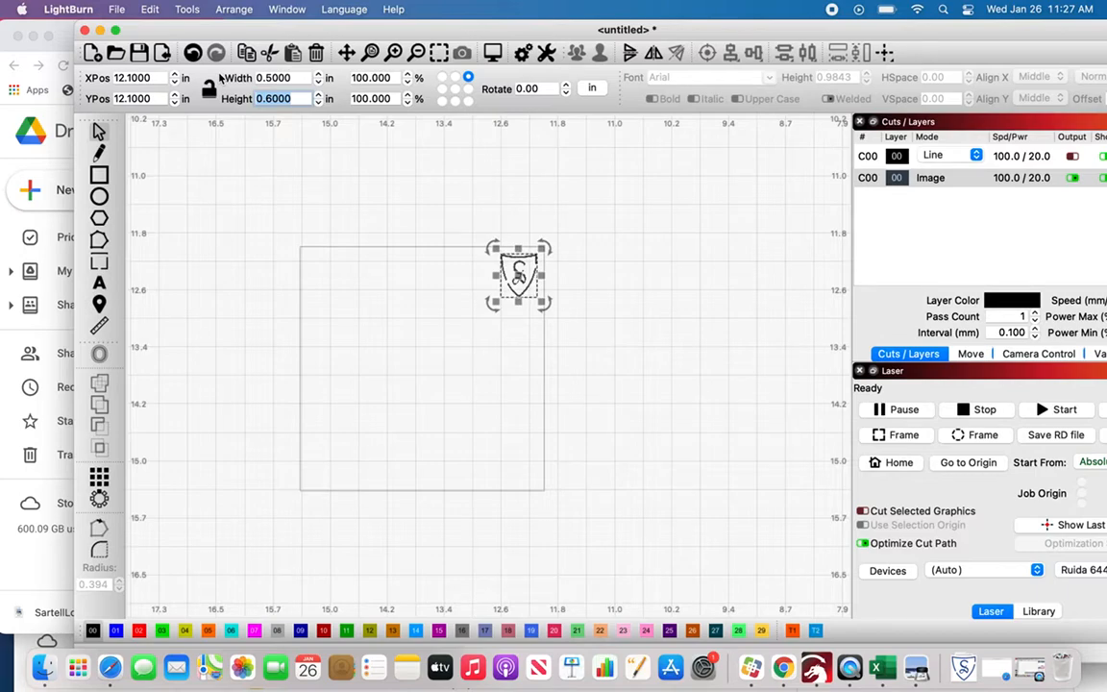
key(super+z)
Lock the shield logo's aspect ratio, set its width to 0.5 in and deselect it.
click(208, 91)
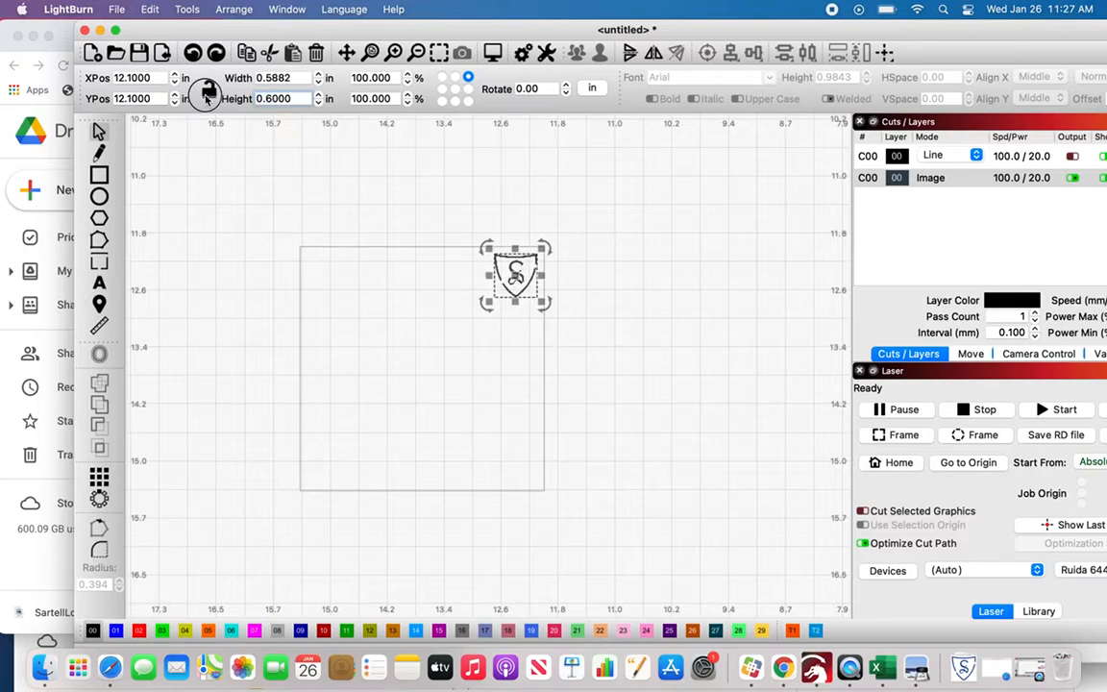
key(shift+Tab)
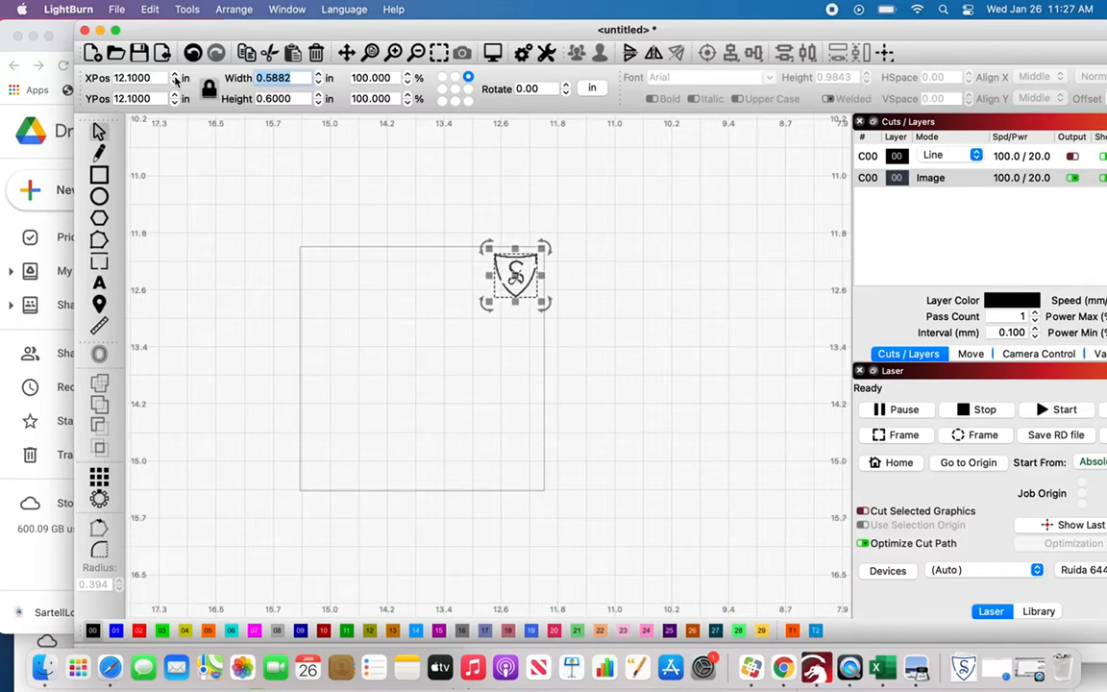
text(.5)
key(Tab)
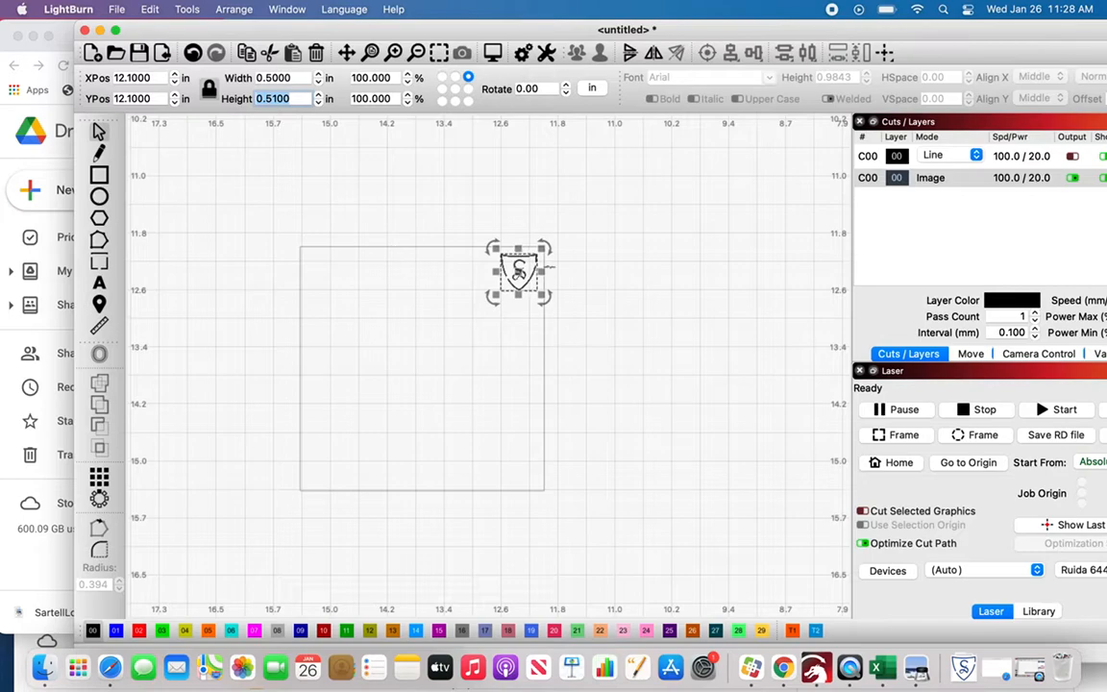
click(515, 332)
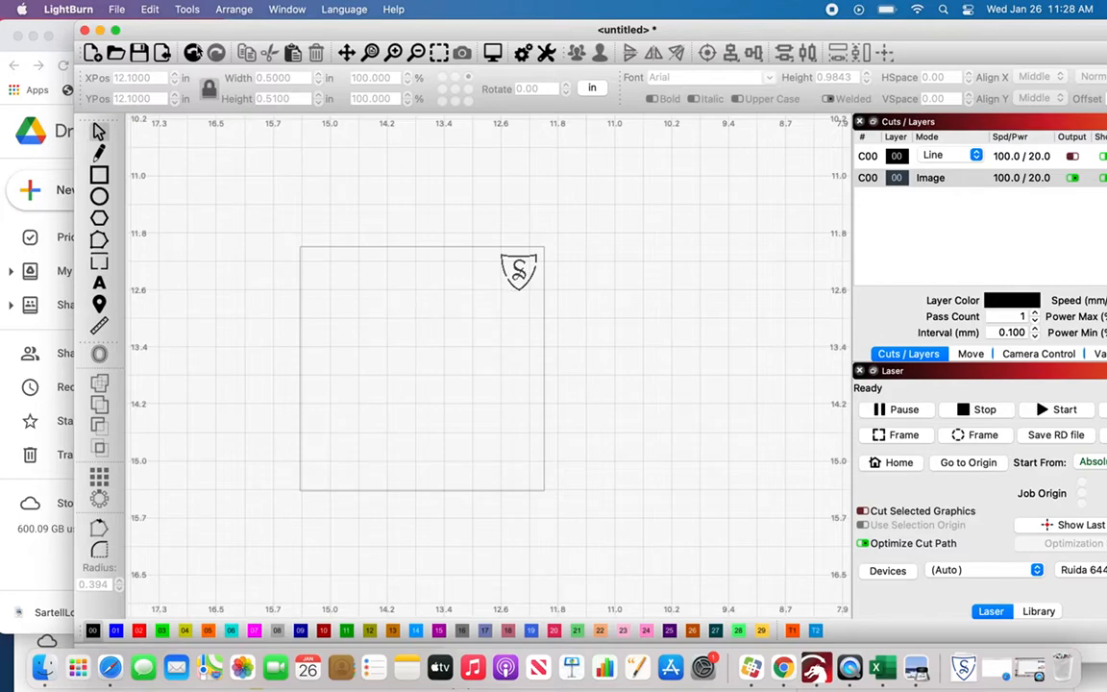
Switch to Chrome and download the Khmer MN - ISD748 Academic Font from the BOSS Laser Engraver folder in Schoology.
drag(200, 36, 322, 36)
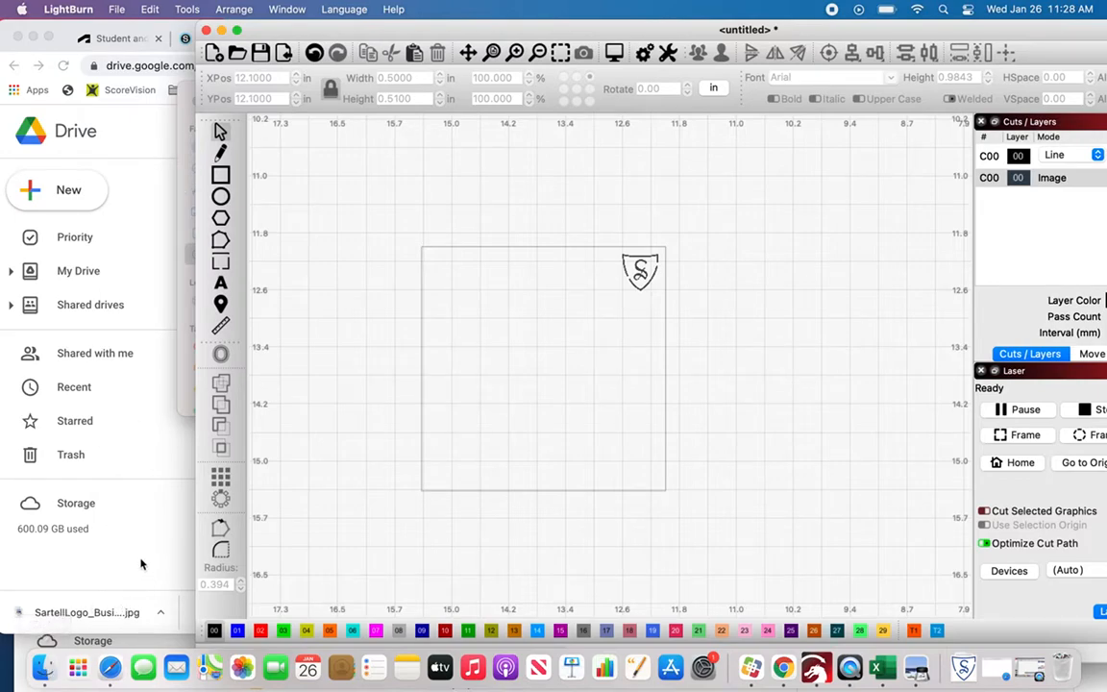
click(126, 501)
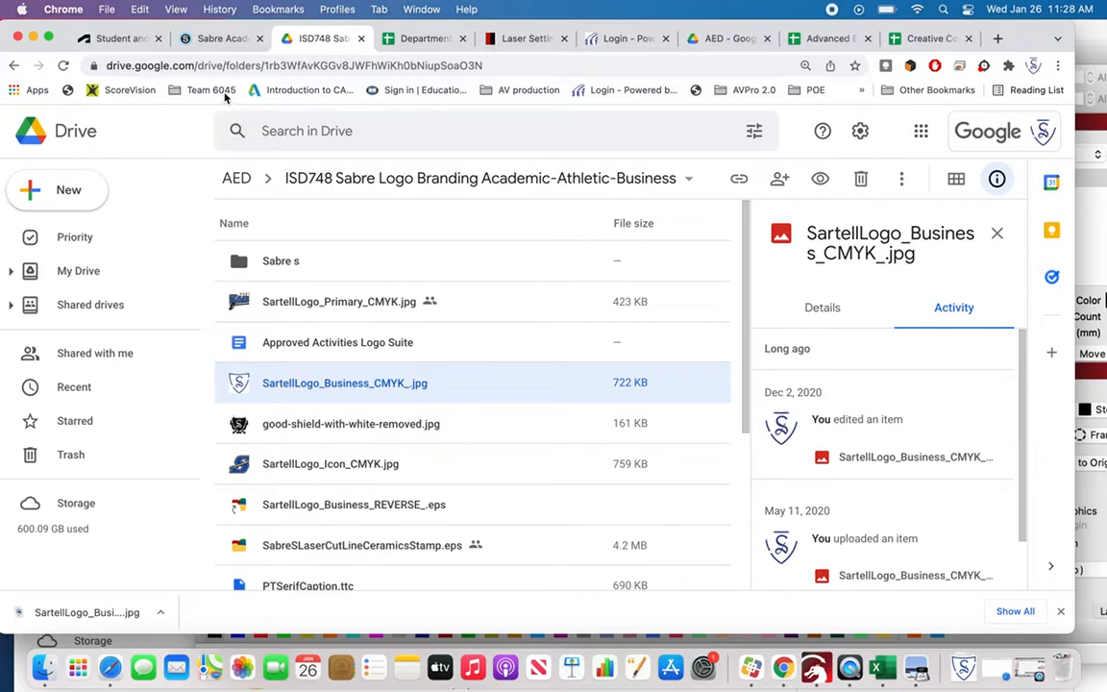
click(188, 44)
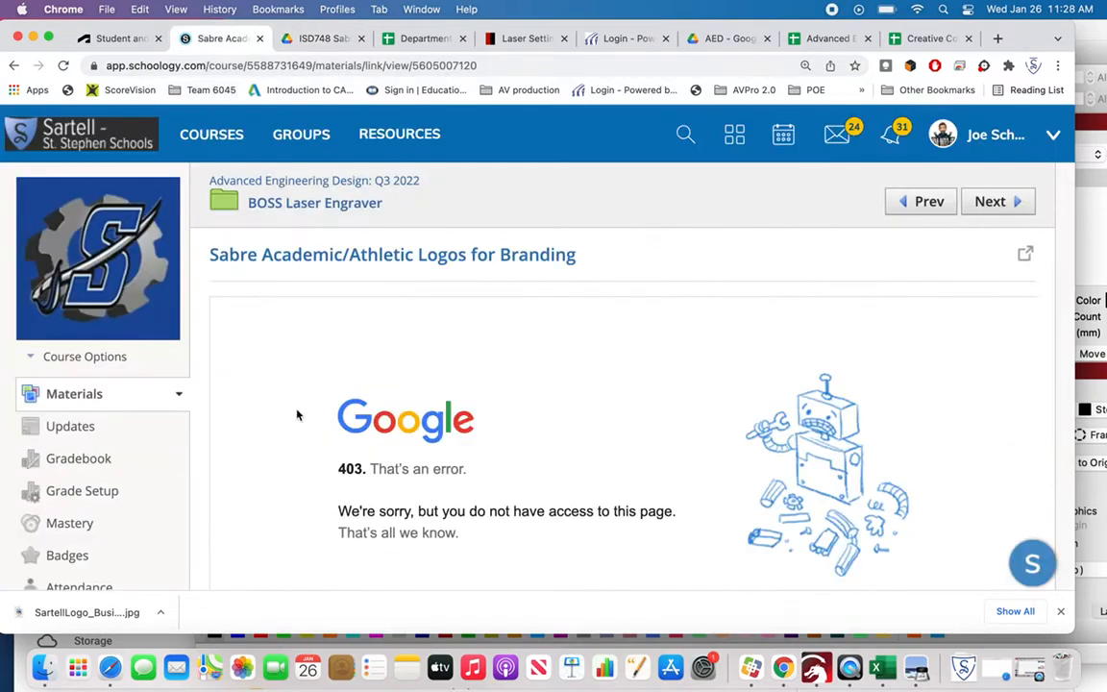
click(280, 205)
scroll(375, 479, down, 5)
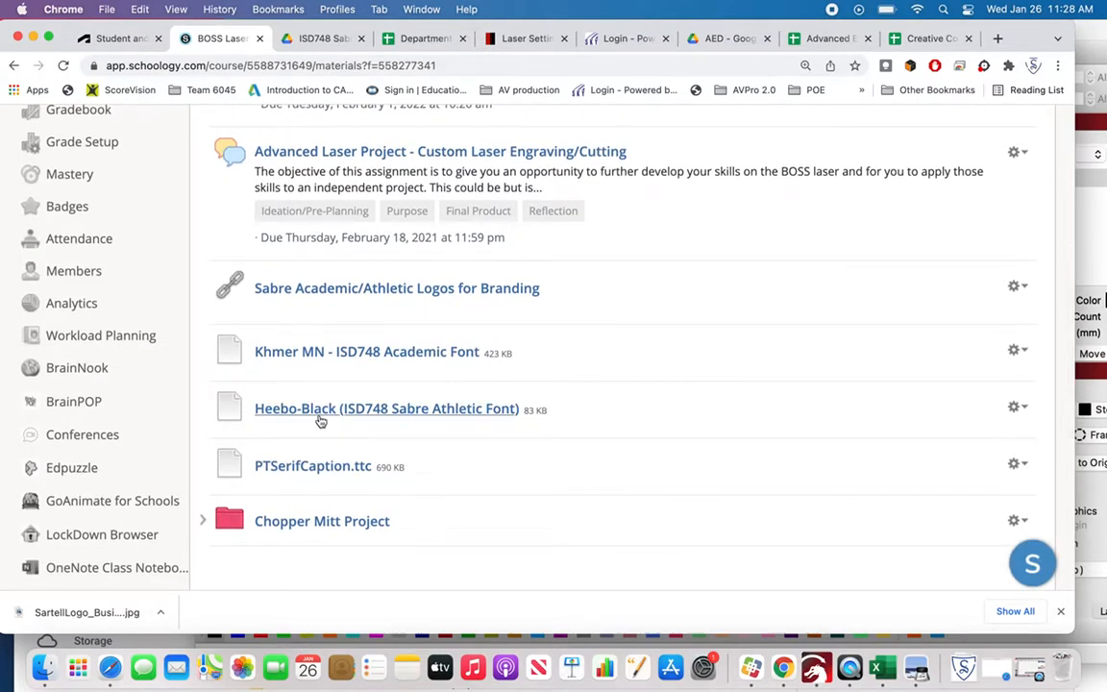
click(320, 354)
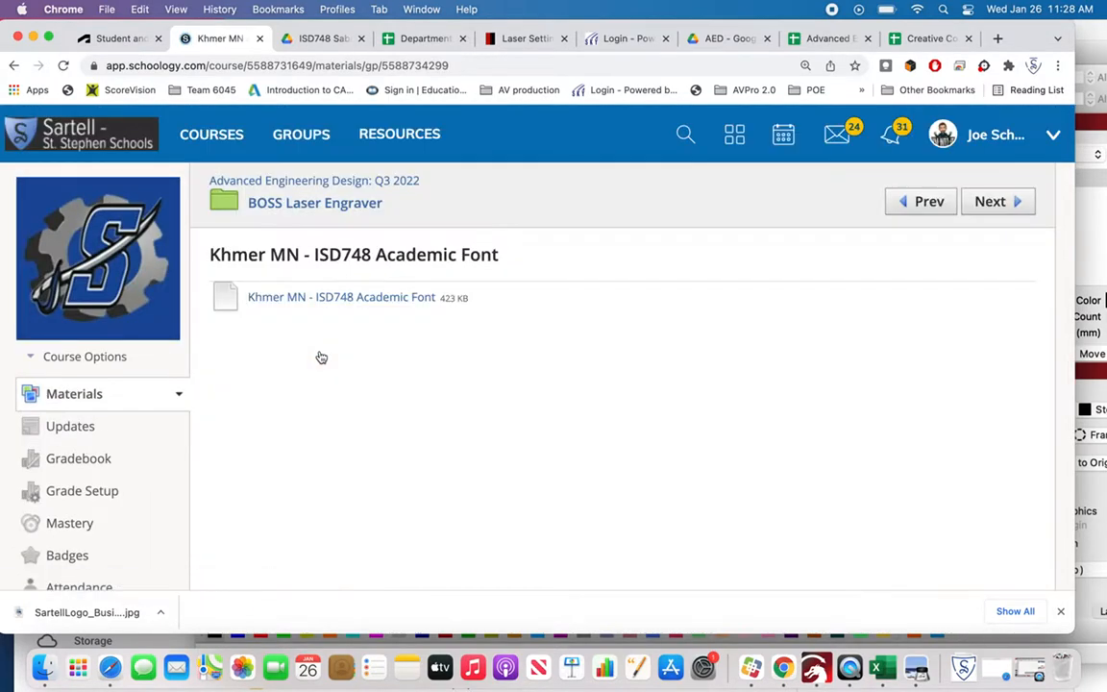
click(338, 302)
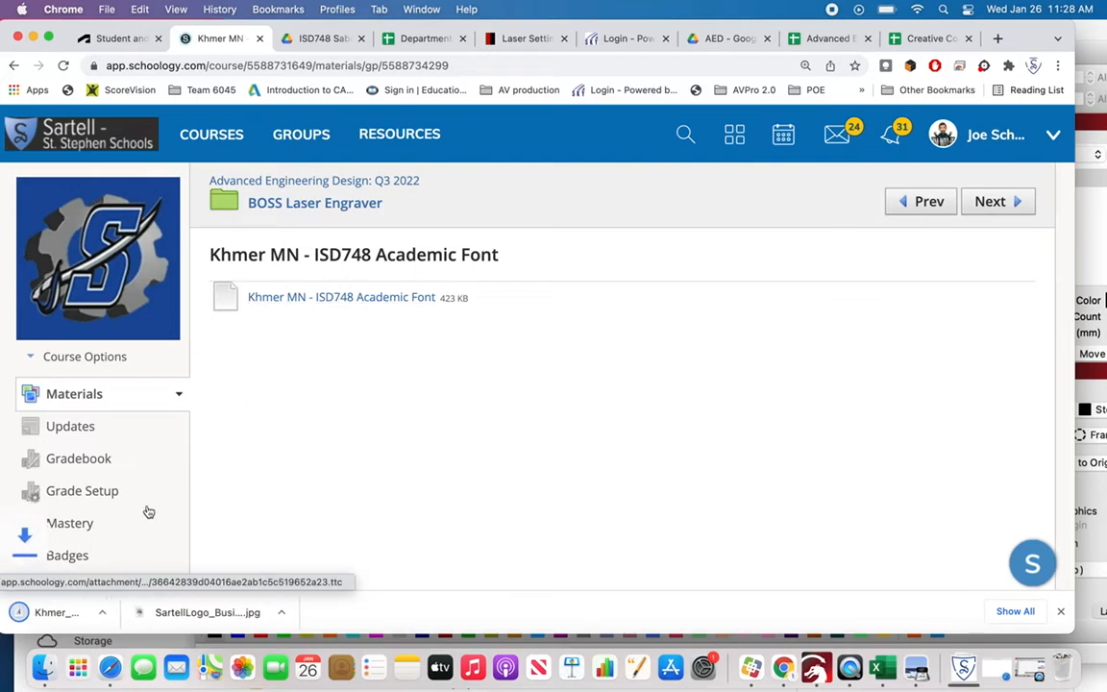
Return to the BOSS Laser Engraver folder and download the Heebo-Black (ISD748 Sabre Athletic Font) file.
click(274, 204)
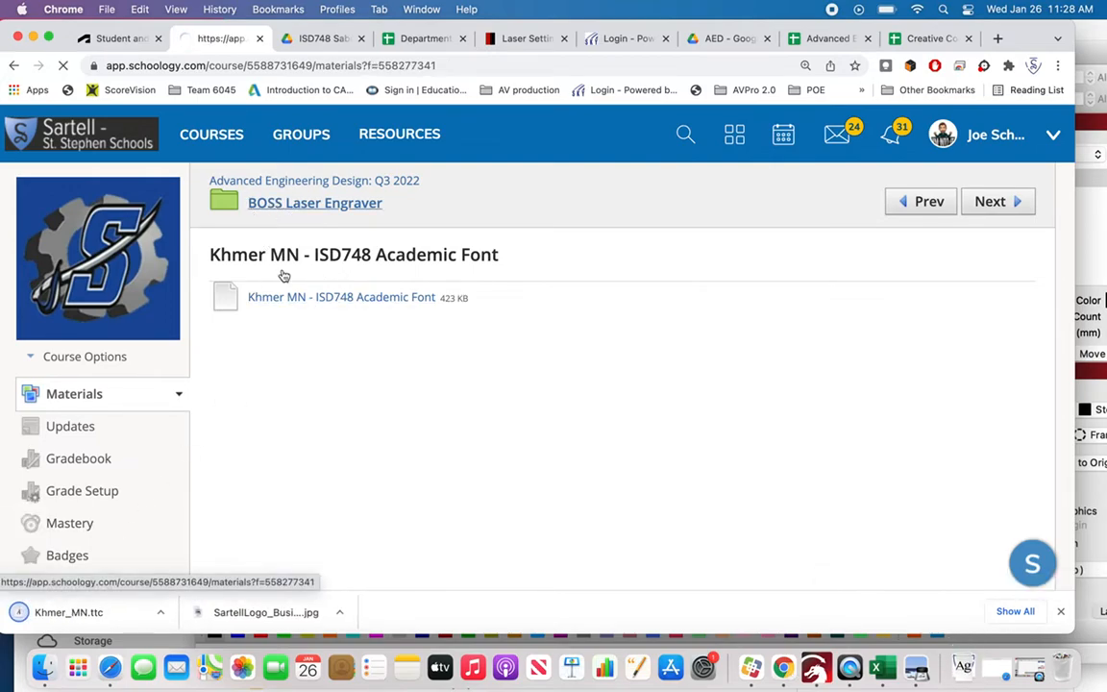
scroll(273, 390, down, 5)
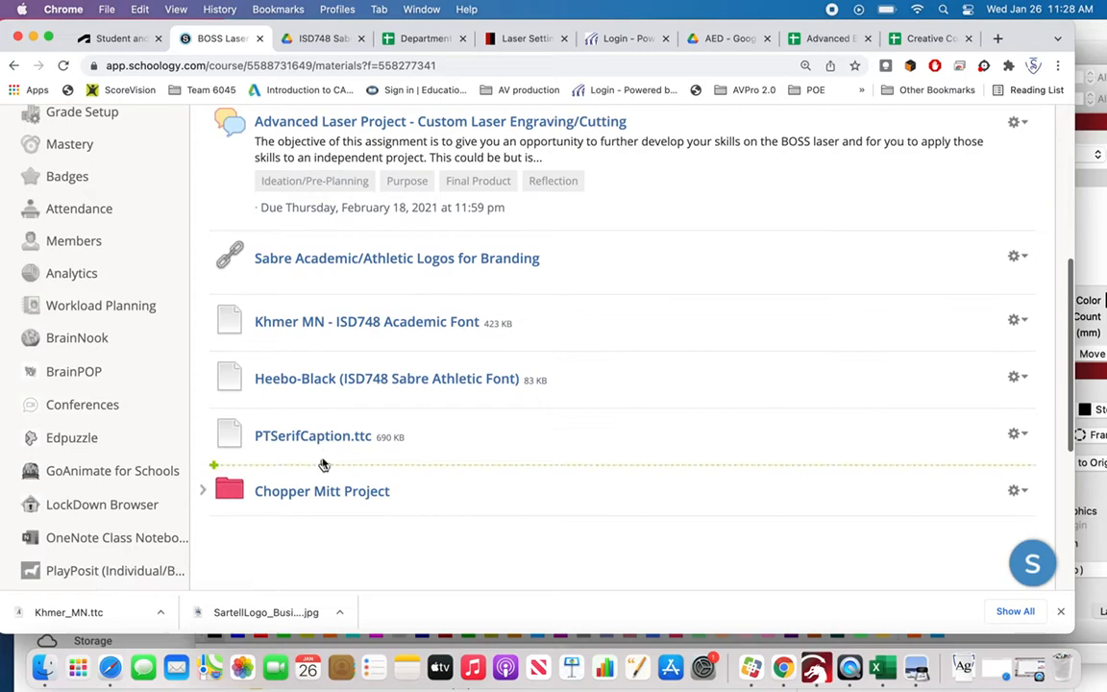
click(312, 384)
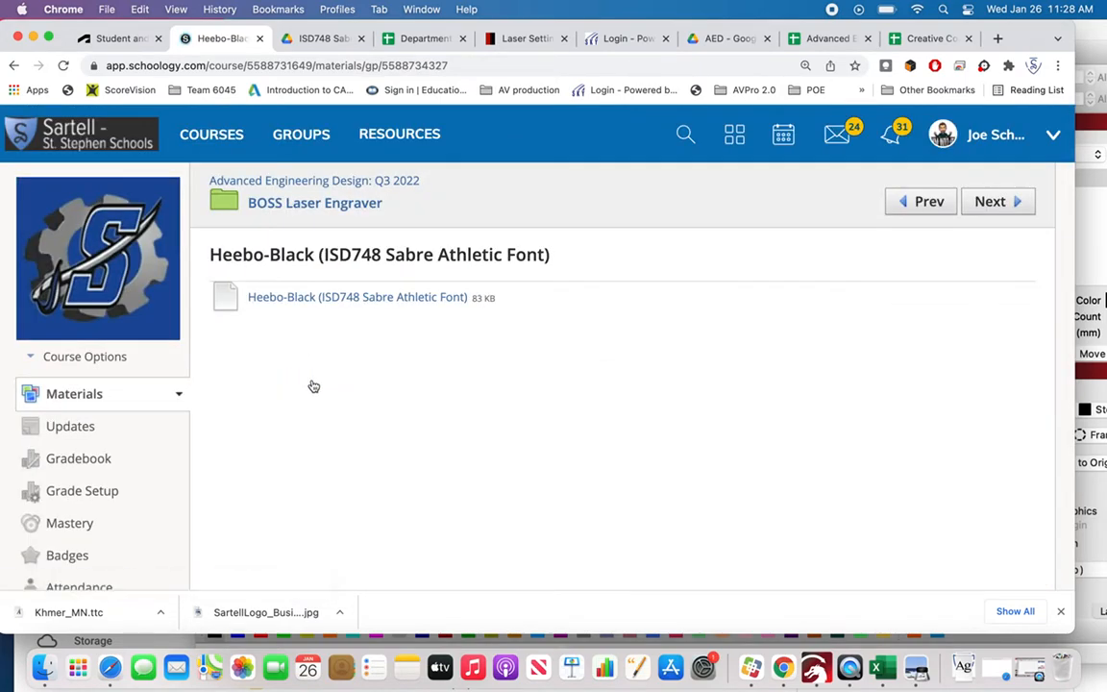
click(297, 299)
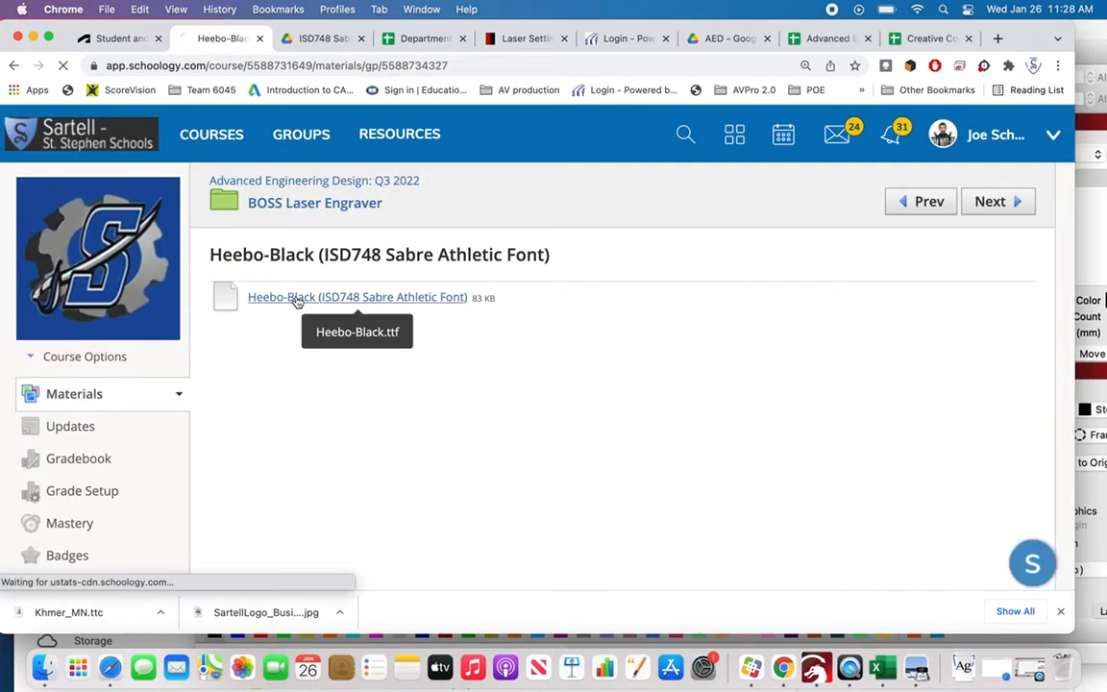
Examine the font files in the Drive folder ISD748 Sabre Logo Branding Academic-Athletic-Business, including Heebo-Black.ttf.
click(309, 36)
scroll(327, 517, down, 3)
scroll(327, 517, down, 2)
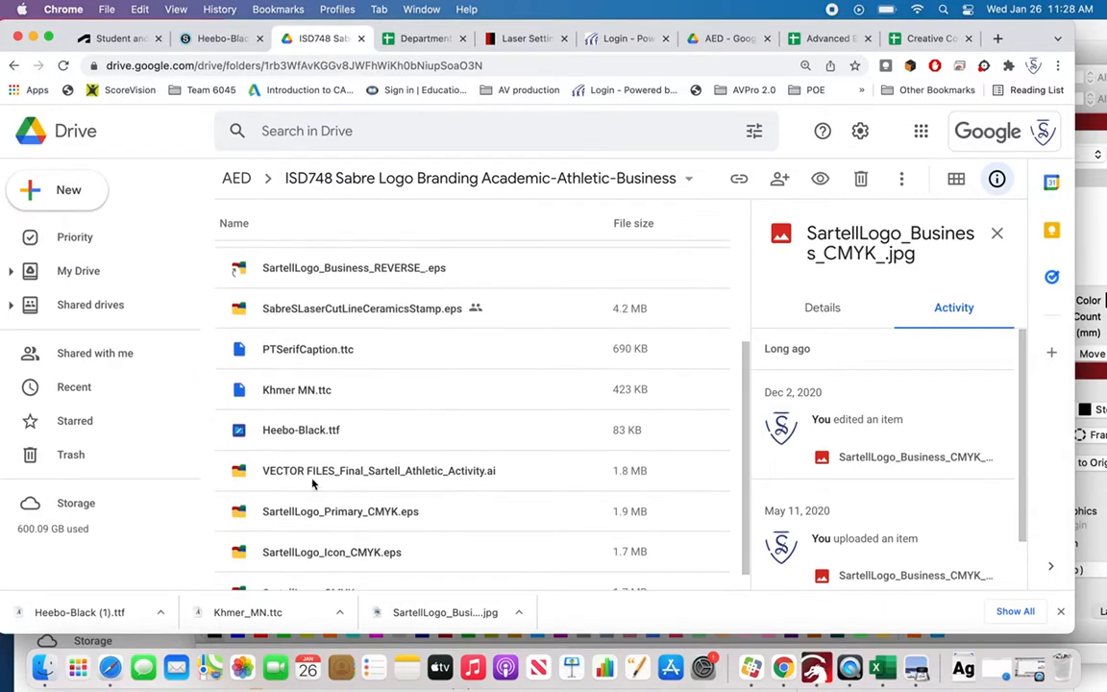
scroll(303, 416, up, 5)
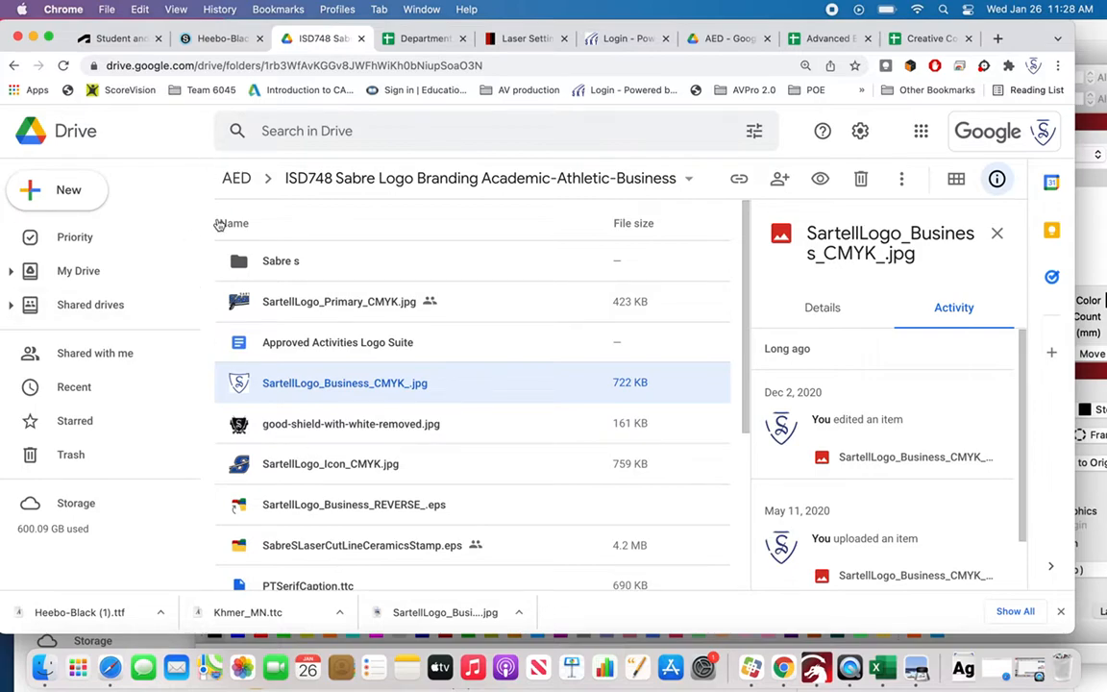
scroll(259, 403, down, 4)
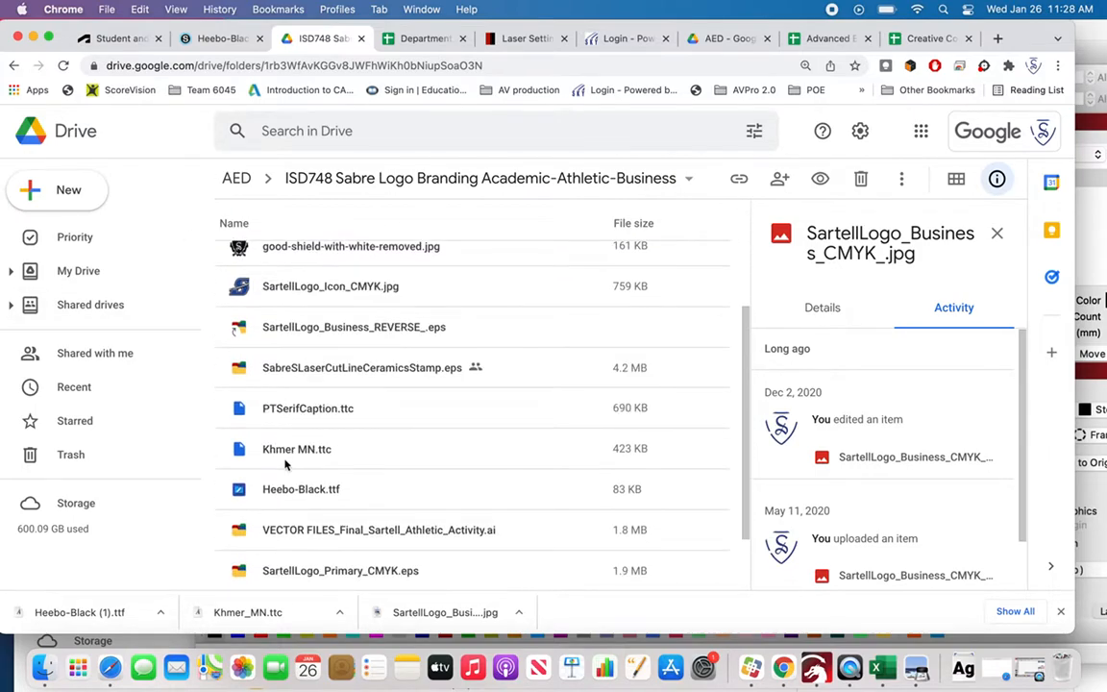
click(295, 492)
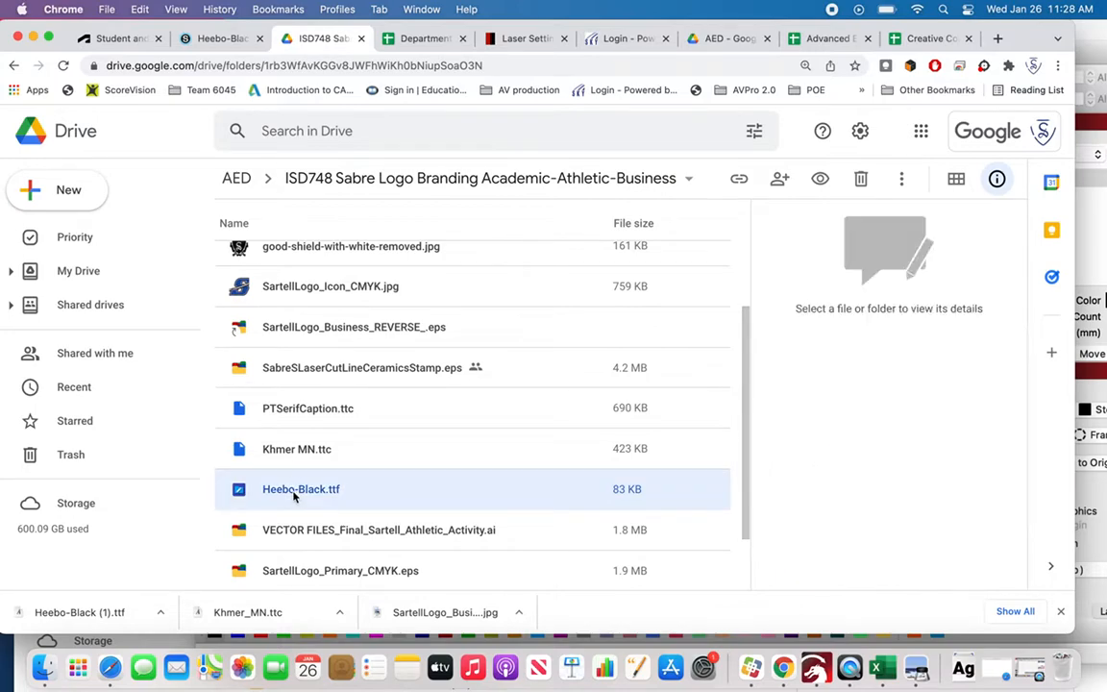
scroll(295, 496, up, 5)
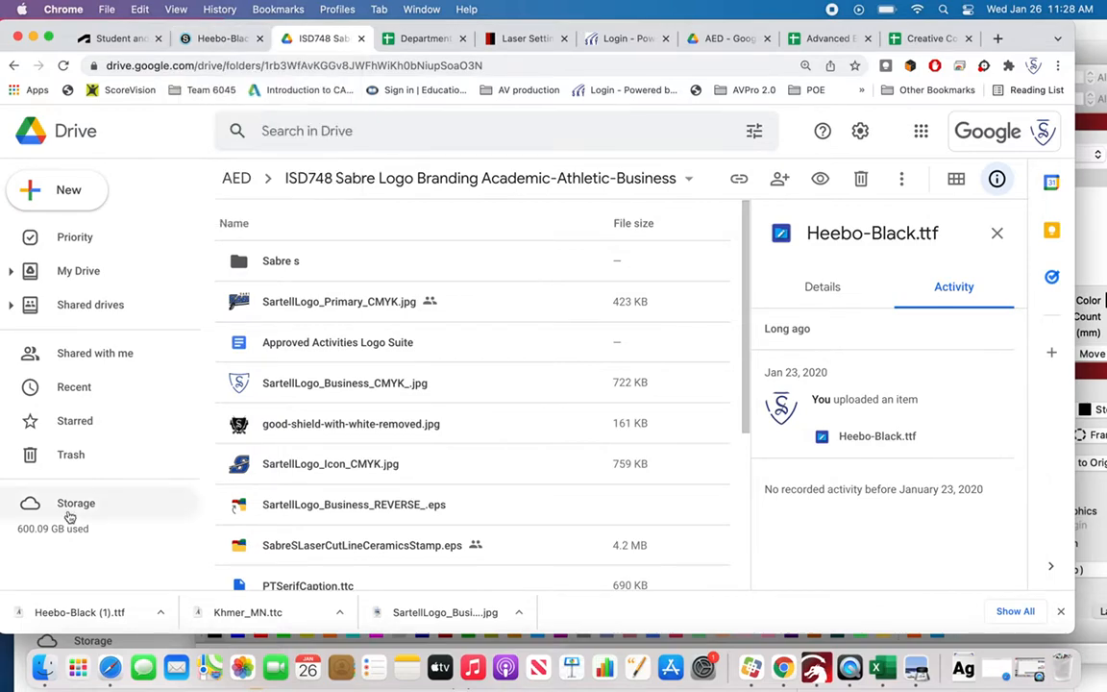
Switch to Finder, bring up the Downloads folder and reposition its window.
click(43, 667)
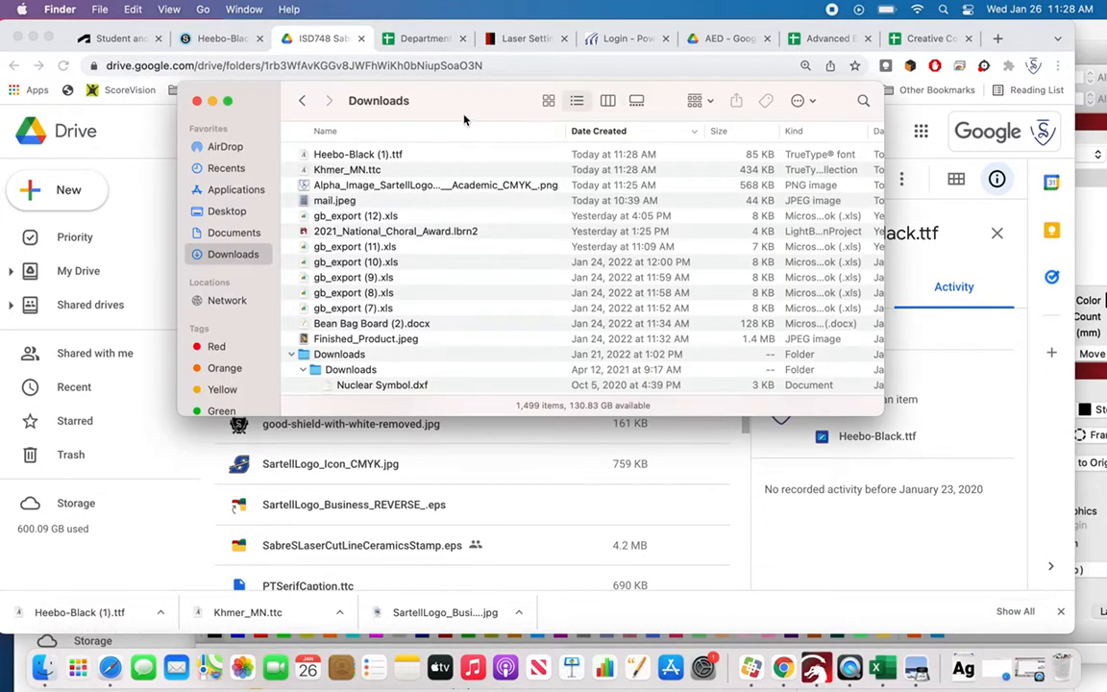
drag(464, 119, 433, 124)
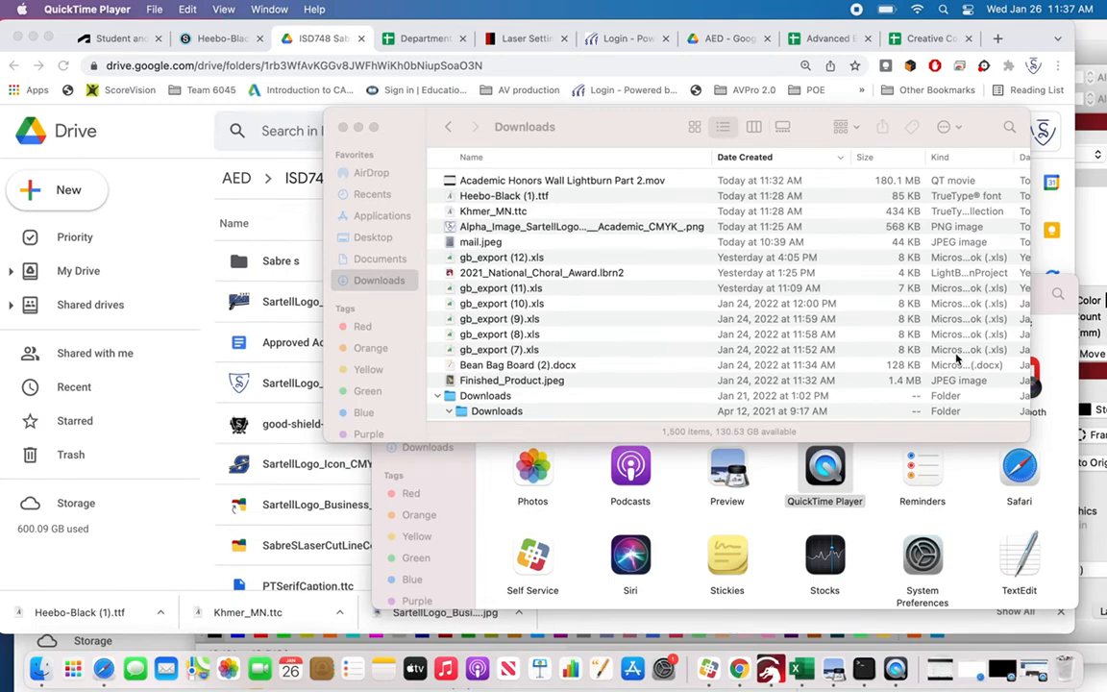
drag(418, 139, 305, 166)
Try searching this Mac for "fontbook" and clear the search.
click(899, 157)
text(font)
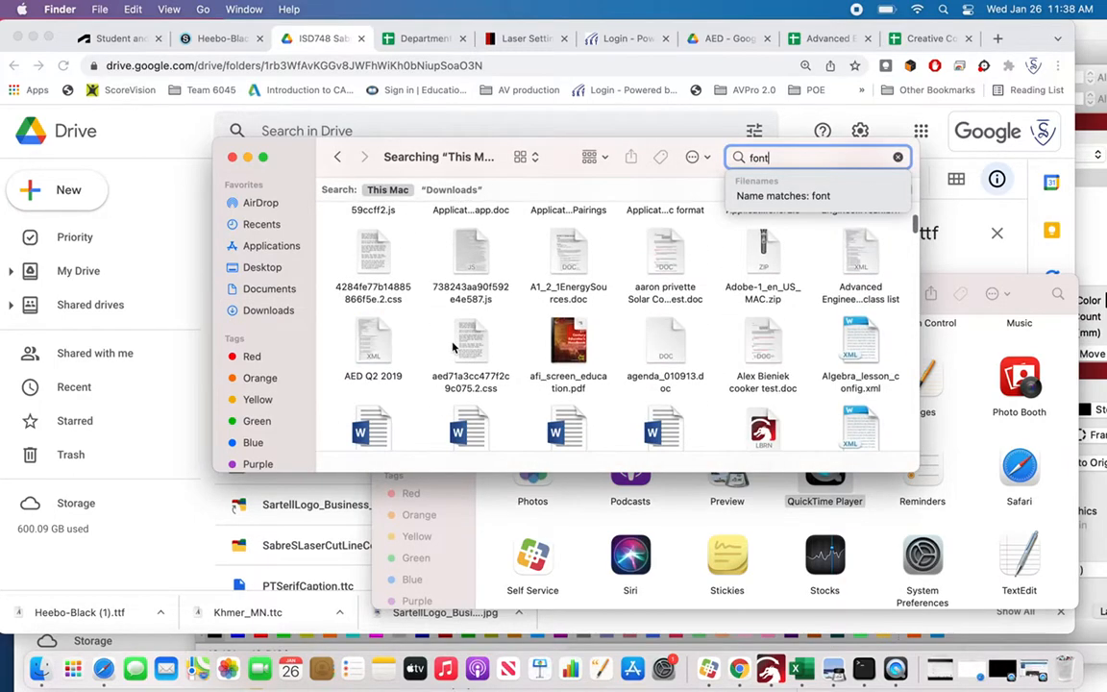
text(book)
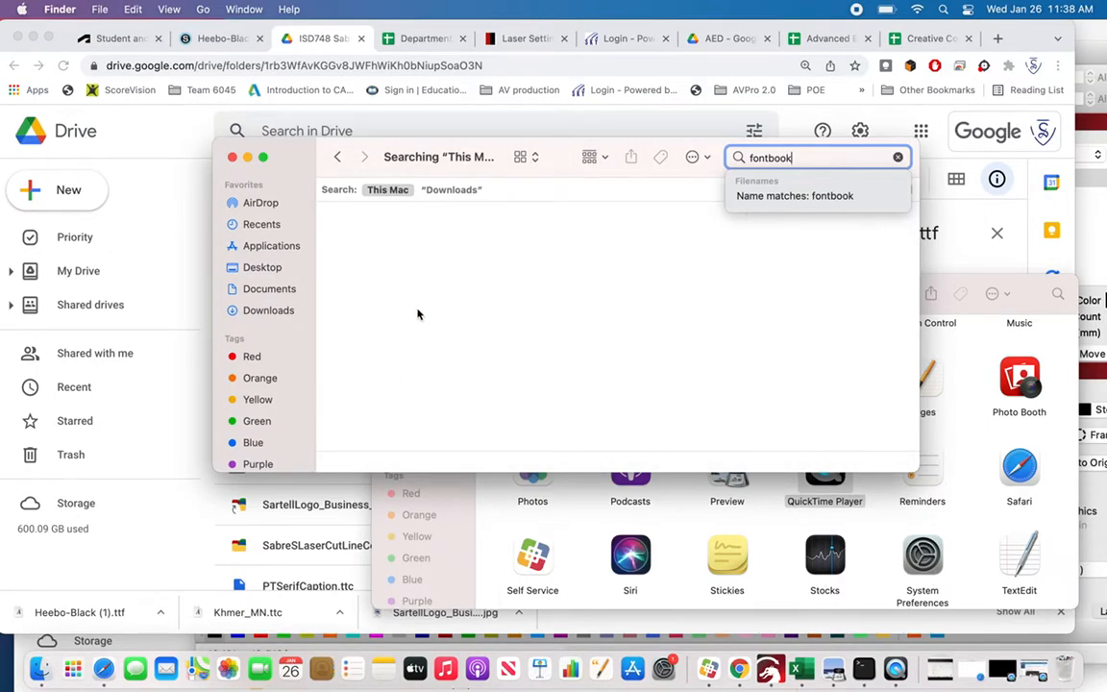
key(BackSpace)
key(BackSpace)
key(BackSpace)
key(BackSpace)
key(BackSpace)
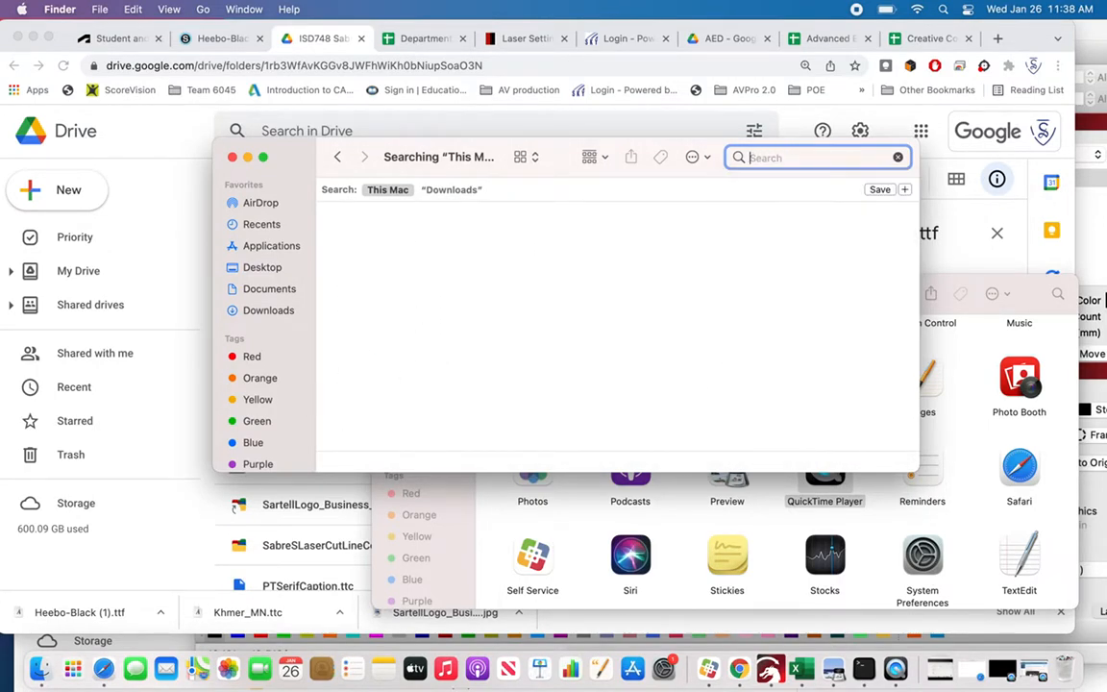
Open the Applications folder and select Font Book.
click(260, 247)
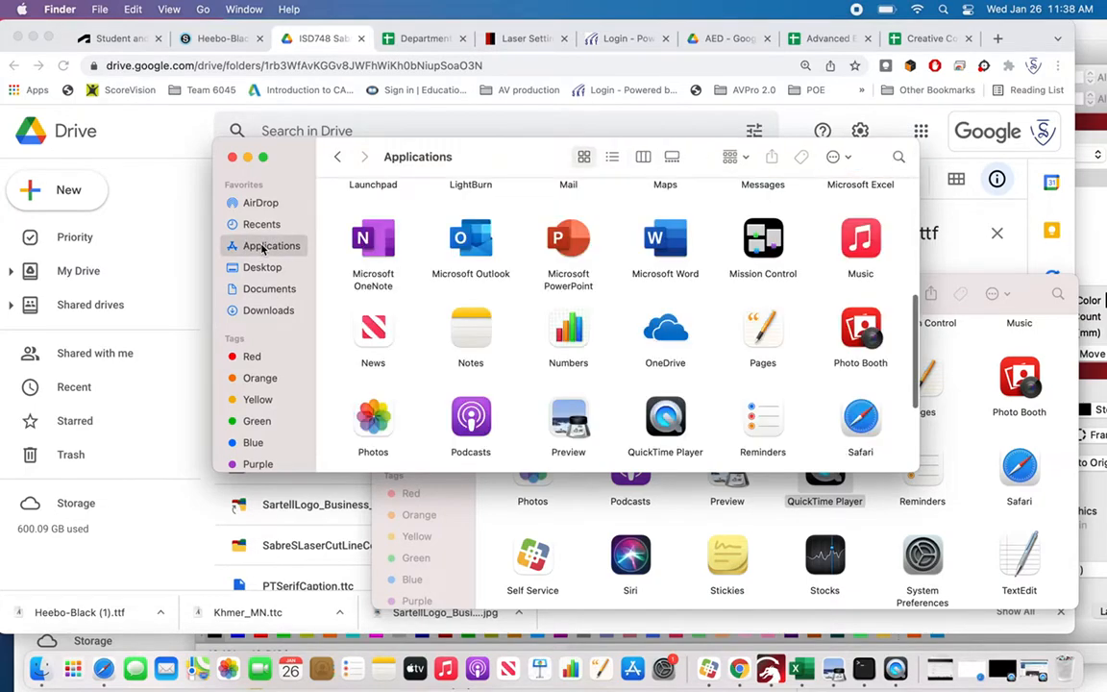
scroll(725, 370, down, 3)
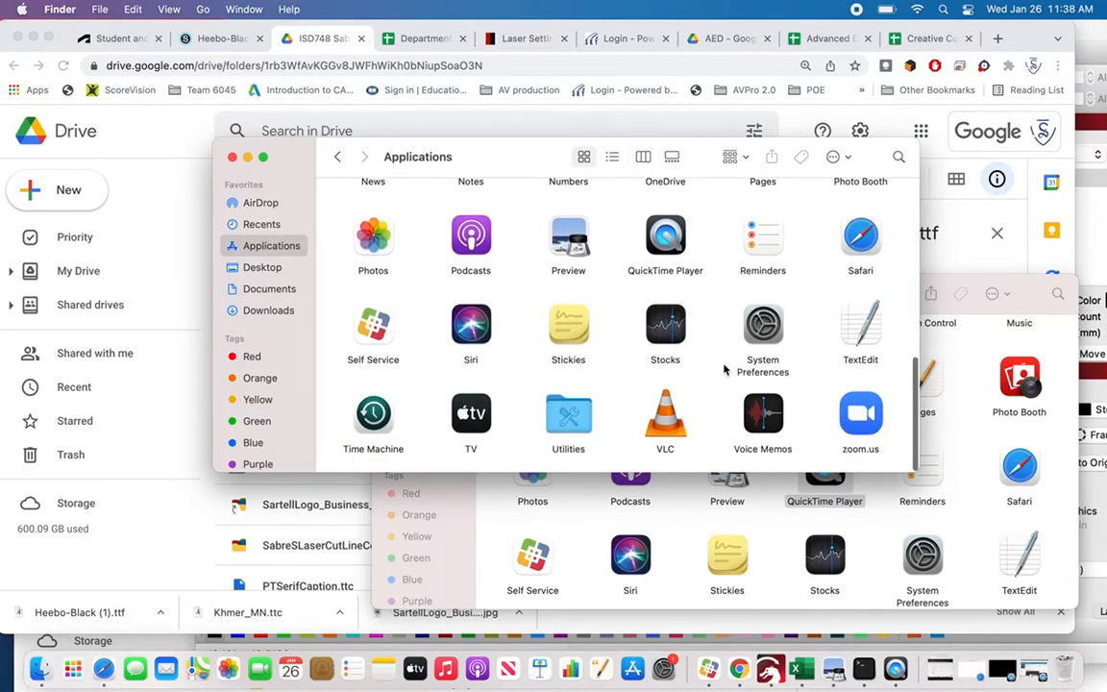
scroll(725, 370, up, 5)
scroll(725, 370, up, 3)
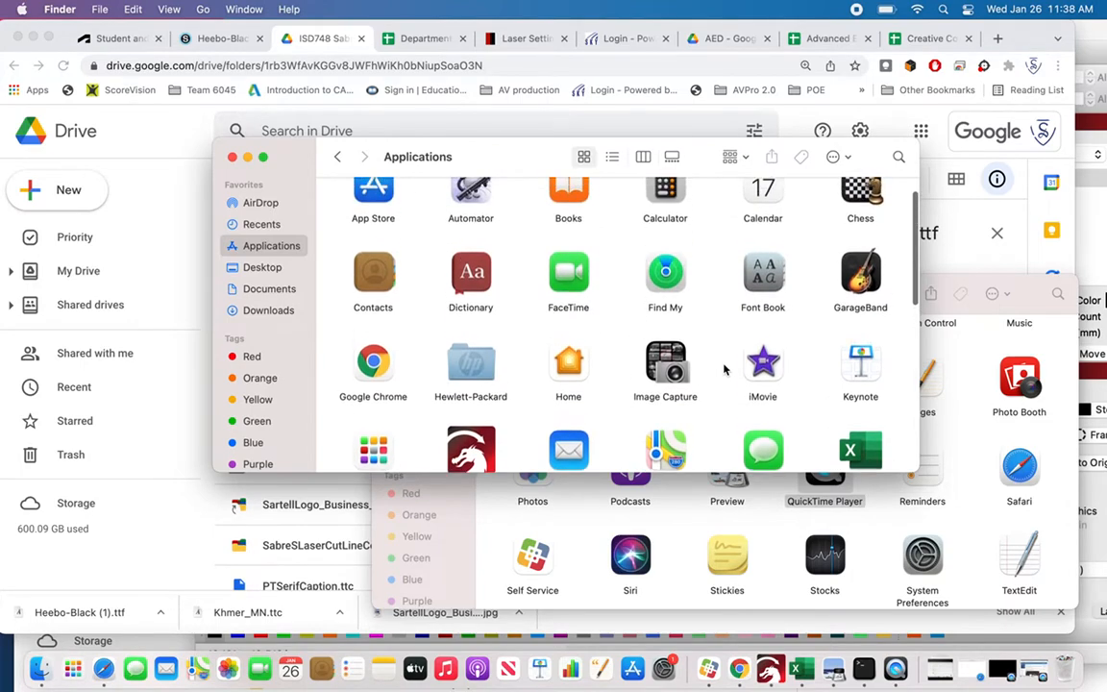
click(760, 327)
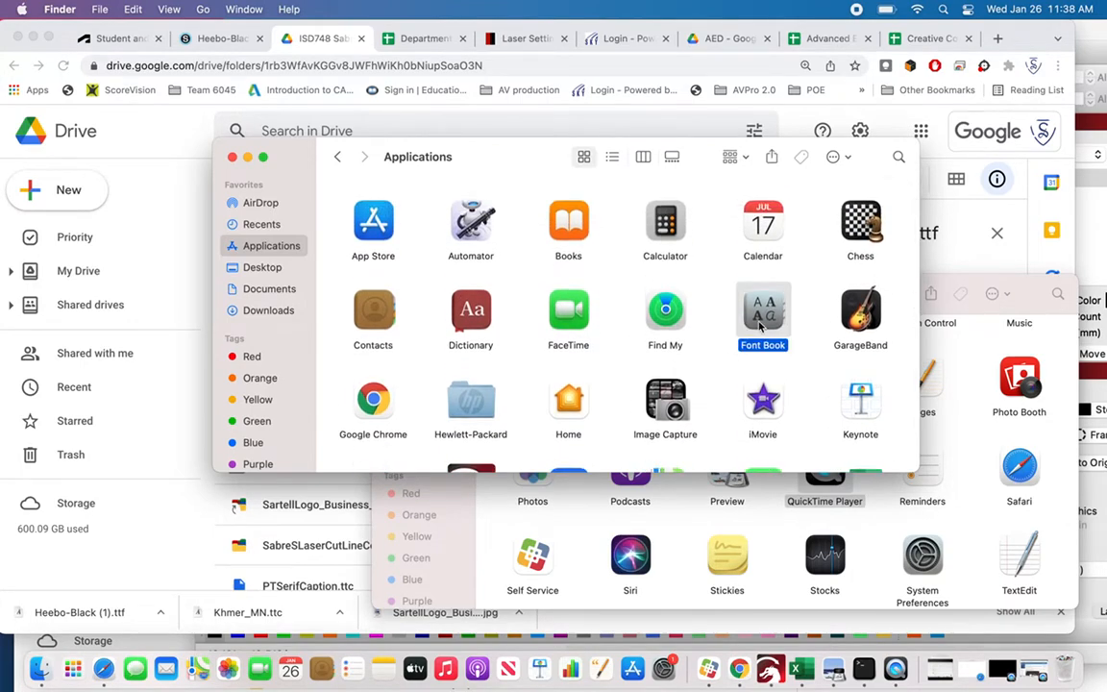
Launch Font Book and look through the list of all installed fonts.
double_click(761, 317)
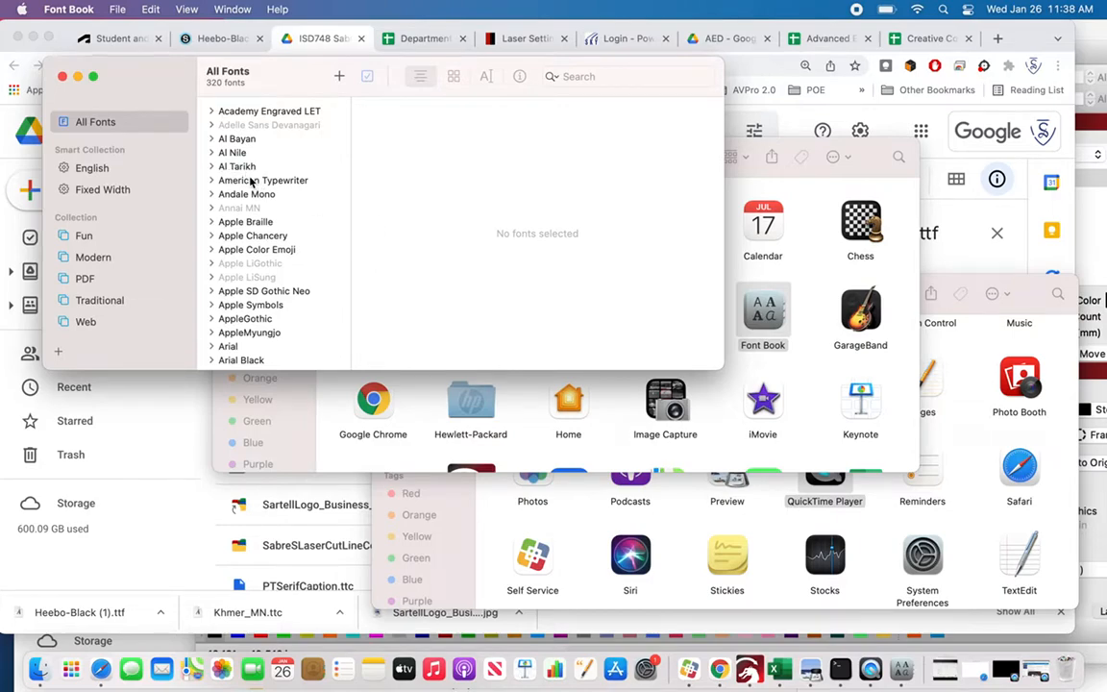
scroll(250, 181, down, 10)
scroll(250, 181, down, 15)
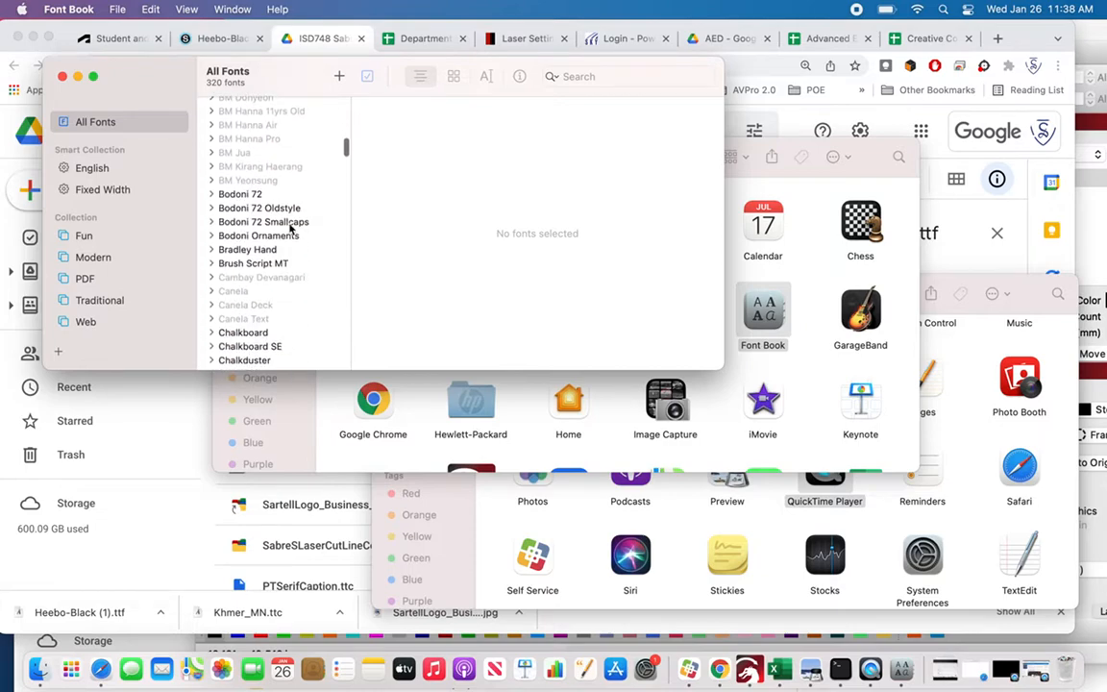
Switch to LightBurn, start a text object inside the square plate and look for Heebo among the available fonts.
click(749, 670)
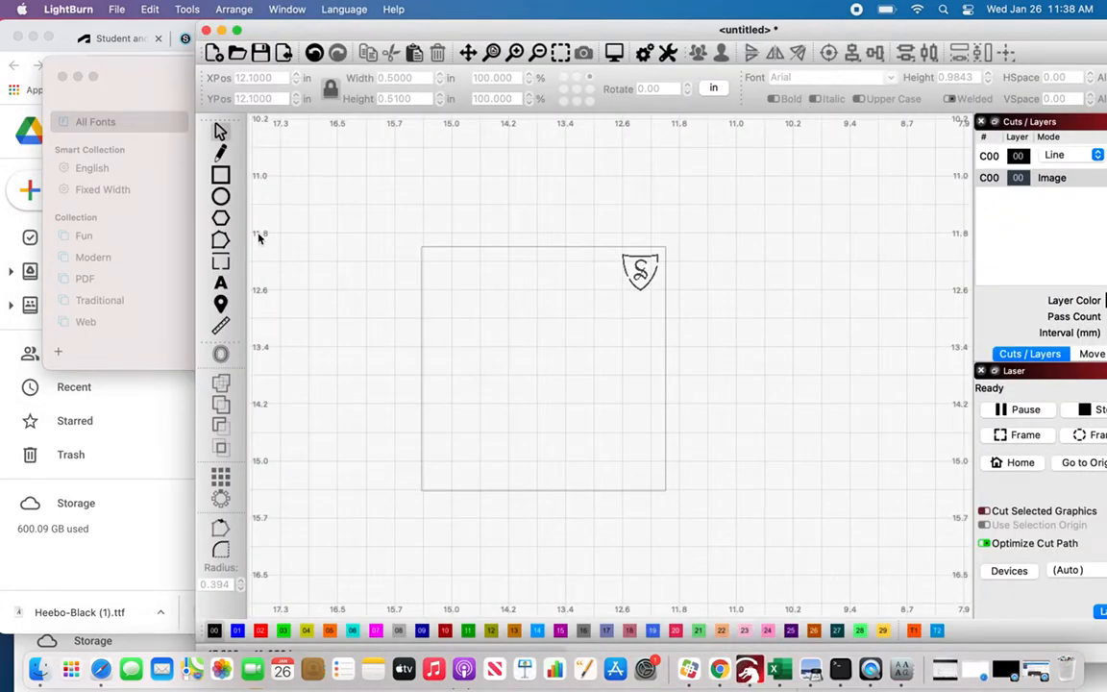
click(220, 283)
click(510, 377)
click(843, 77)
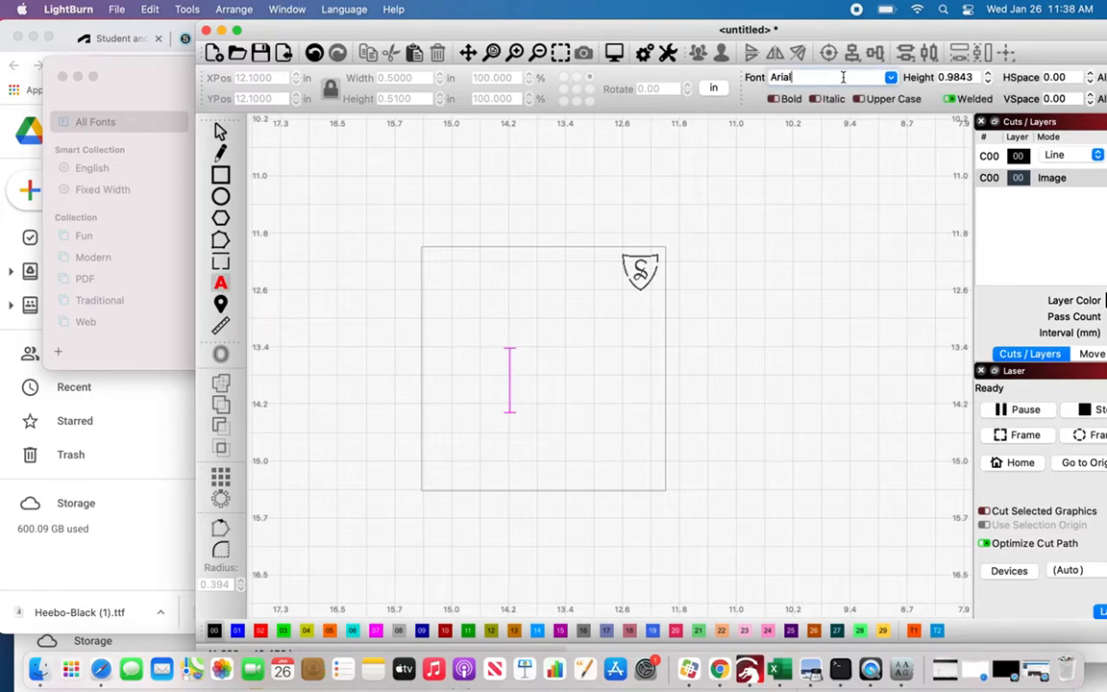
click(891, 77)
scroll(846, 192, down, 10)
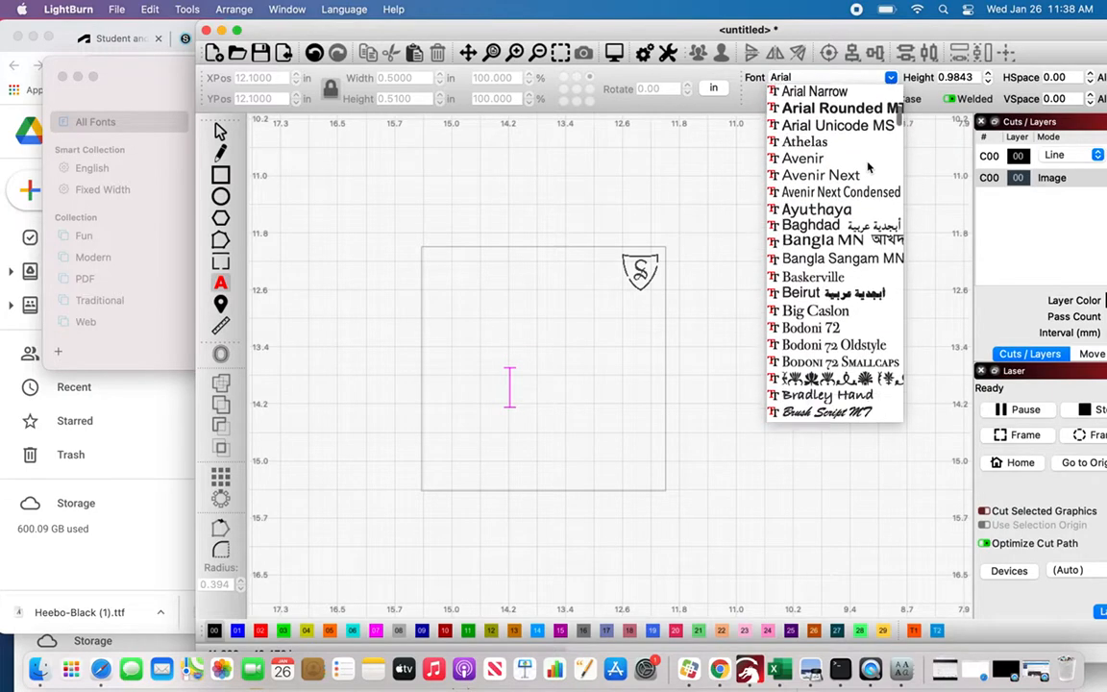
scroll(869, 167, down, 8)
scroll(869, 165, up, 6)
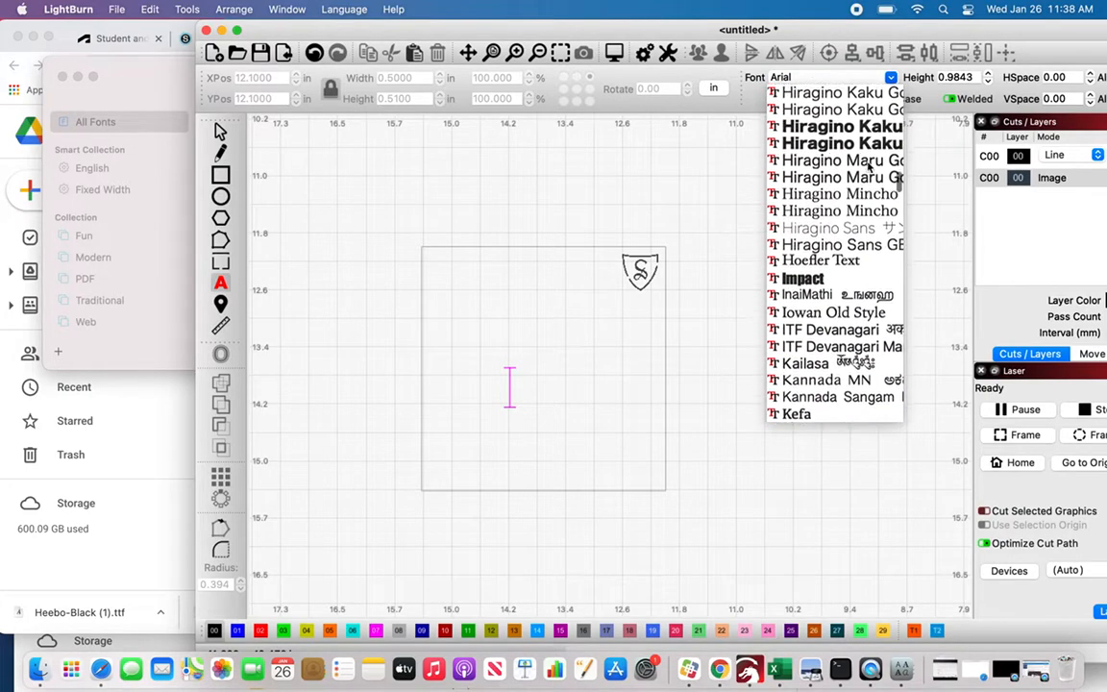
scroll(868, 165, up, 2)
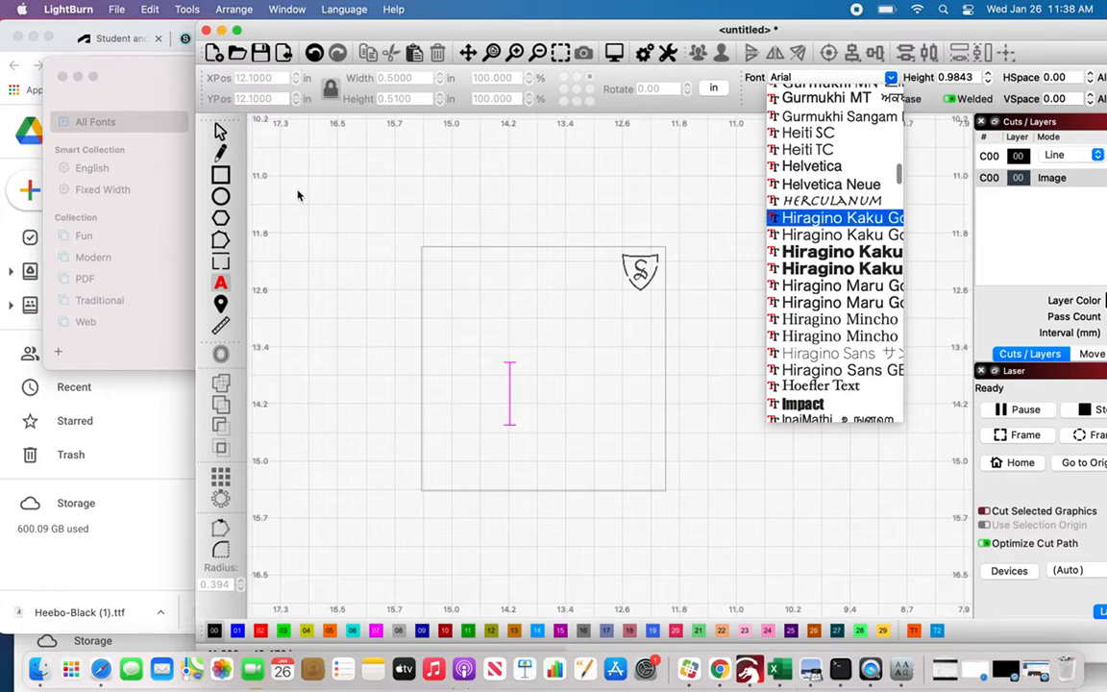
Add Heebo-Black (1).ttf and Khmer_MN.ttc from the Finder Downloads folder to Font Book and view the User fonts.
click(187, 213)
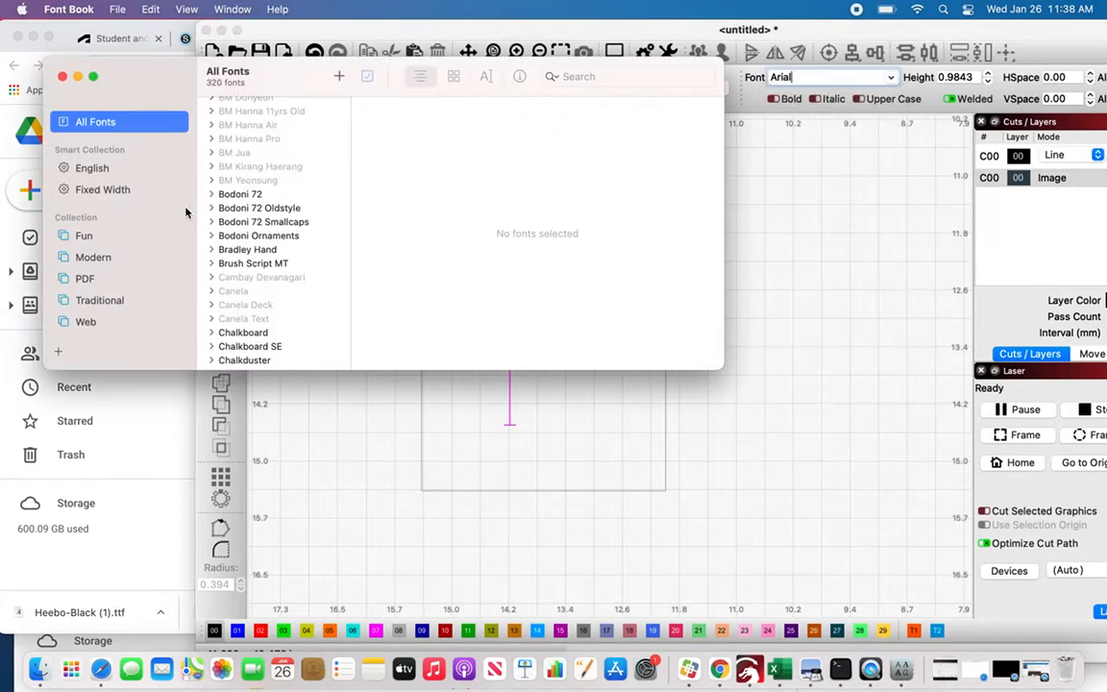
click(38, 670)
click(268, 310)
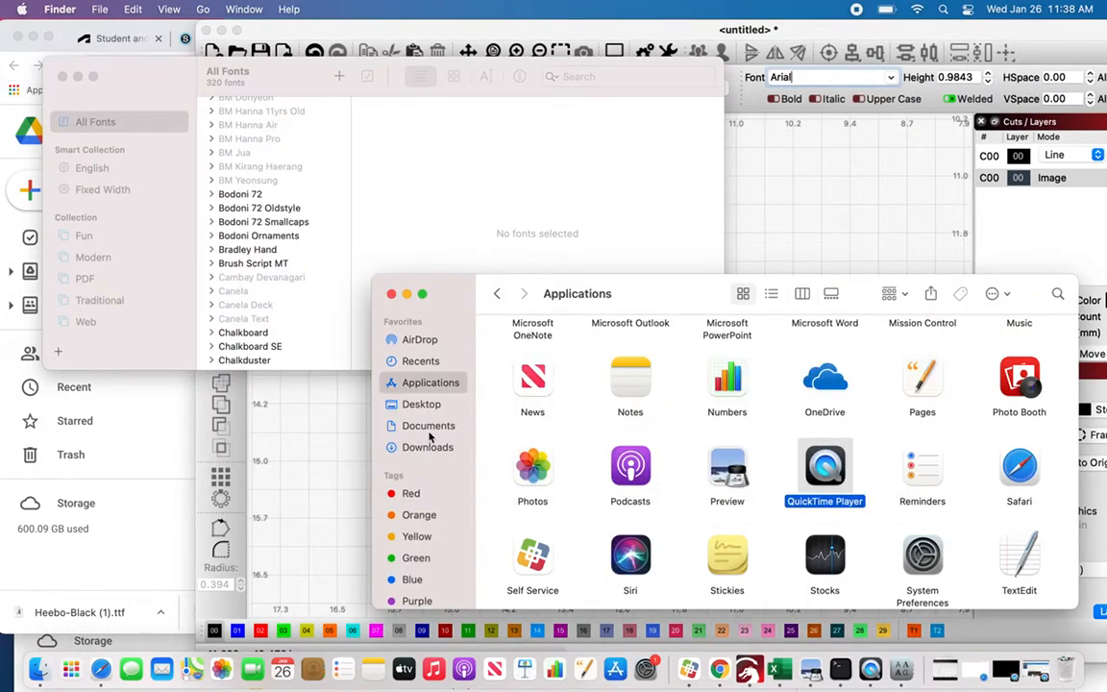
click(428, 448)
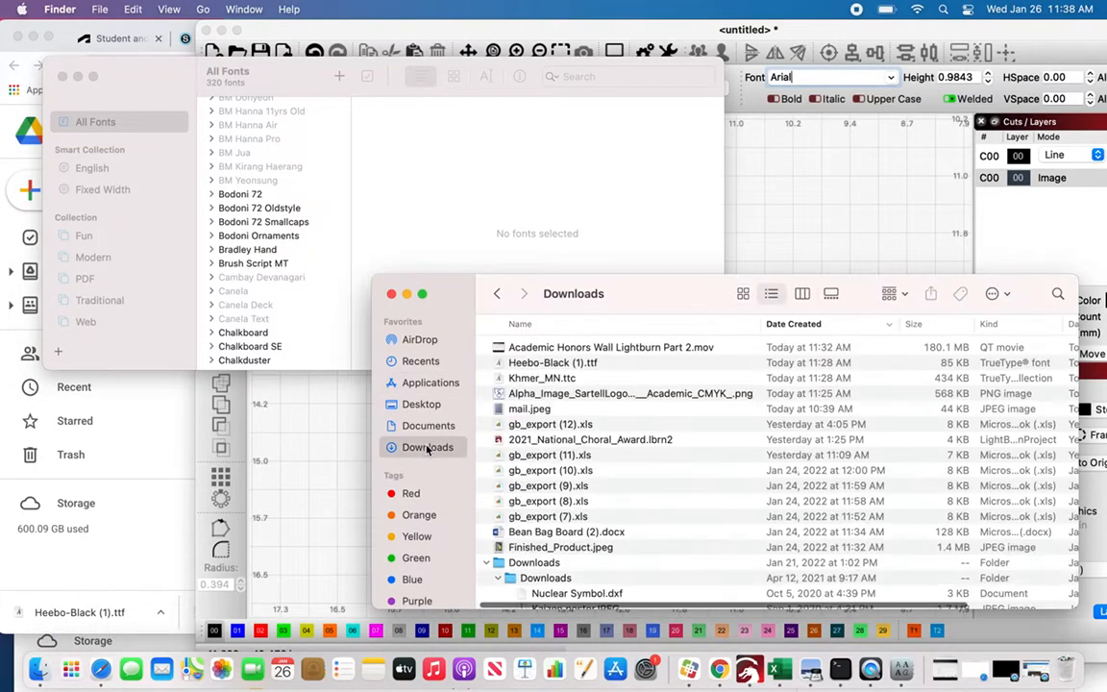
click(529, 364)
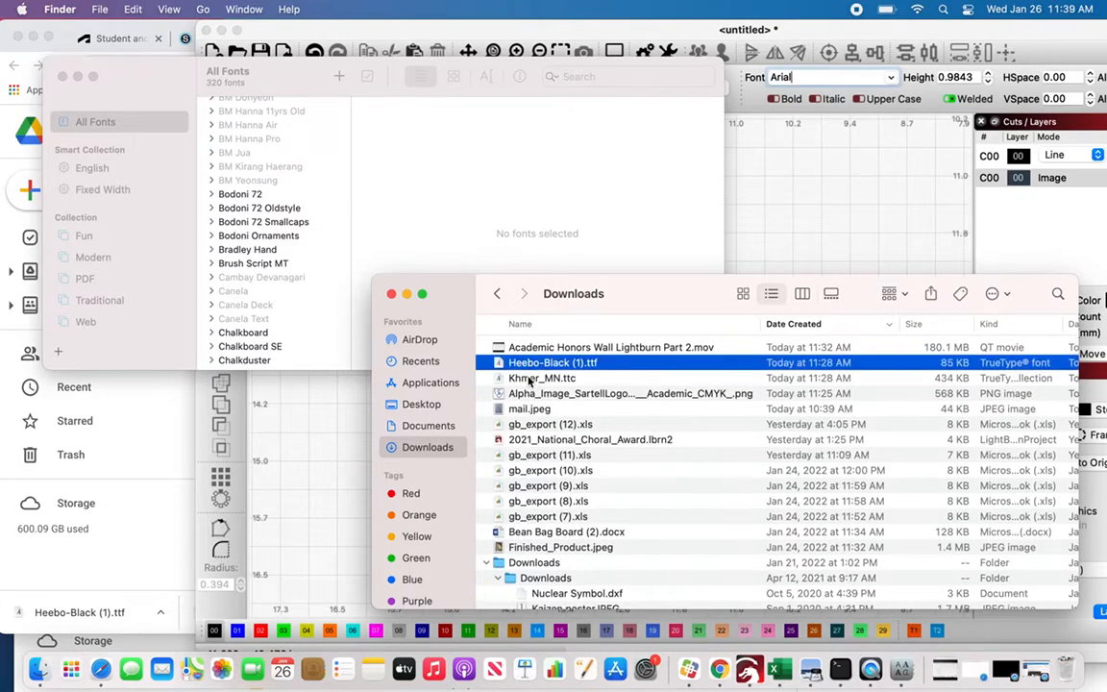
shift+click(565, 380)
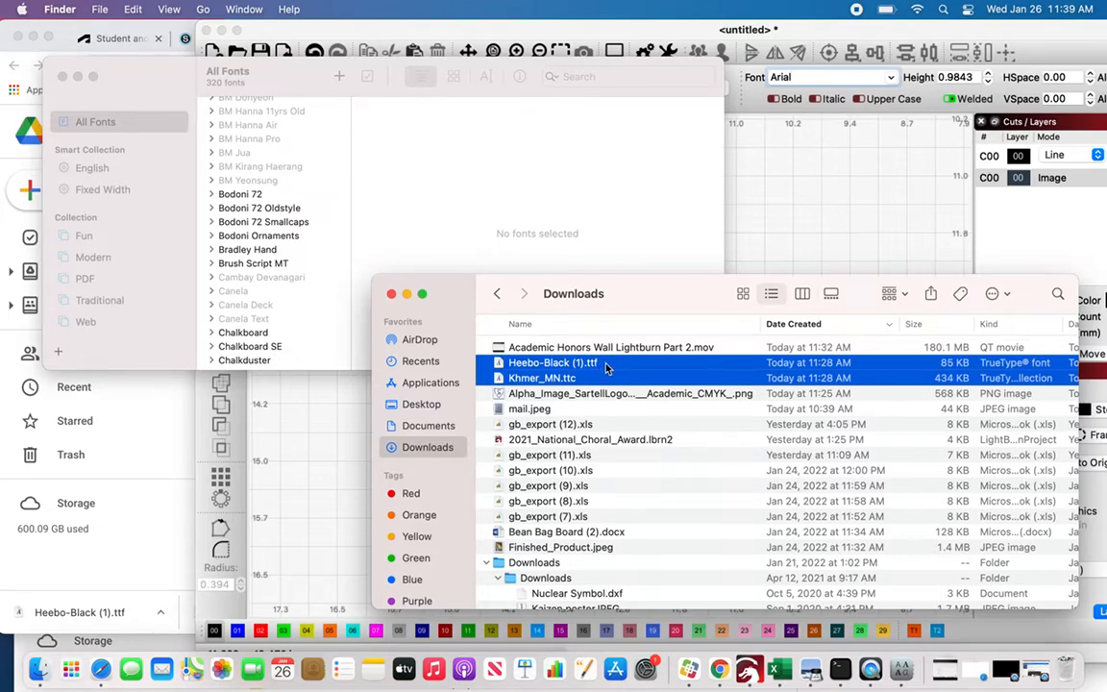
drag(590, 368, 332, 235)
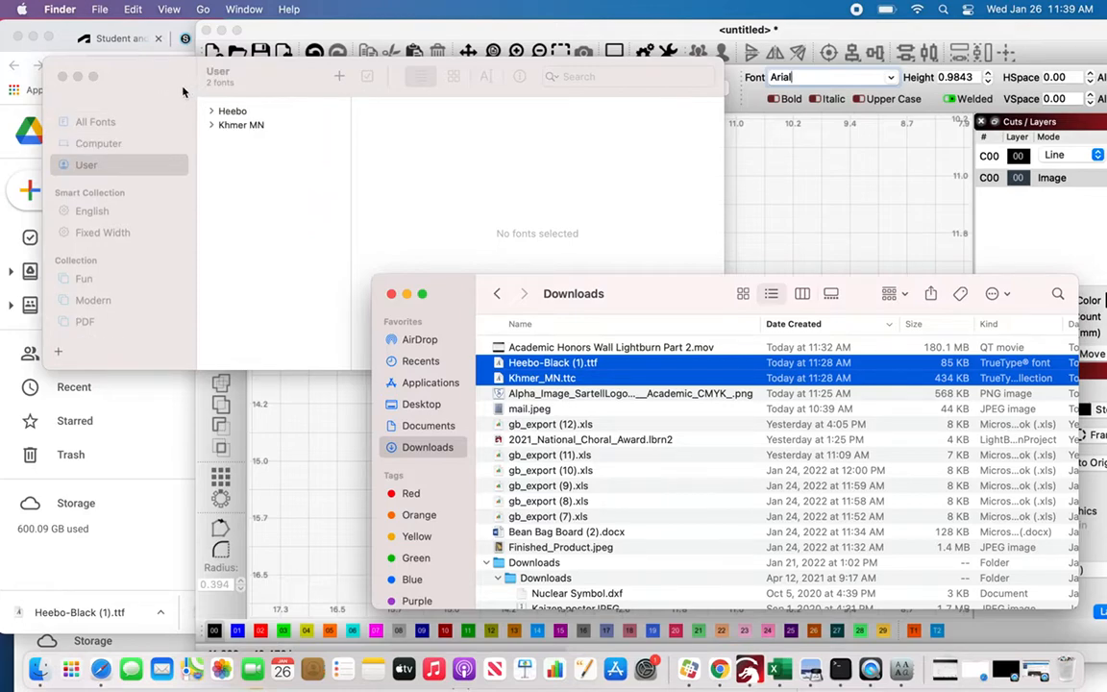
click(119, 165)
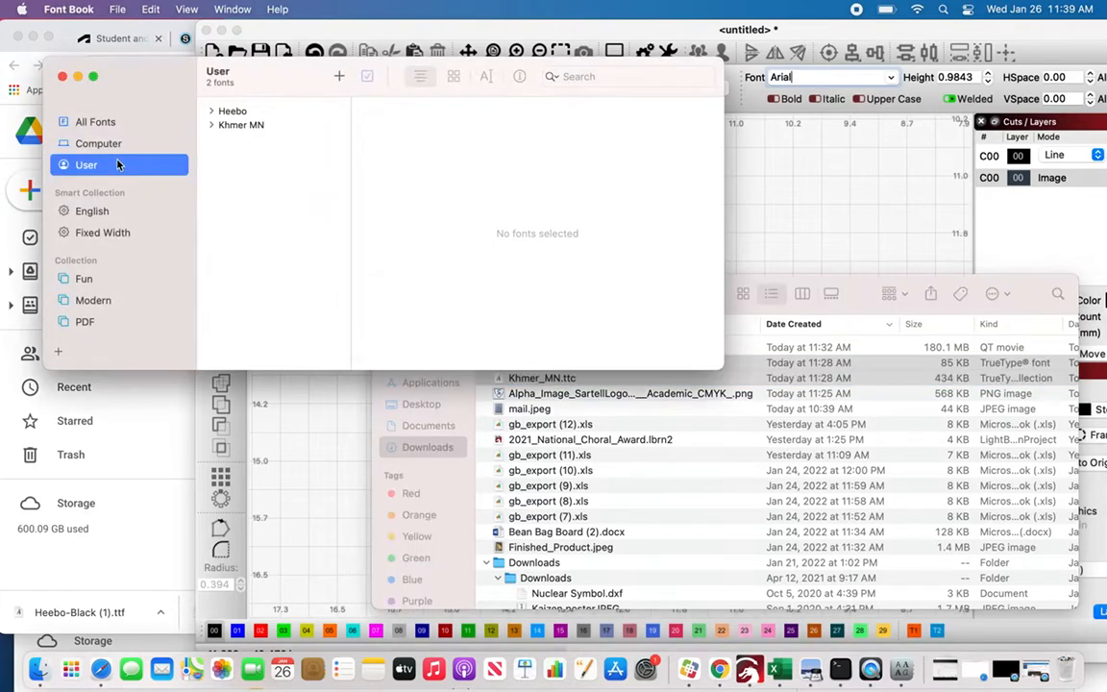
Return to LightBurn and check whether the newly installed Heebo font is offered for the text.
click(426, 35)
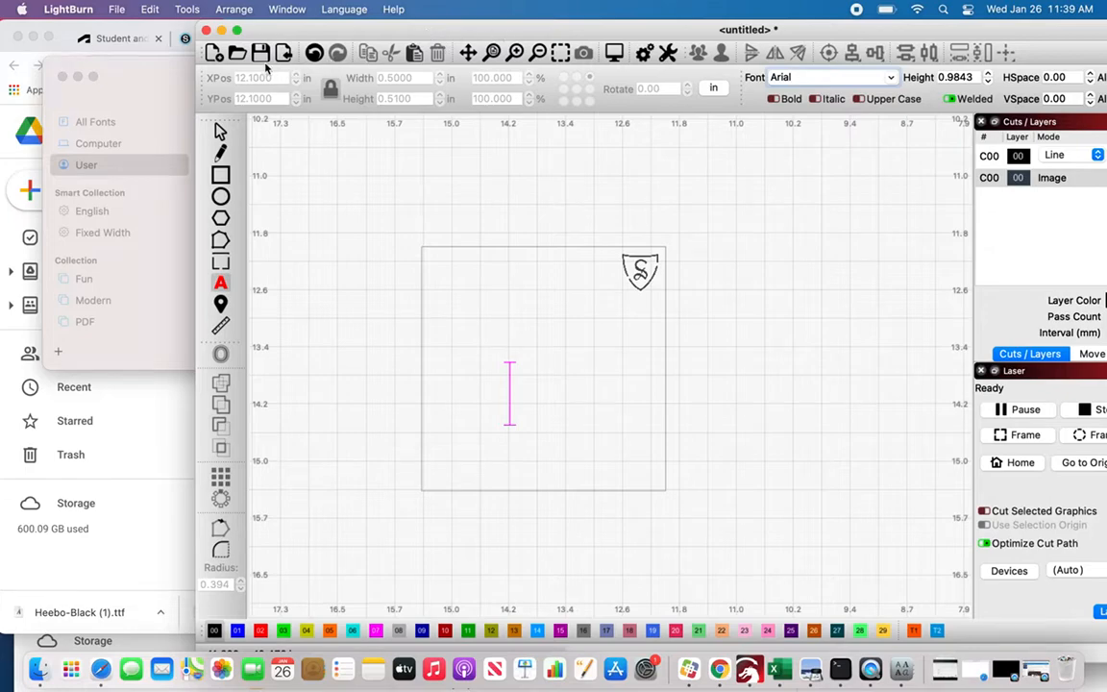
click(891, 77)
scroll(841, 269, down, 15)
scroll(841, 269, down, 8)
scroll(840, 270, up, 12)
scroll(839, 271, up, 6)
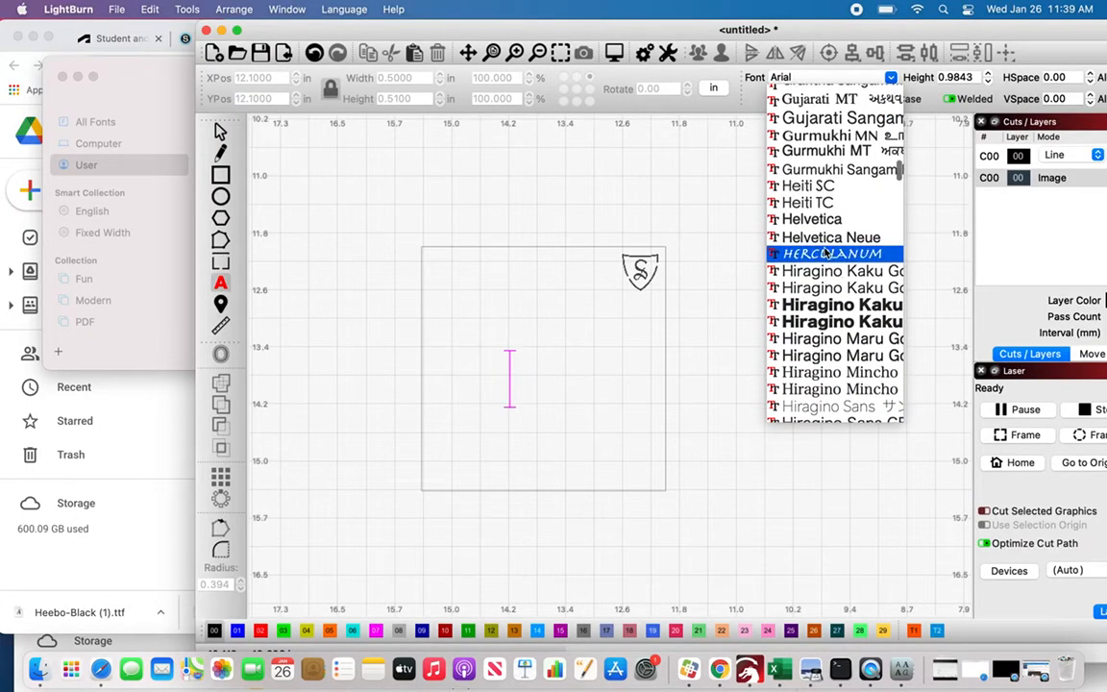
click(585, 174)
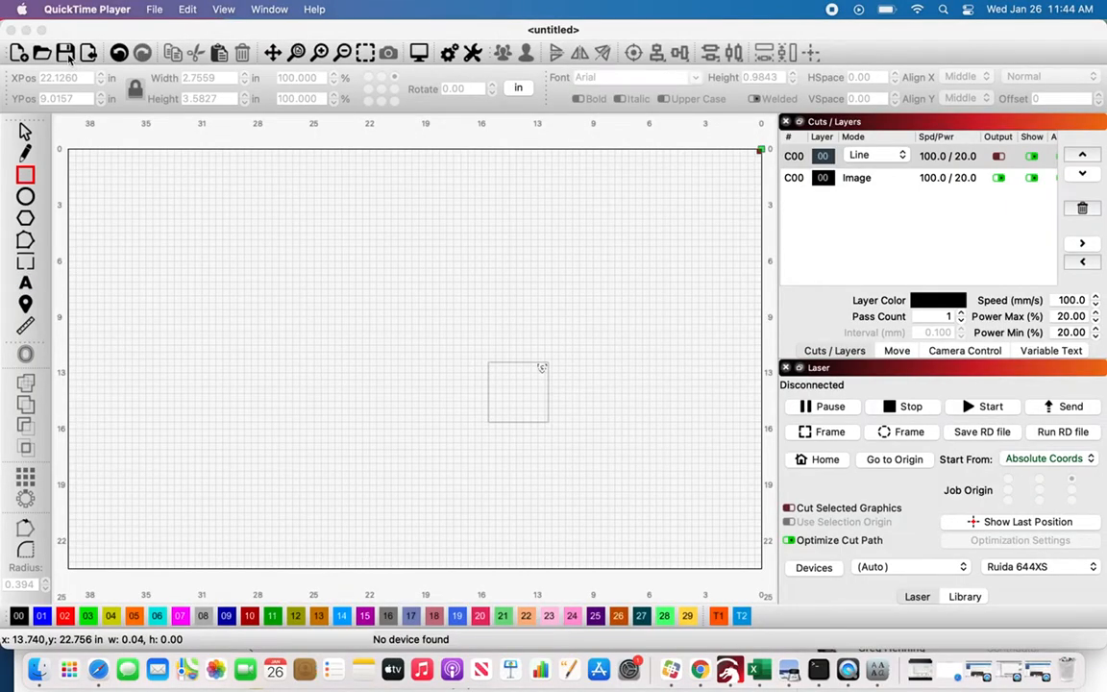
Save the project in Downloads as Academic_Honors_National_Choir_Award.
click(66, 54)
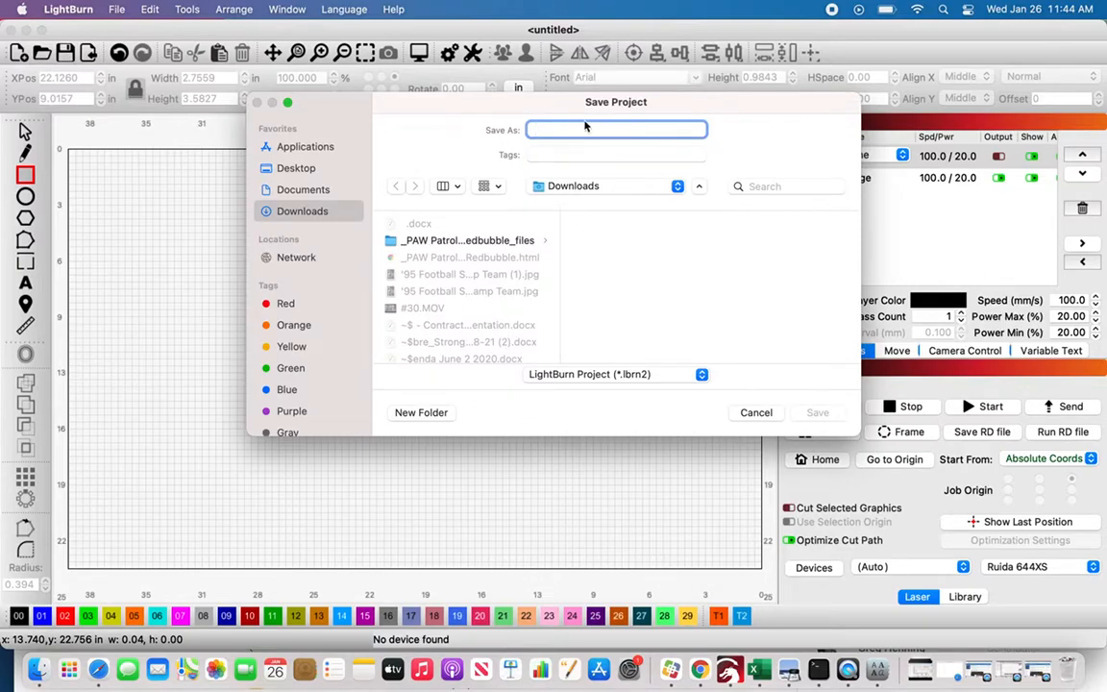
text(Academic_Honors_National)
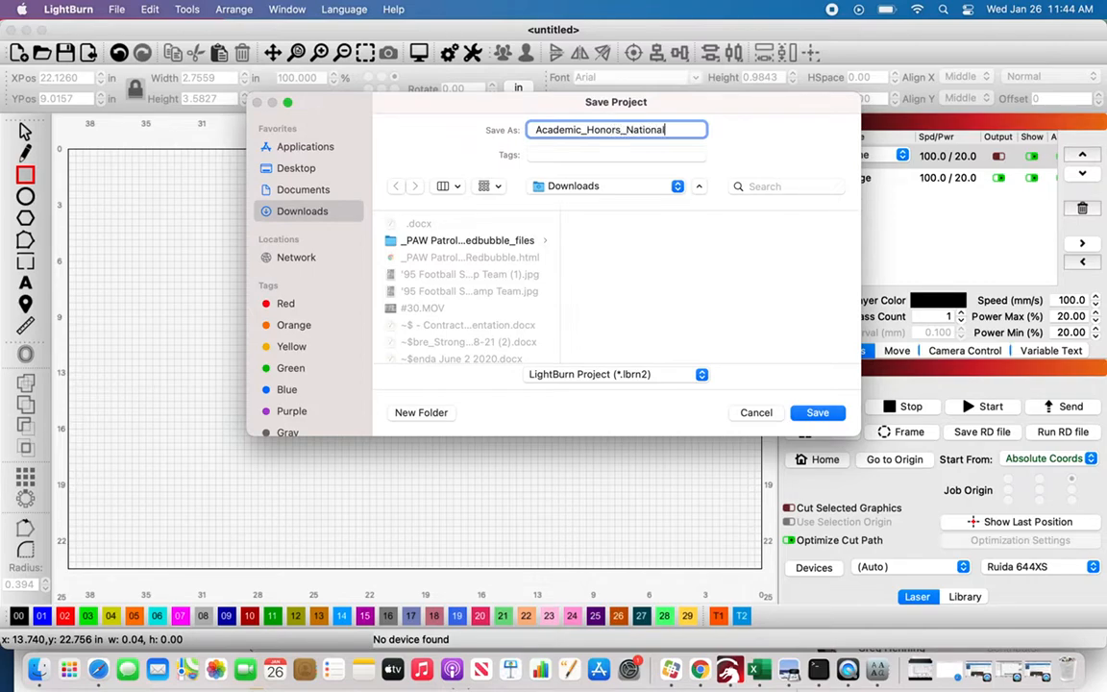
text(Choir_Award)
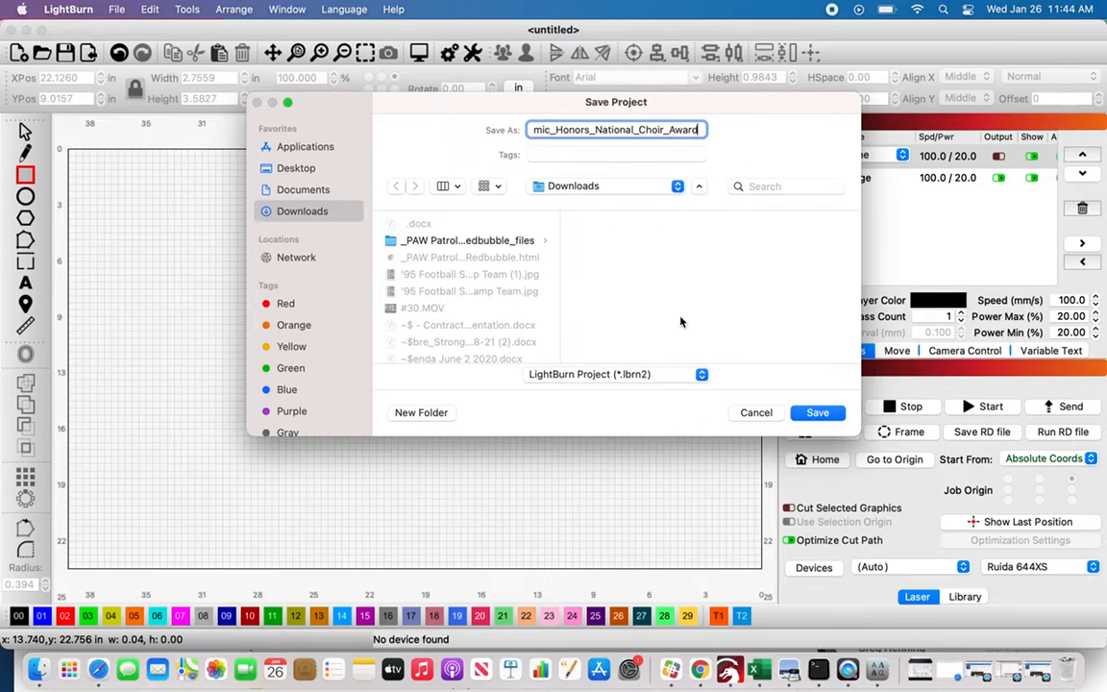
click(816, 413)
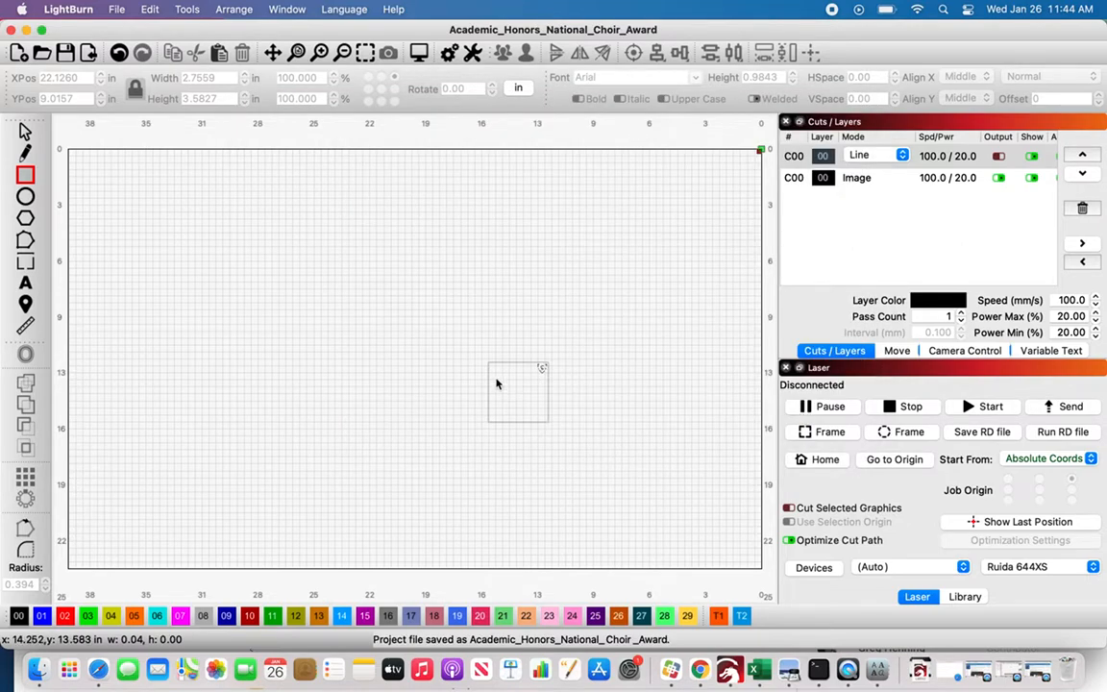
Quit LightBurn and relaunch it so the newly installed fonts load.
key(super+Tab)
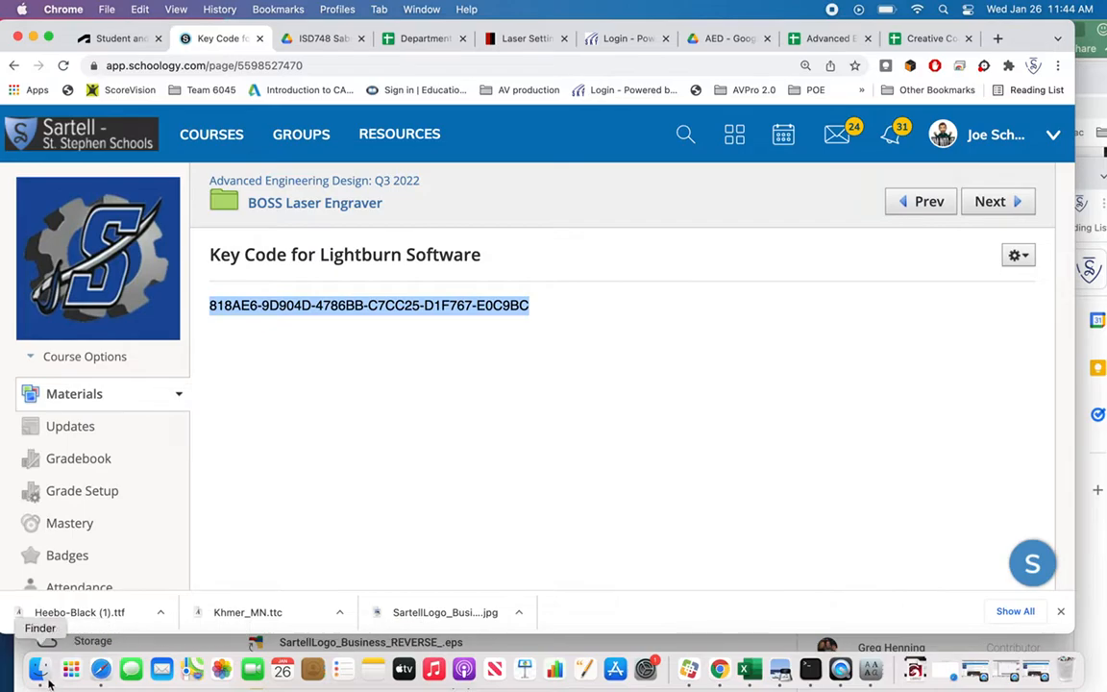
click(77, 671)
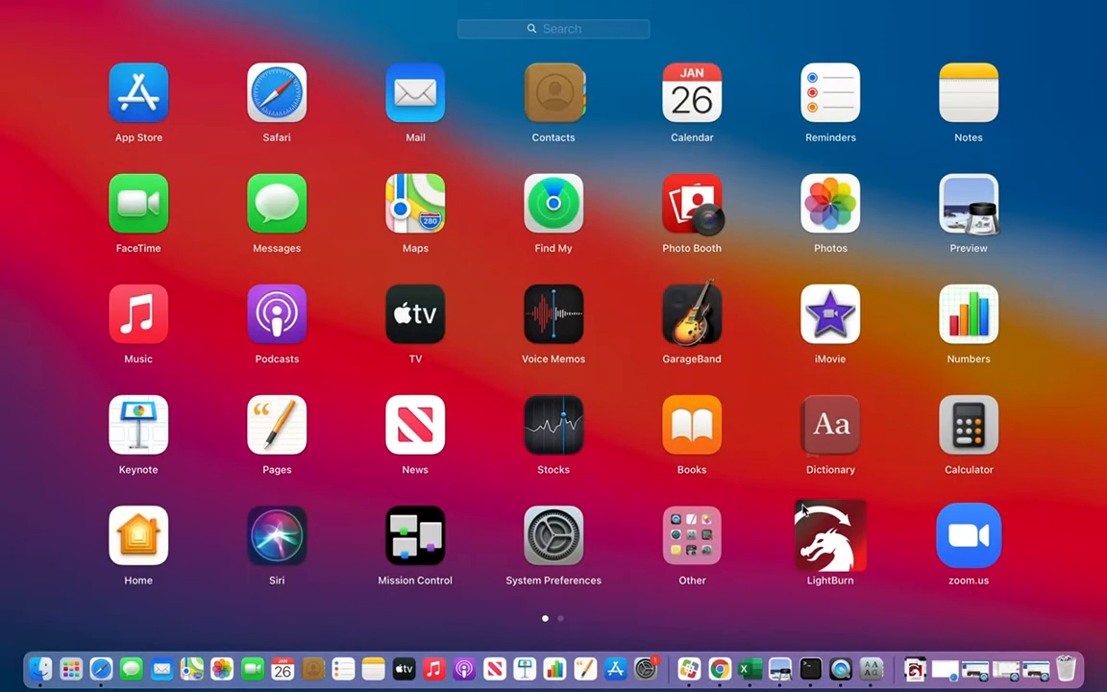
click(820, 537)
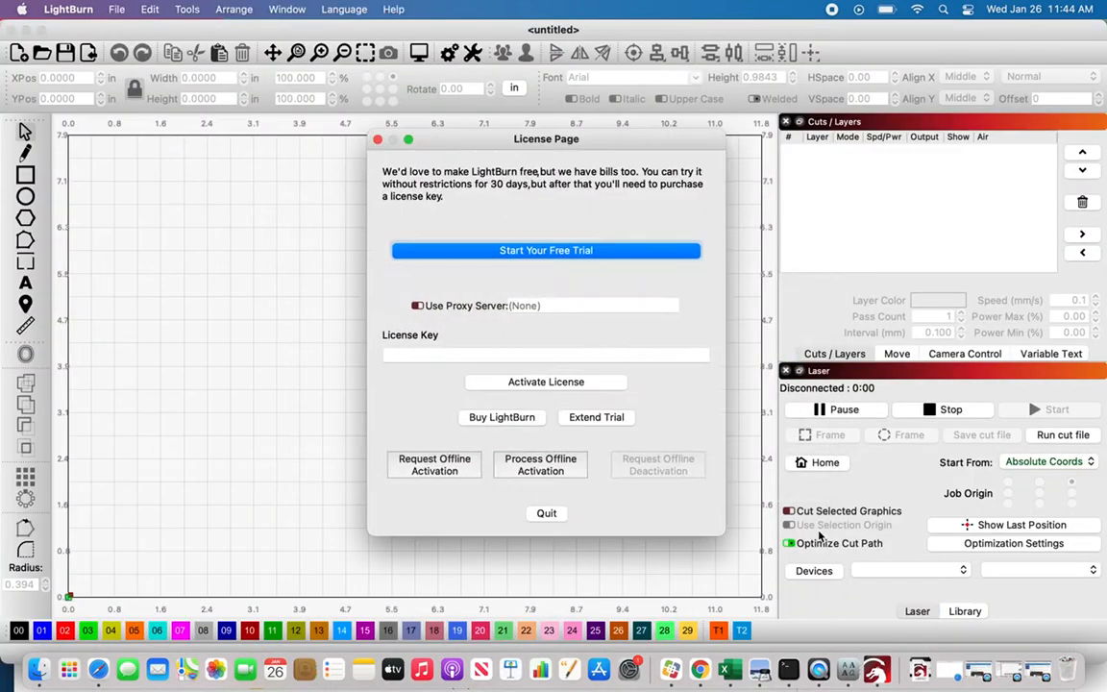
Copy the LightBurn licence key from the Schoology page in Chrome for the empty licence field.
click(517, 354)
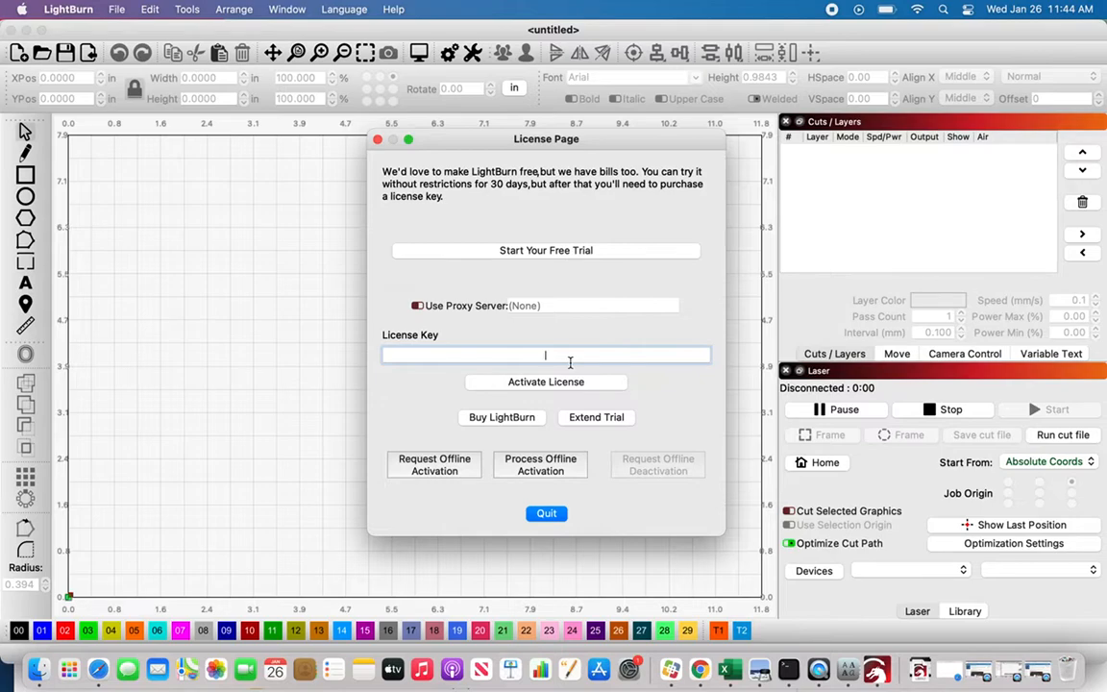
key(Tab)
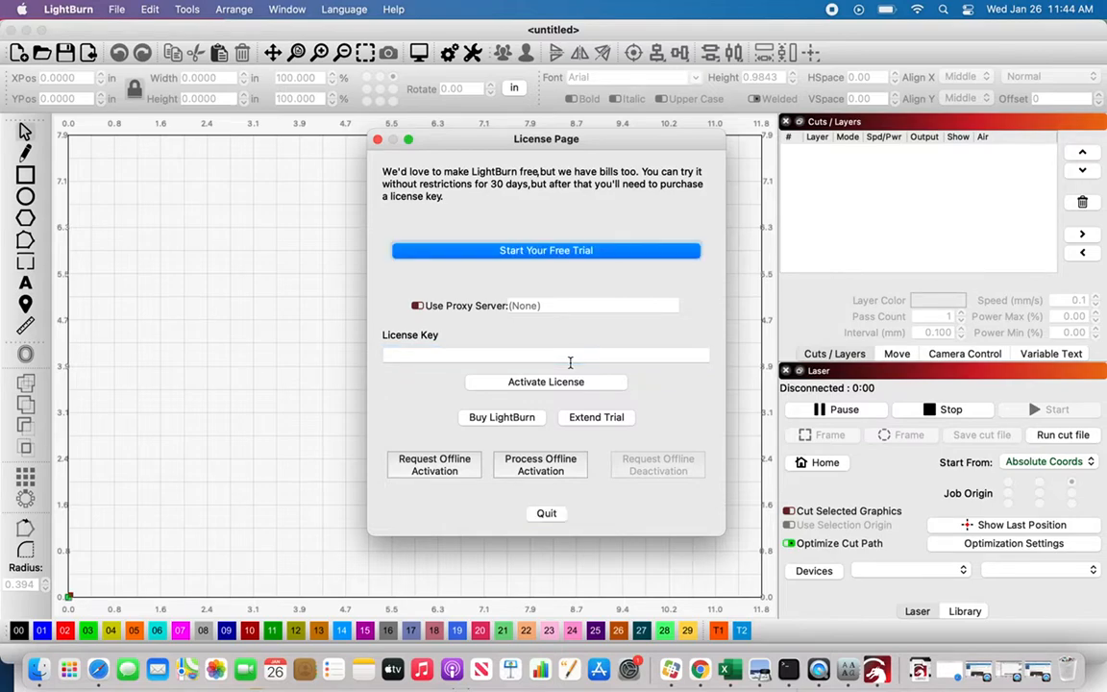
click(559, 357)
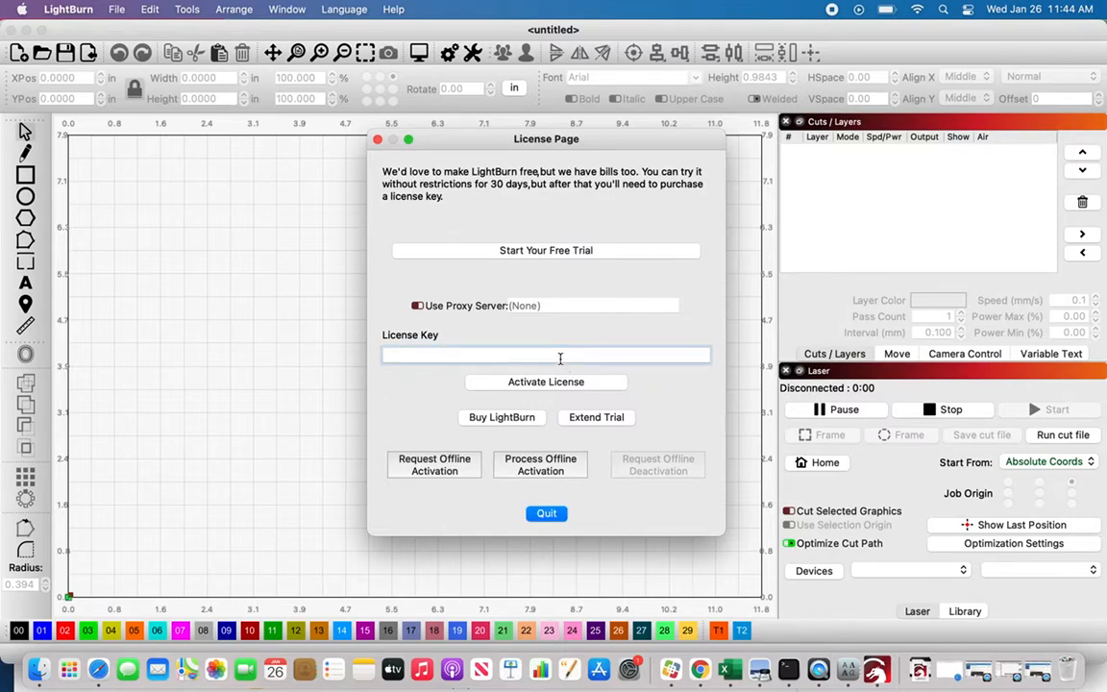
click(701, 670)
drag(535, 310, 202, 306)
key(super+c)
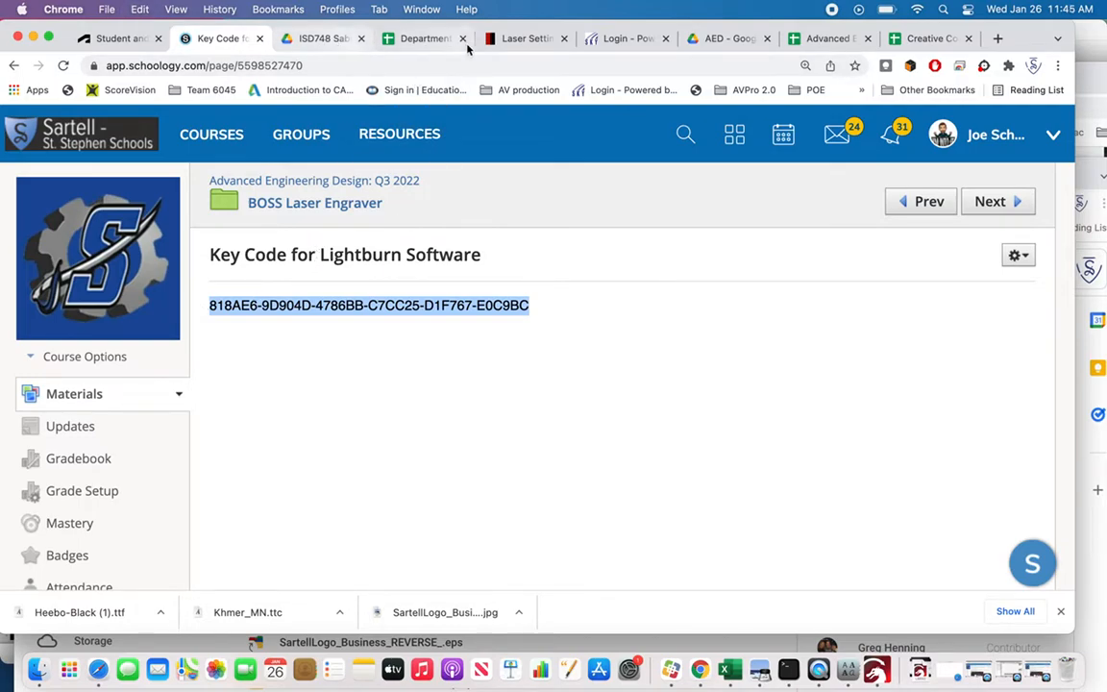
Paste the licence key into LightBurn's License Page, activate the license and dismiss the confirmation.
click(876, 670)
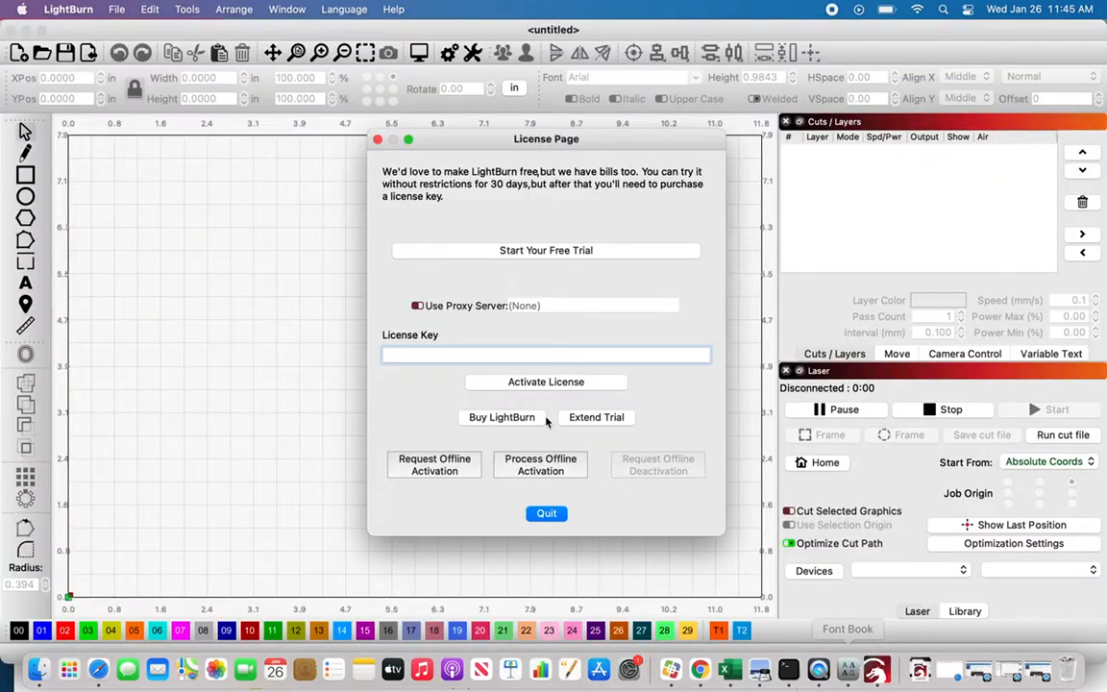
key(super+v)
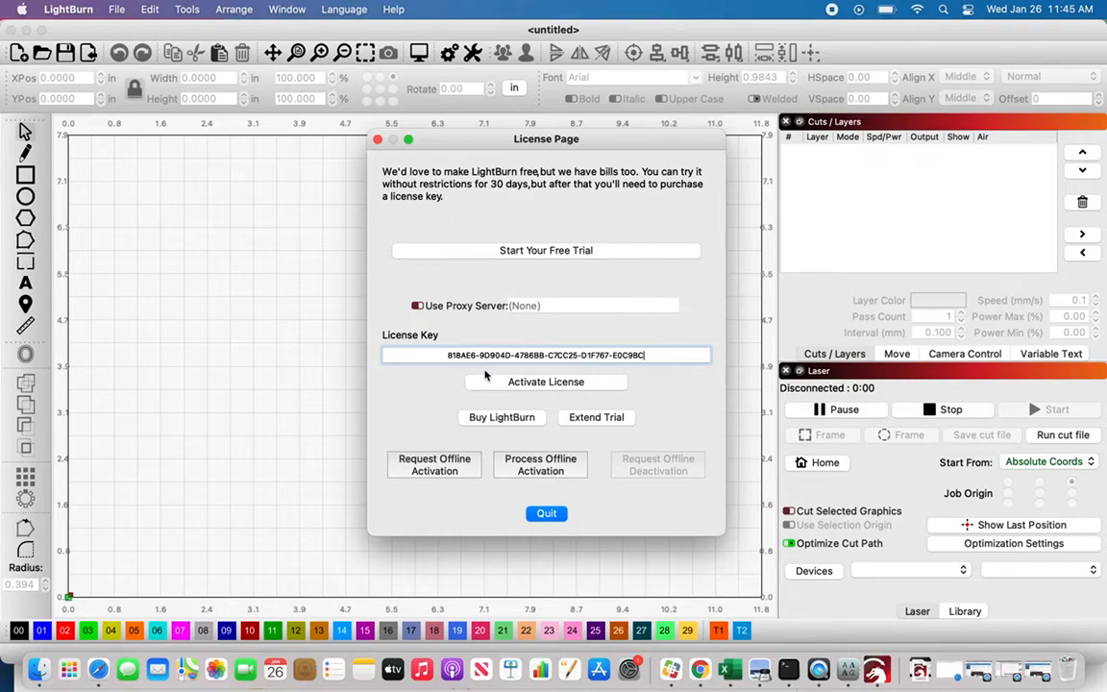
click(517, 384)
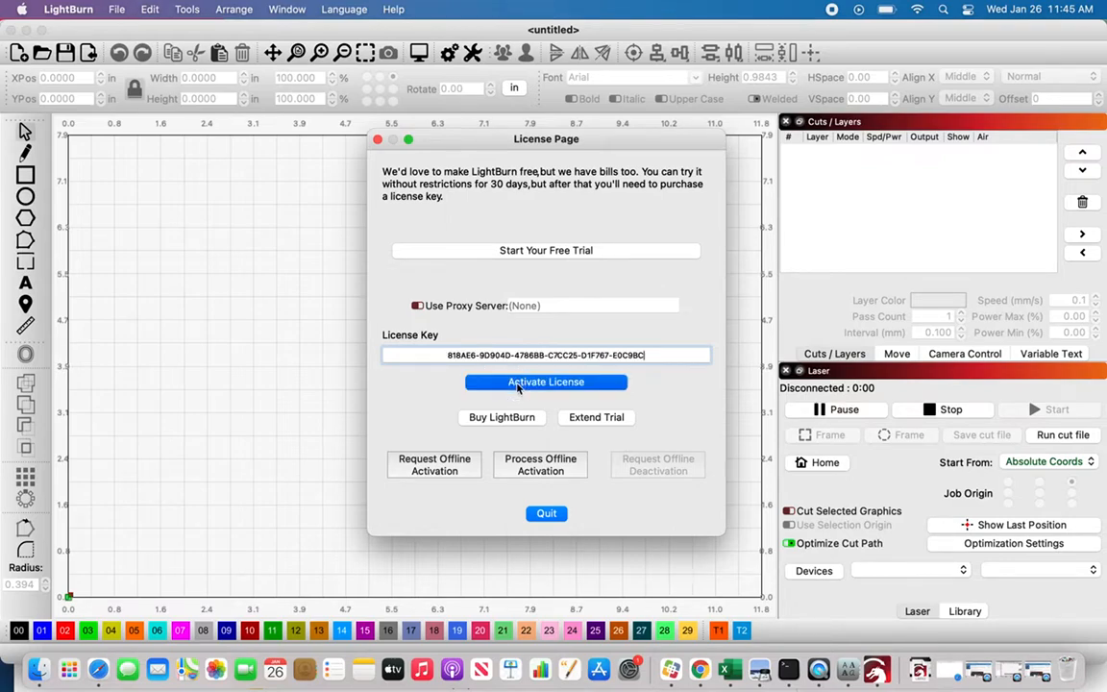
click(517, 382)
click(651, 370)
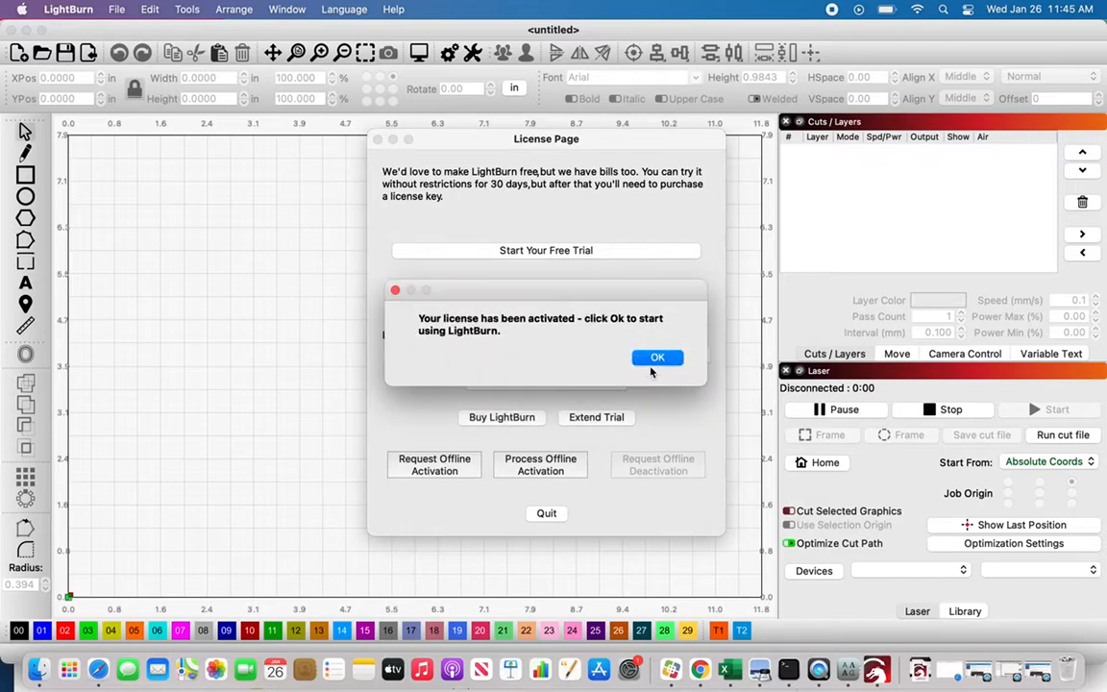
click(650, 357)
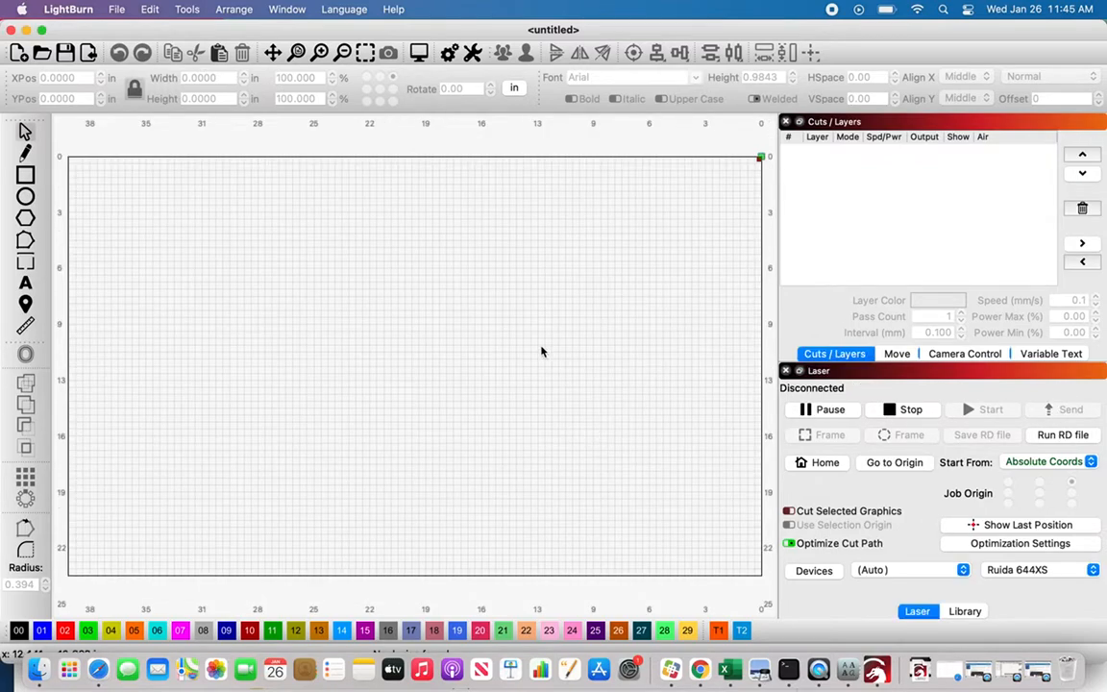
Reopen the recent project Academic_Honors_National_Choir_Award.lbrn2.
click(113, 10)
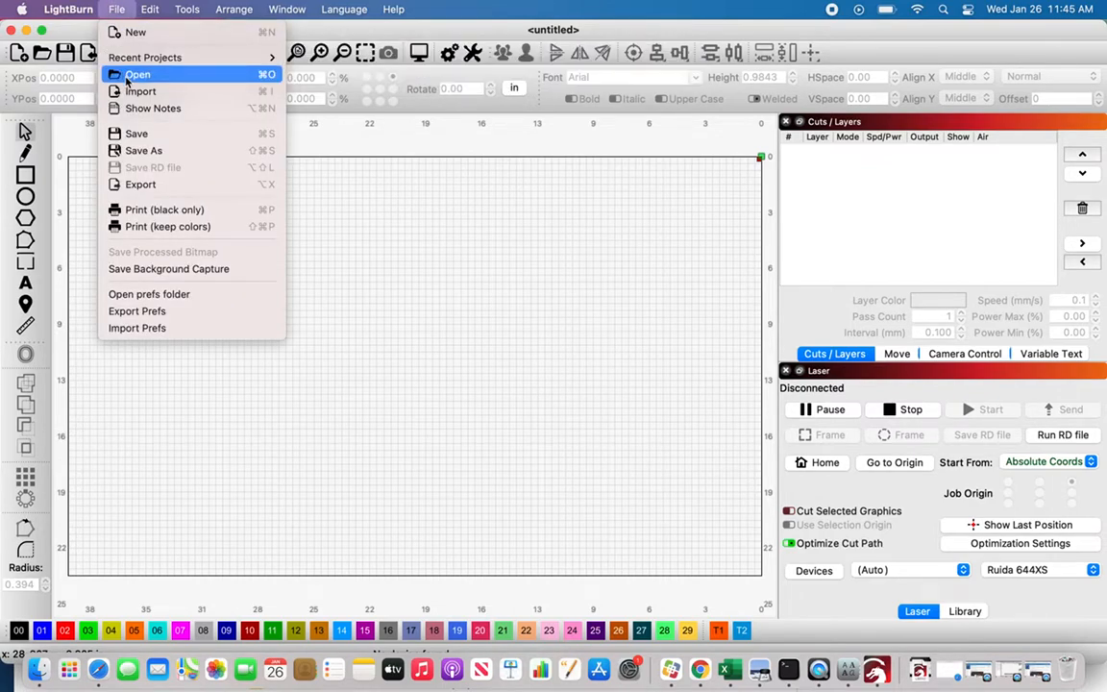
mouse_move(116, 58)
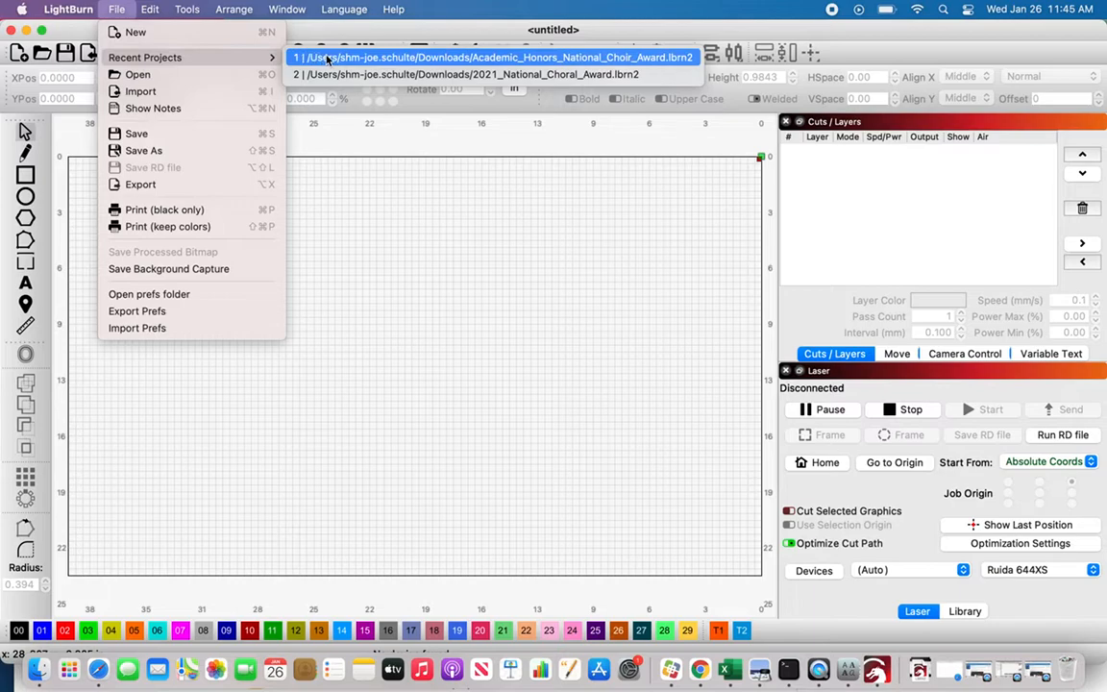
click(327, 59)
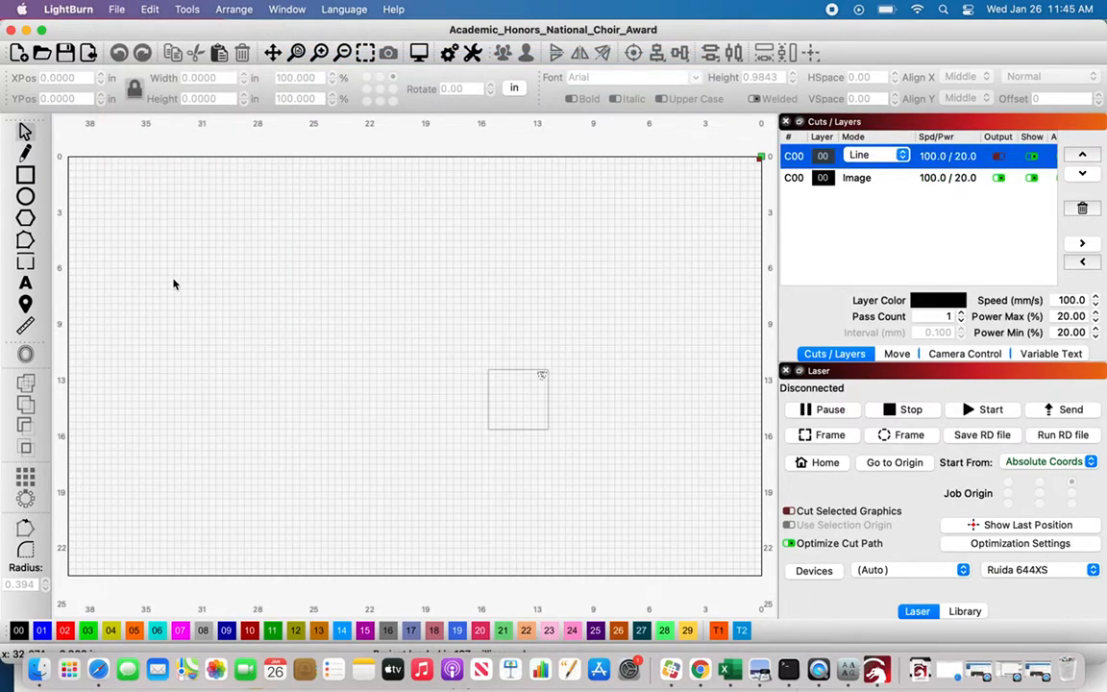
Start a text object inside the square plate outline and choose the Khmer MN font for it.
click(25, 284)
click(507, 401)
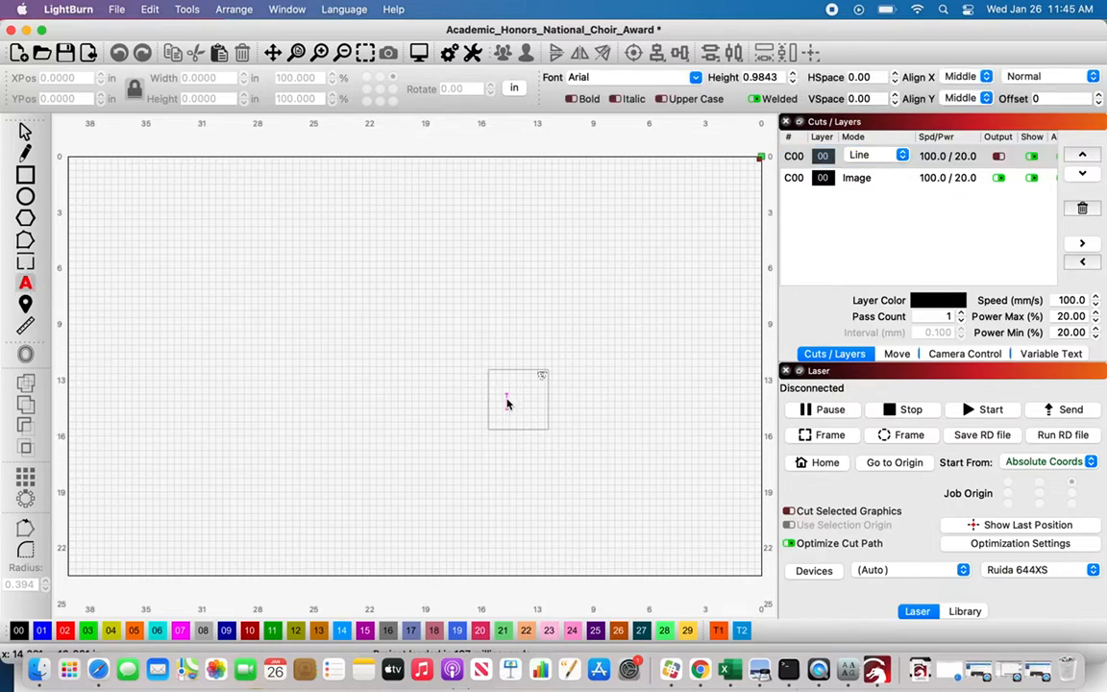
click(627, 77)
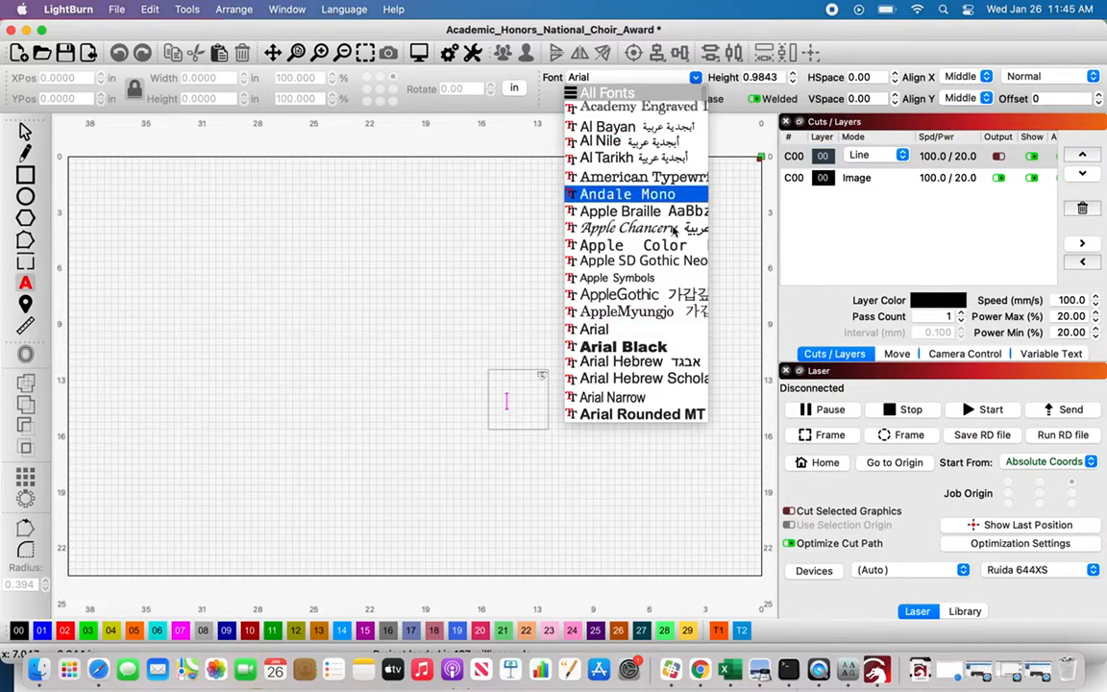
scroll(676, 229, down, 5)
scroll(676, 229, down, 10)
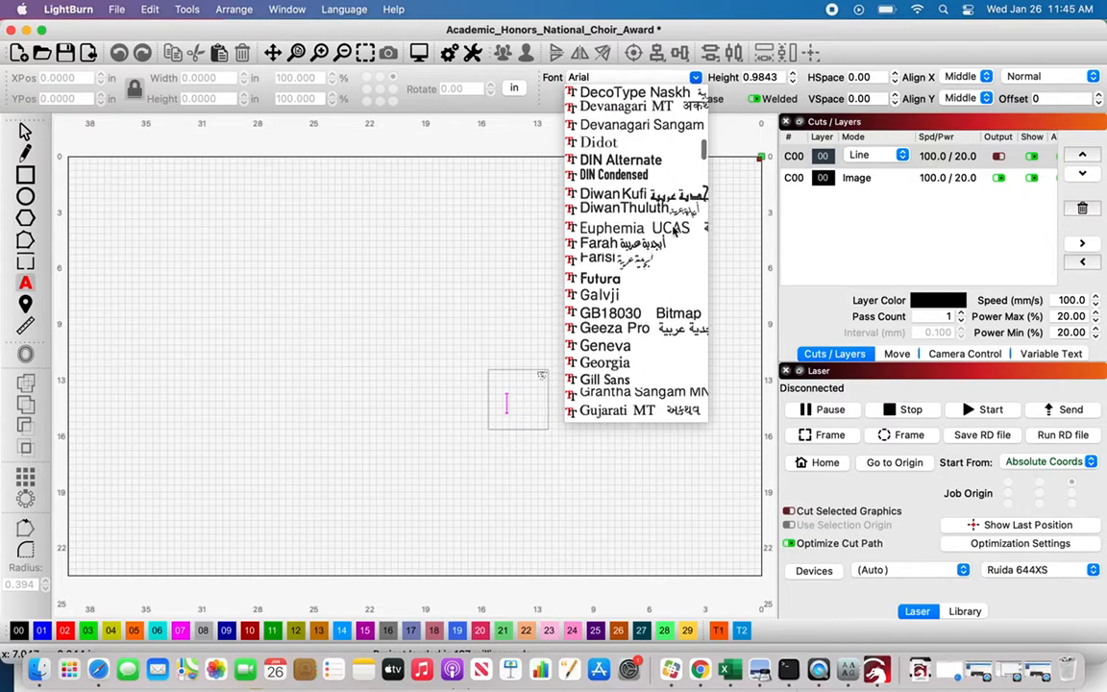
scroll(675, 231, down, 6)
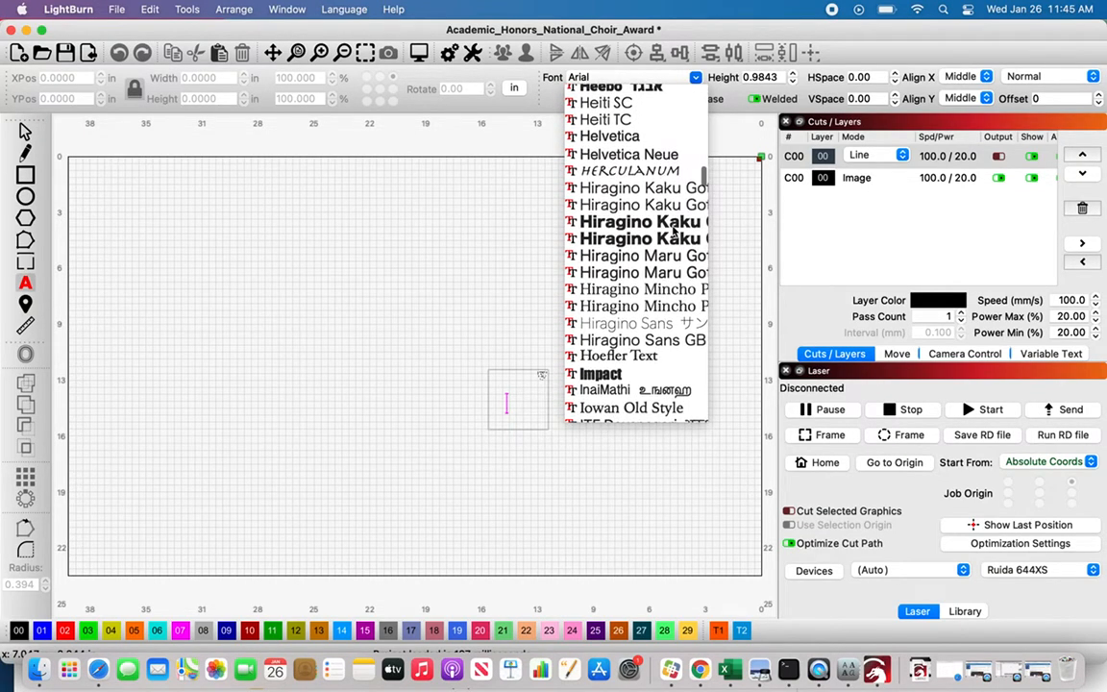
scroll(676, 231, up, 3)
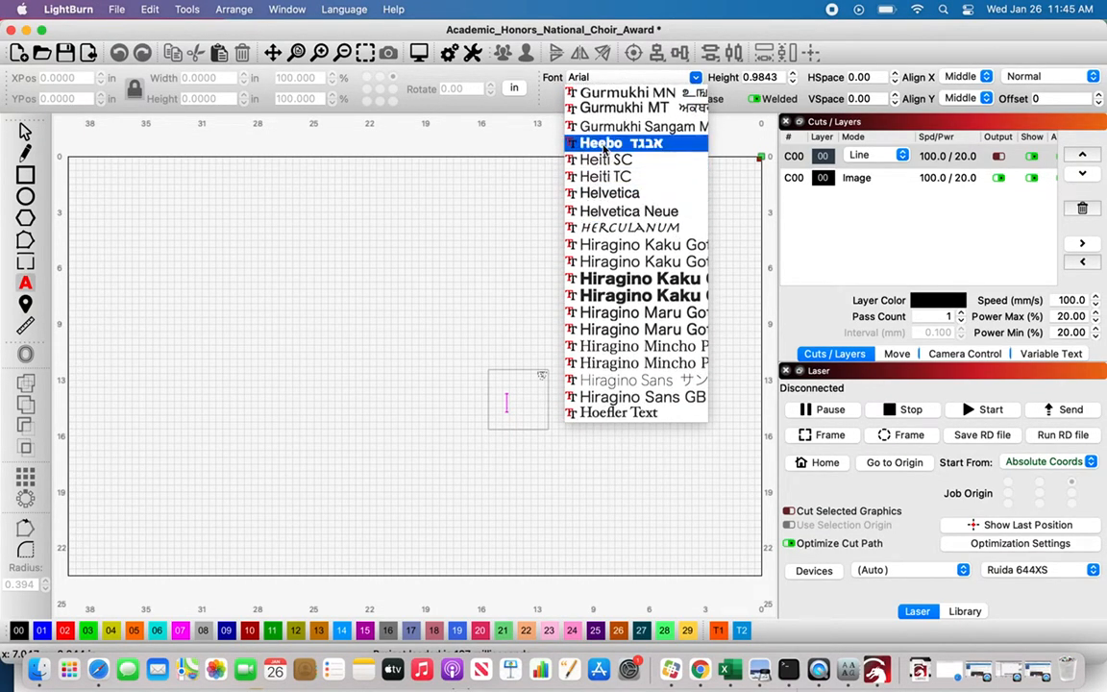
scroll(604, 147, down, 8)
scroll(604, 146, down, 6)
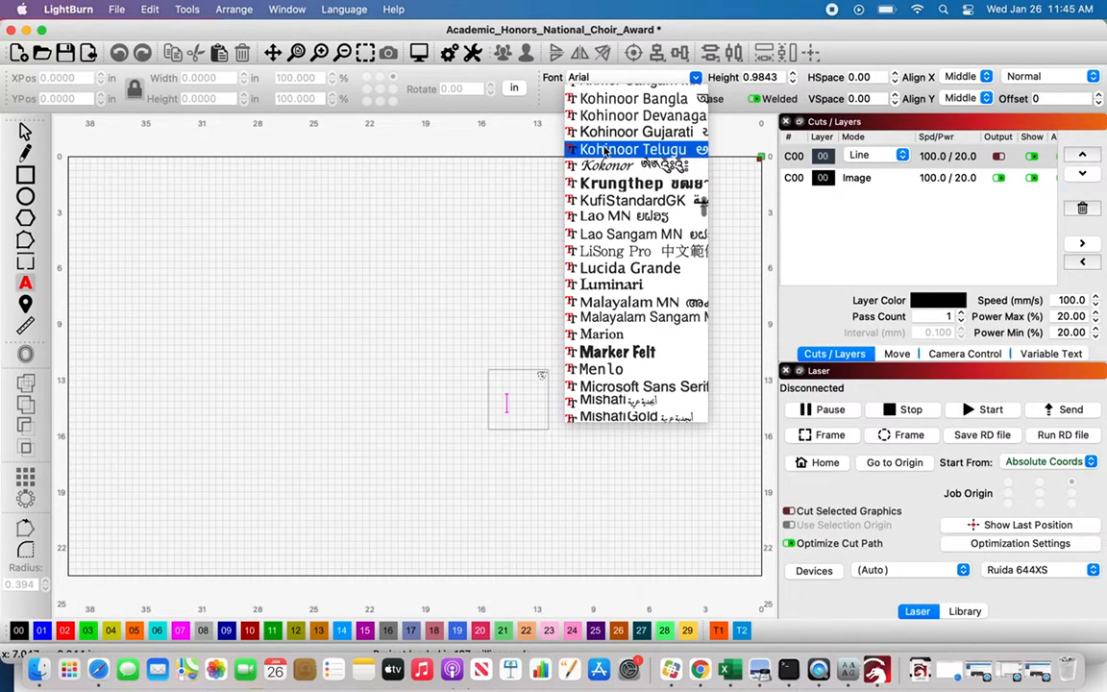
scroll(605, 149, down, 1)
scroll(604, 149, up, 5)
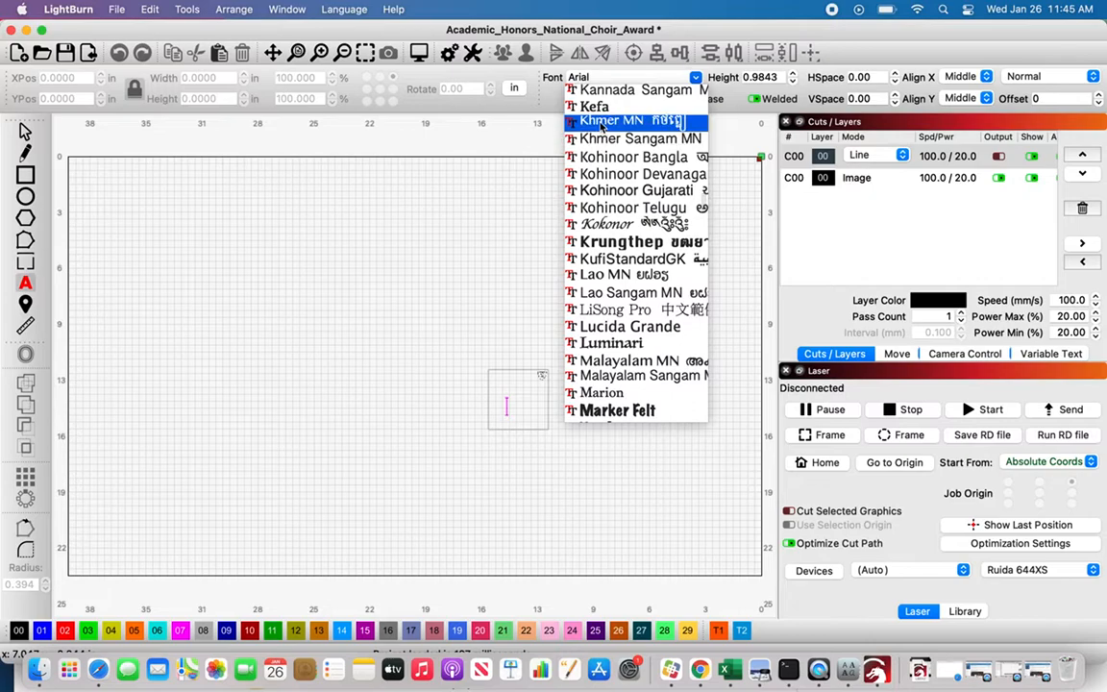
click(603, 121)
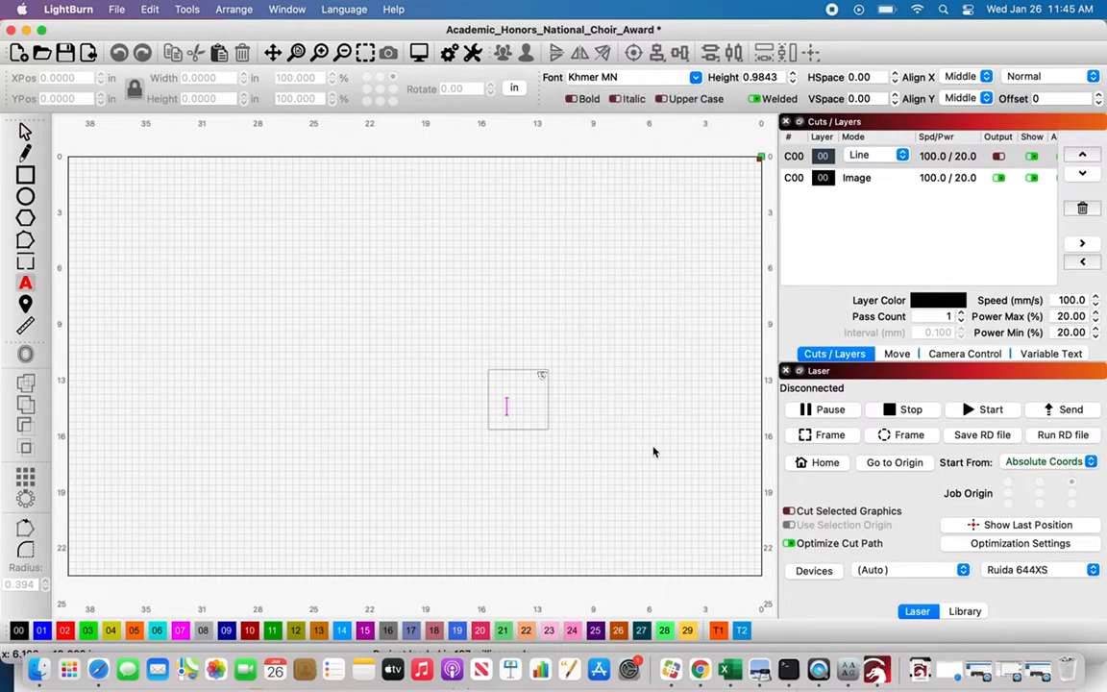
Enter the text "National Choral Award" starting near the middle of the plate.
scroll(484, 420, up, 5)
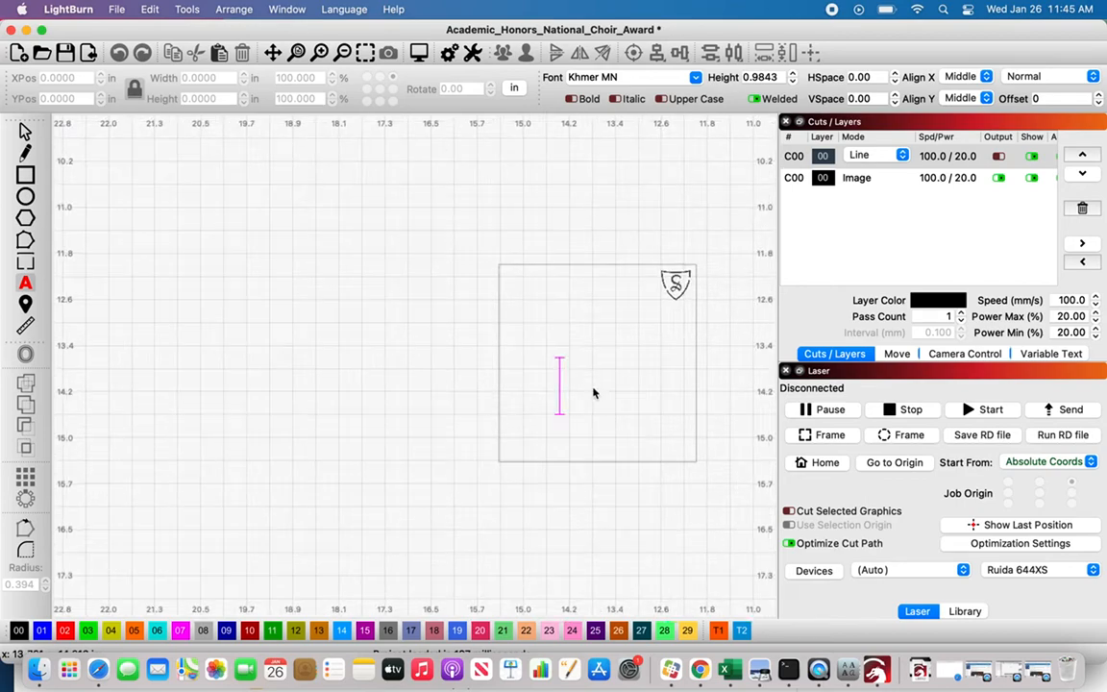
click(592, 388)
text(National)
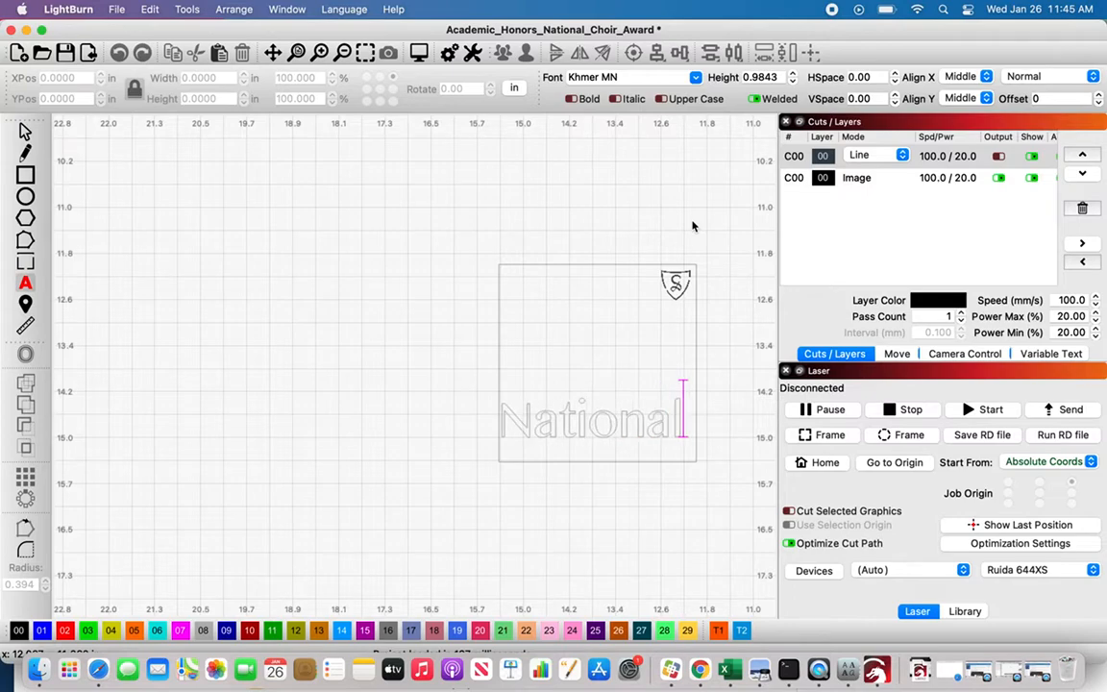
text( Choral)
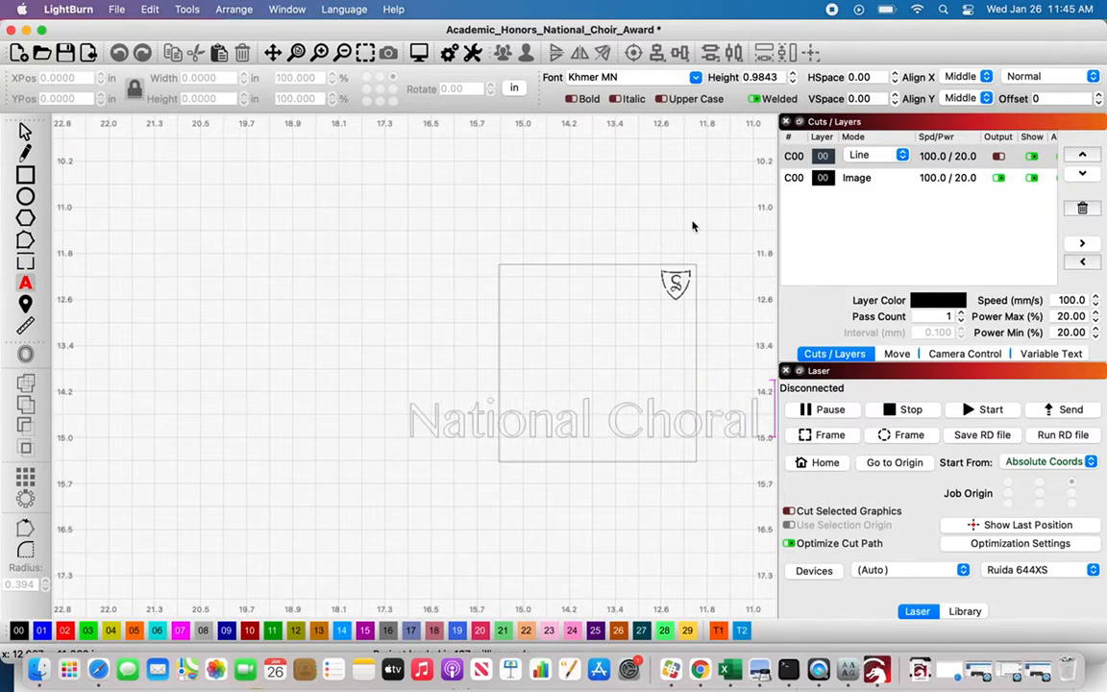
text( Awar)
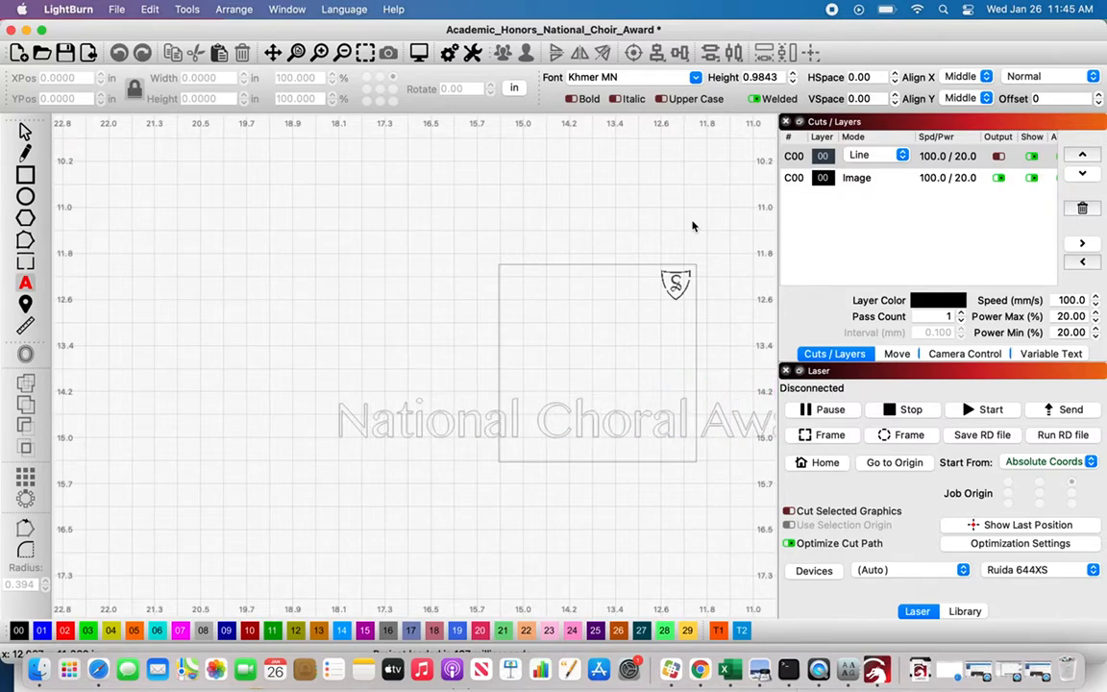
Reduce the award text's height to 0.2968 in and move the text up to just below the shield logo.
click(792, 83)
click(792, 83)
click(792, 82)
click(792, 83)
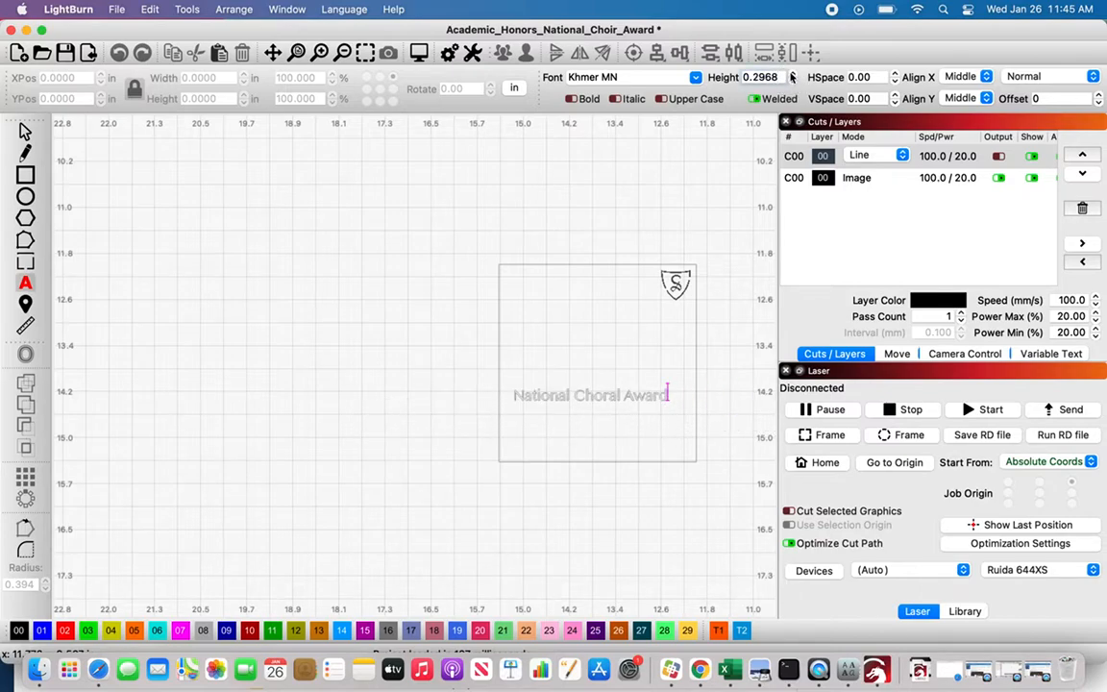
click(25, 130)
drag(578, 389, 591, 328)
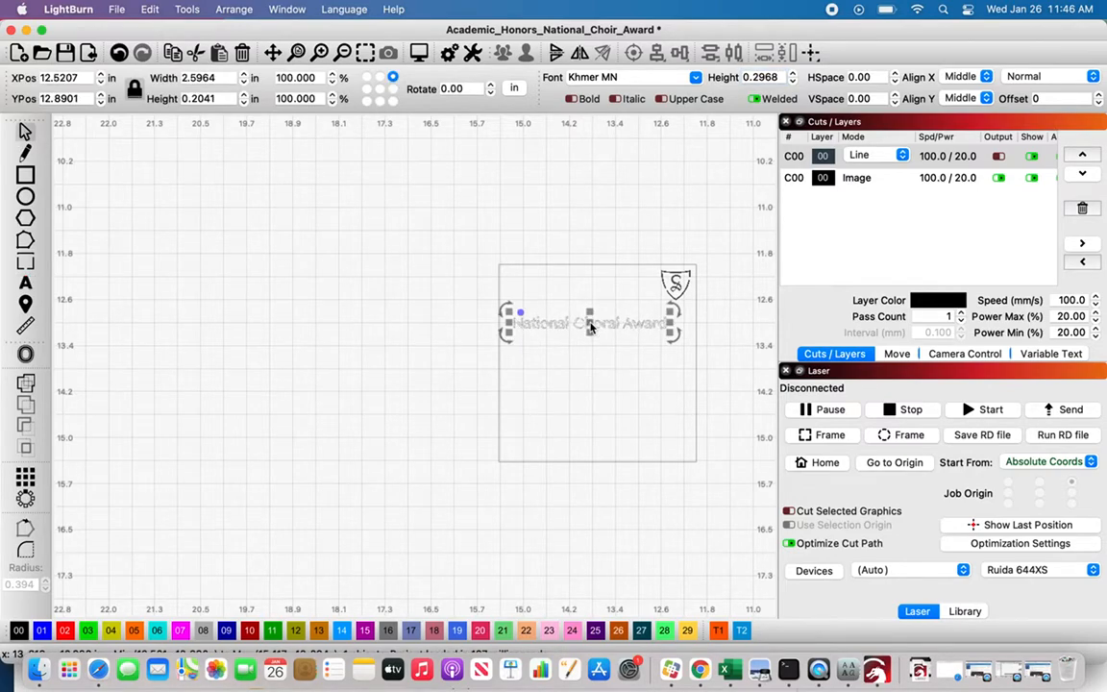
click(643, 330)
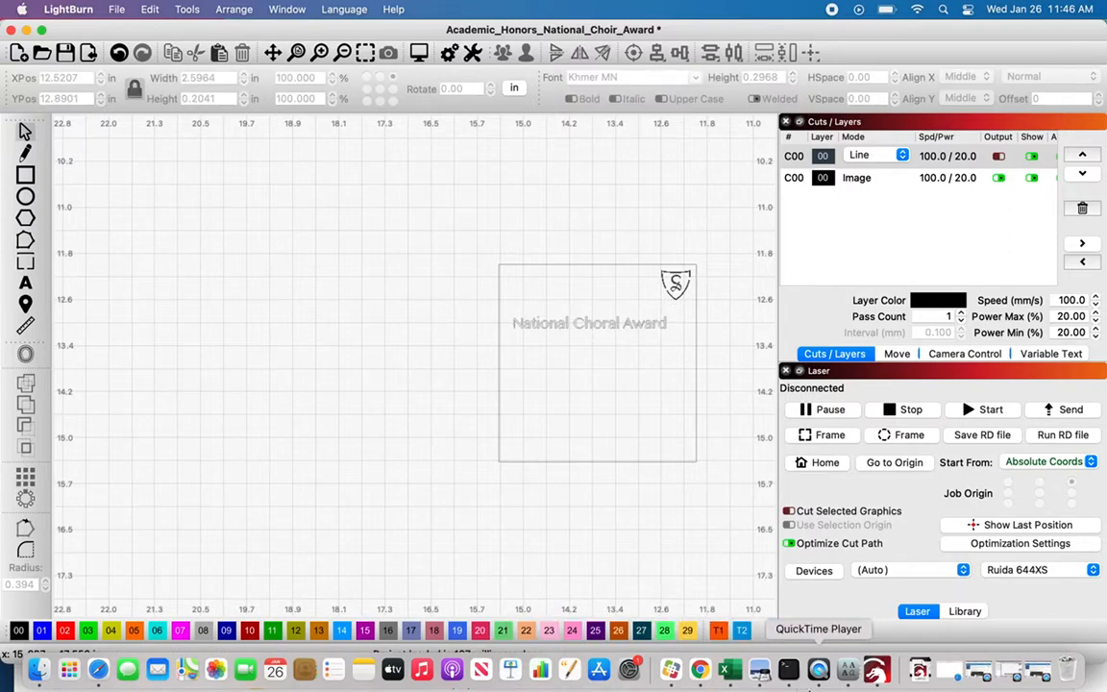
Switch to Chrome and review the Intro Project discussion in the BOSS Laser Engraver folder down to its attached links.
click(700, 670)
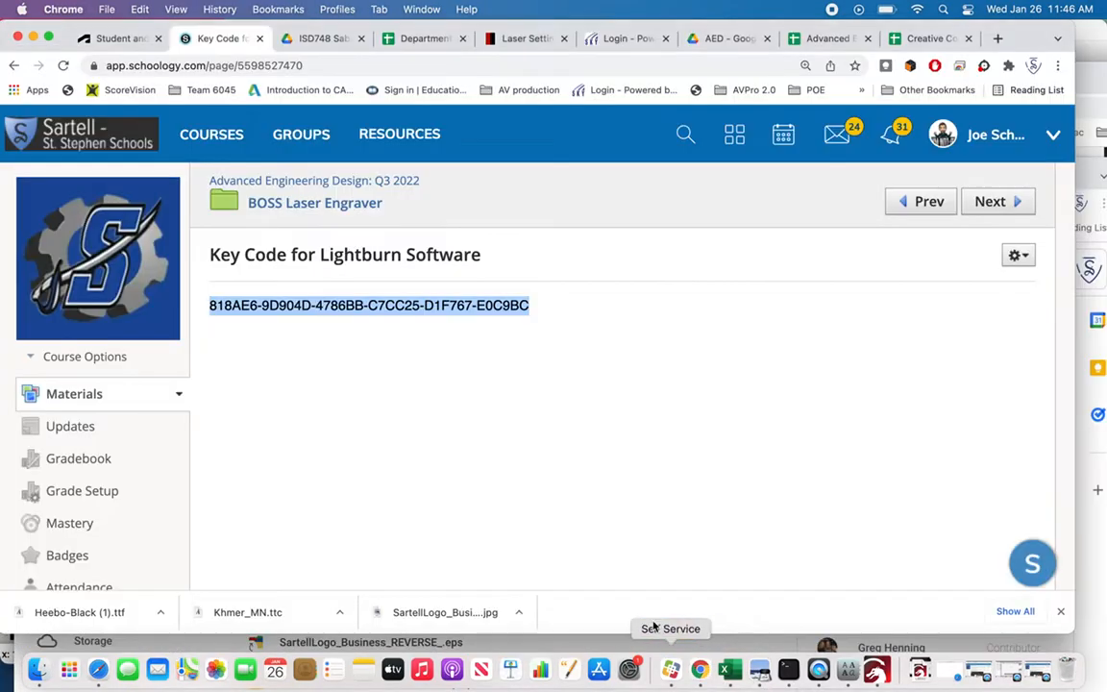
click(295, 205)
click(343, 371)
scroll(378, 477, down, 10)
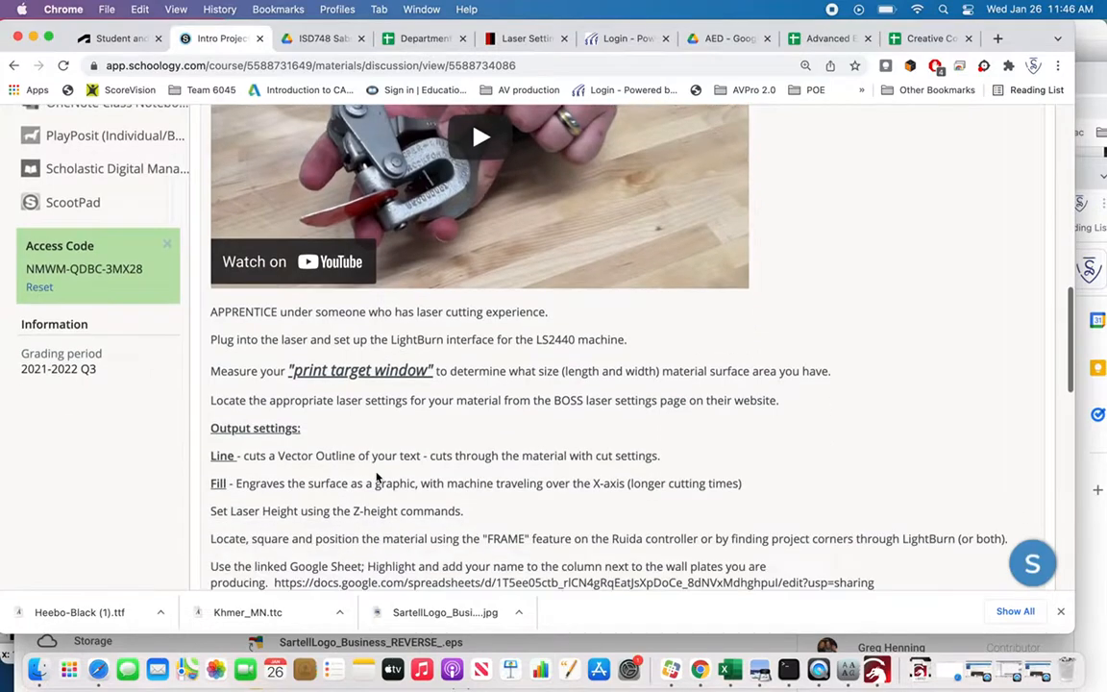
scroll(378, 478, down, 5)
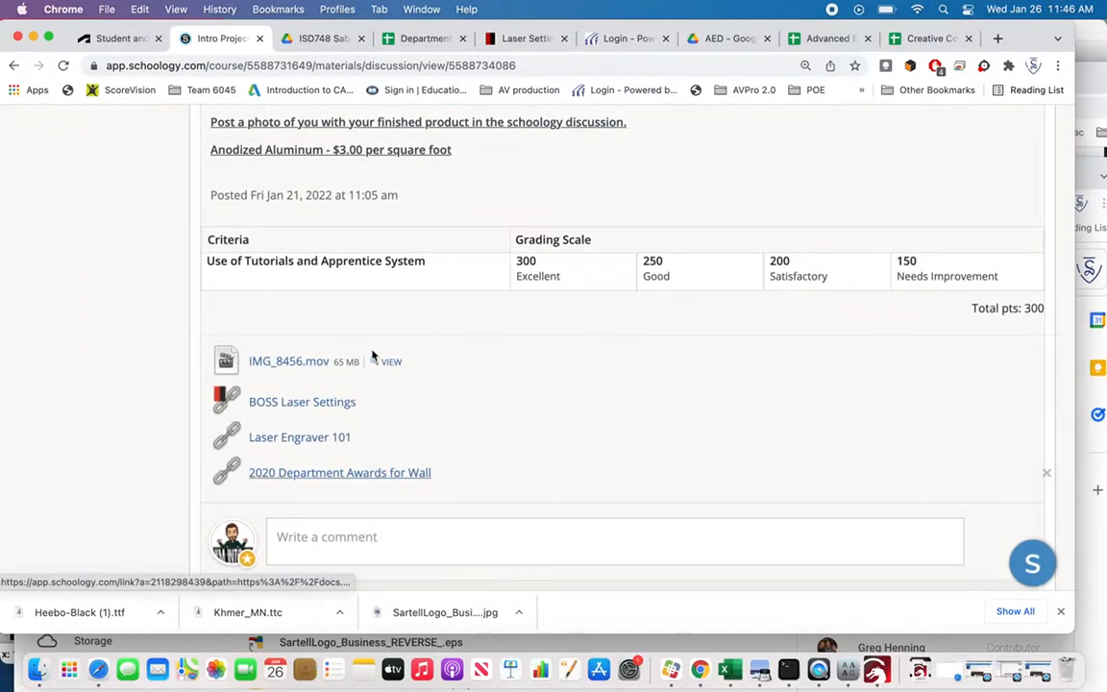
Examine the 2020 and 2021 sheets of the Department Awards Plaques spreadsheet for awards and assigned plate creators.
click(380, 38)
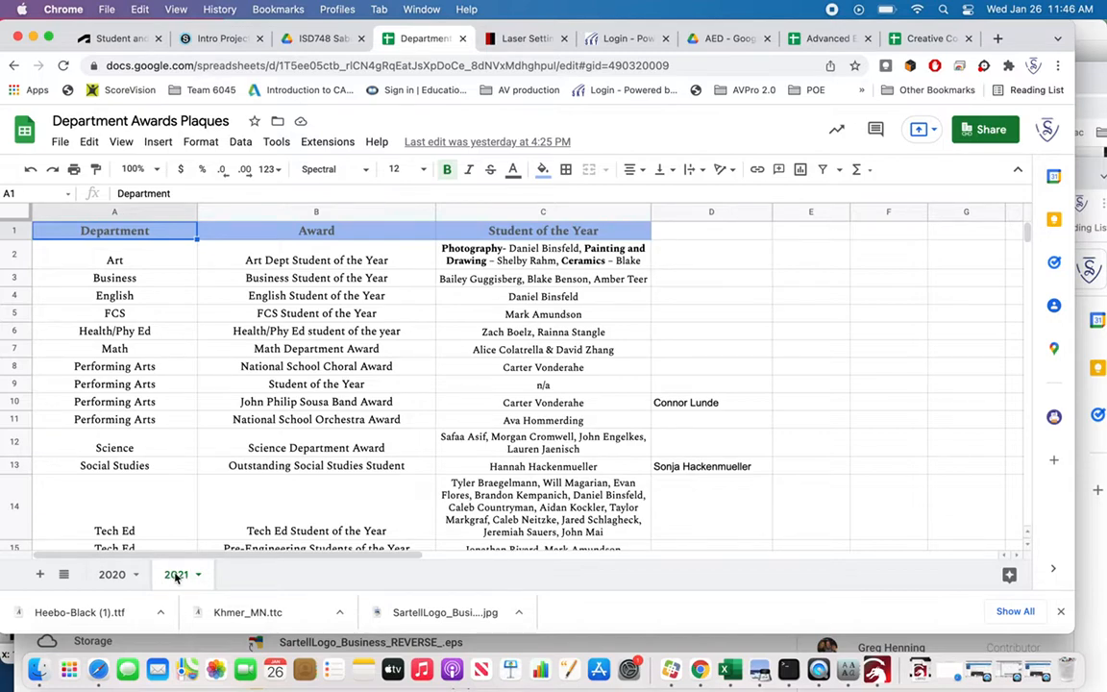
click(112, 574)
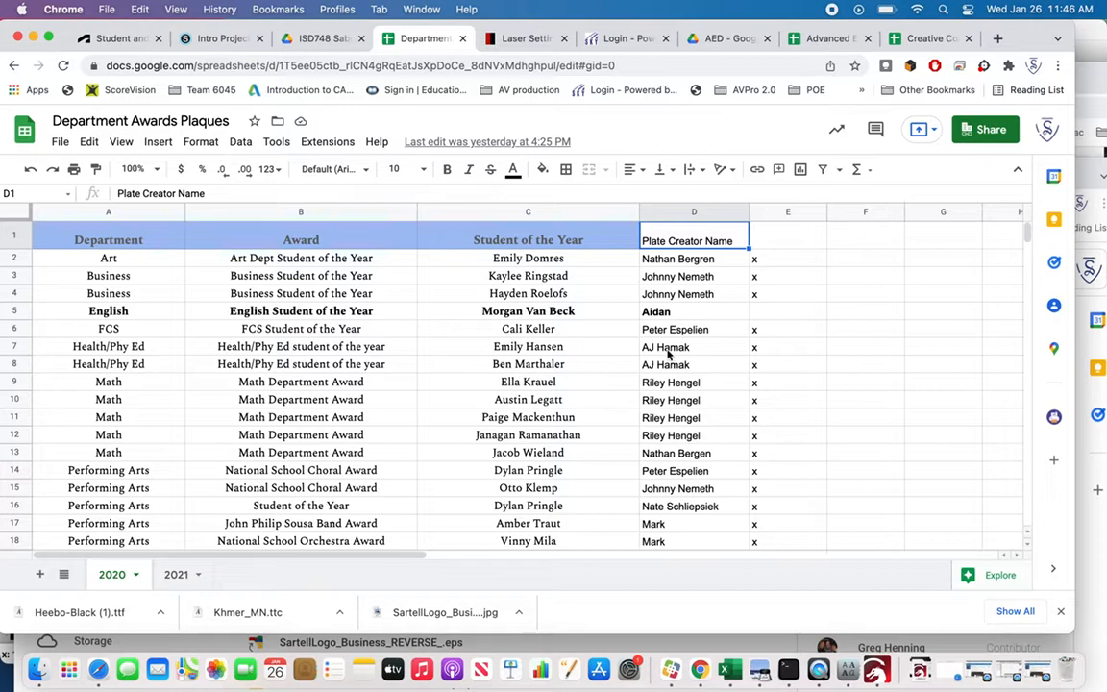
click(181, 575)
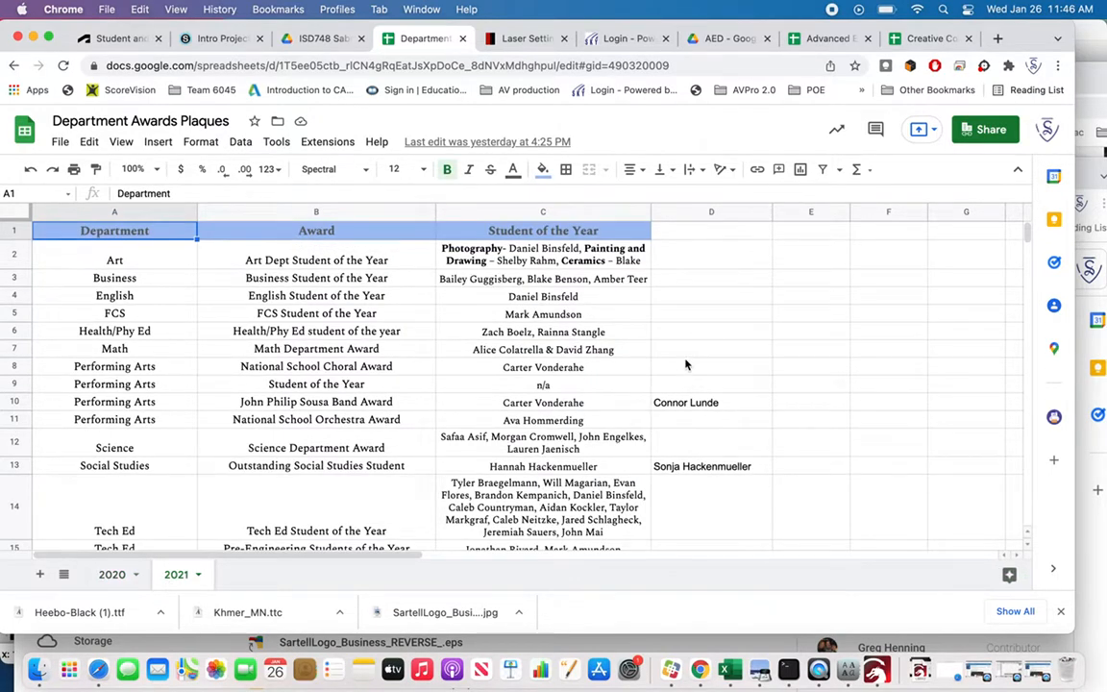
scroll(434, 332, down, 5)
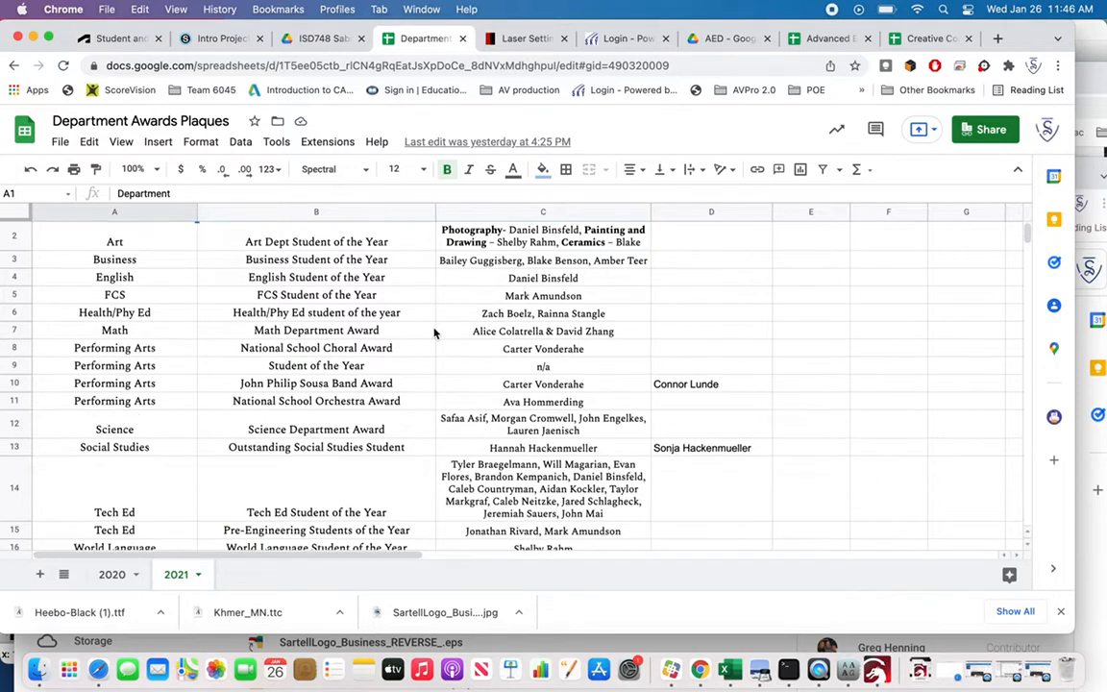
scroll(433, 333, down, 5)
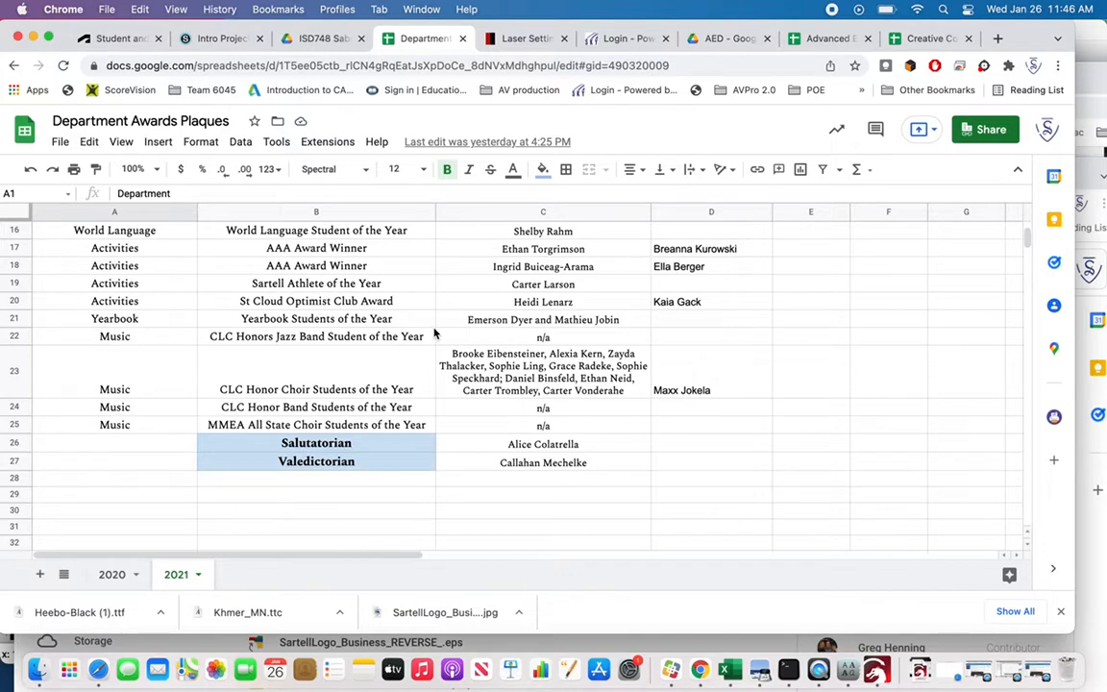
click(328, 430)
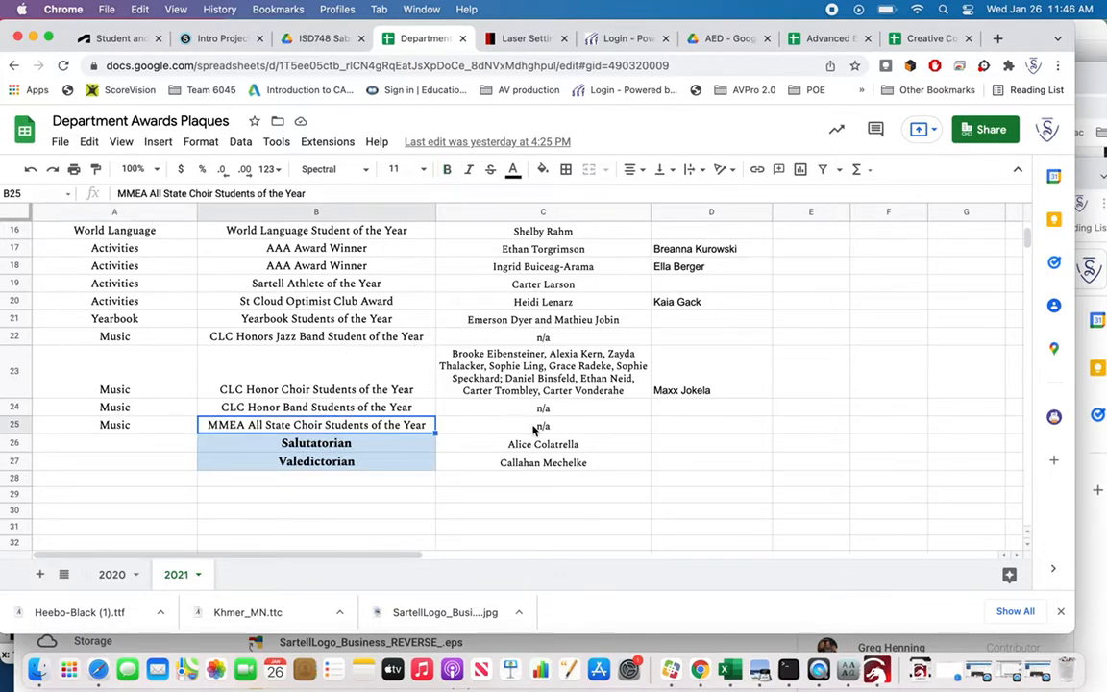
scroll(534, 430, up, 1)
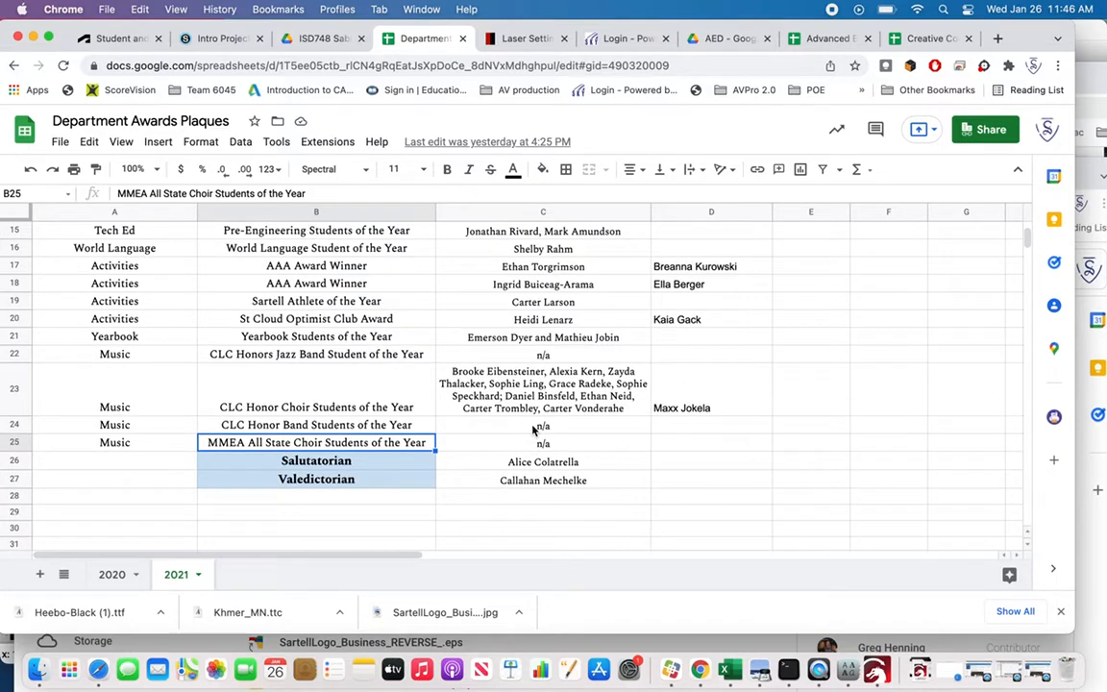
scroll(533, 430, up, 1)
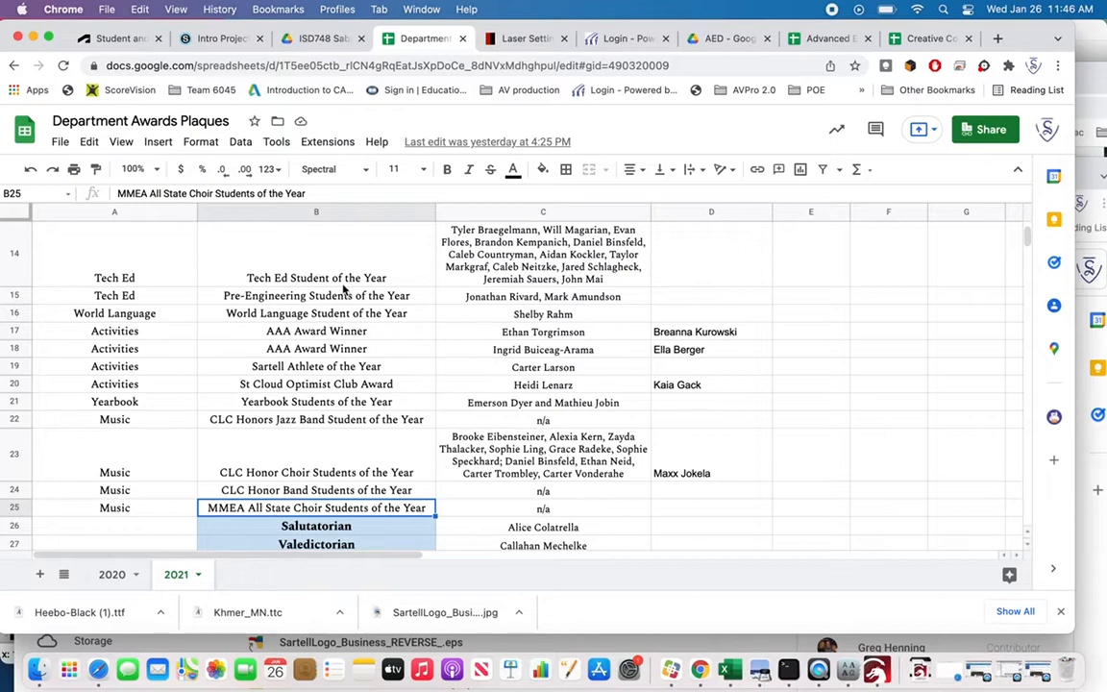
Claim the 2021 Tech Ed Student of the Year plate by entering the creator's surname in cell D14.
click(338, 278)
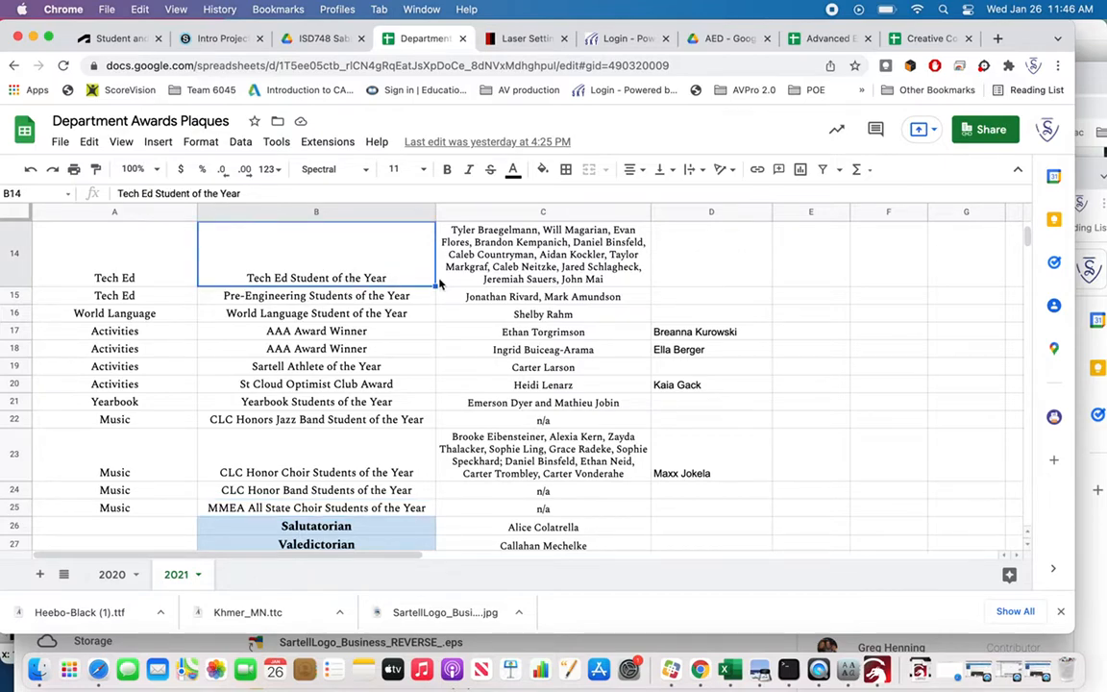
double_click(672, 253)
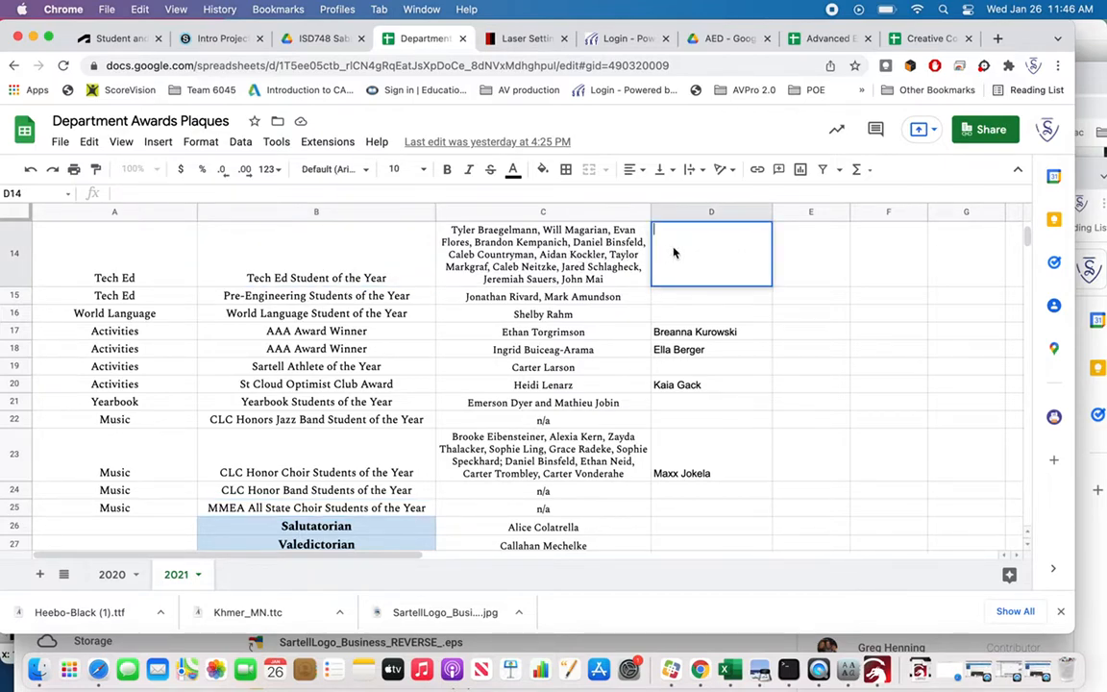
text(Schulte)
key(Tab)
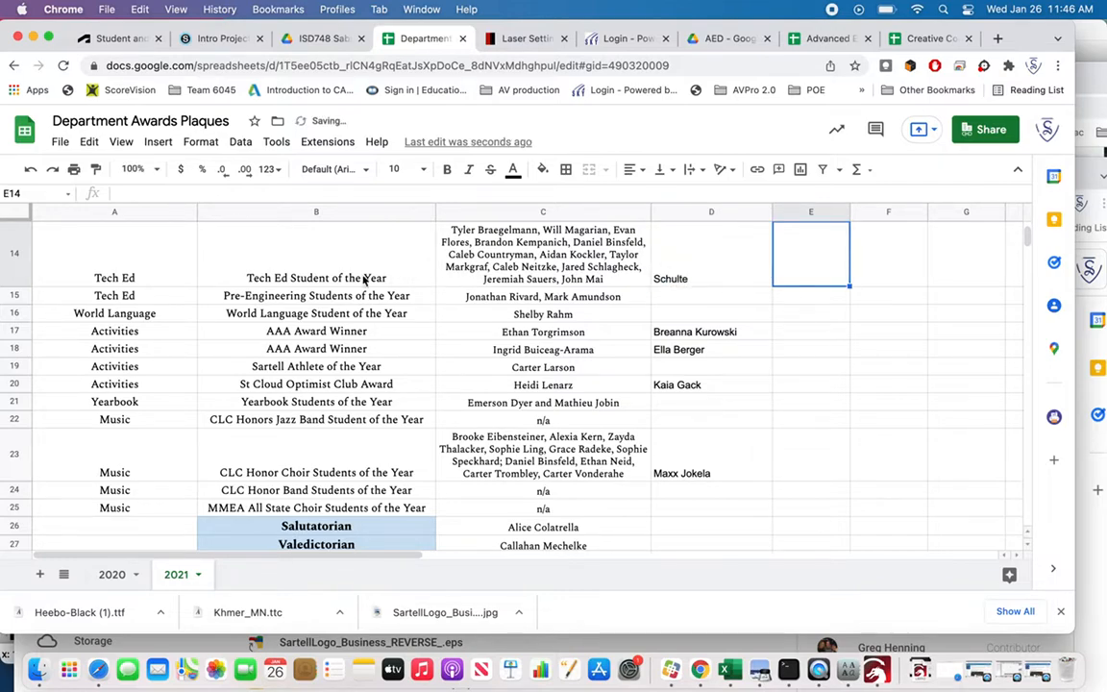
Copy the Tech Ed Student of the Year award title from cell B14 and switch to LightBurn.
click(359, 279)
key(super+c)
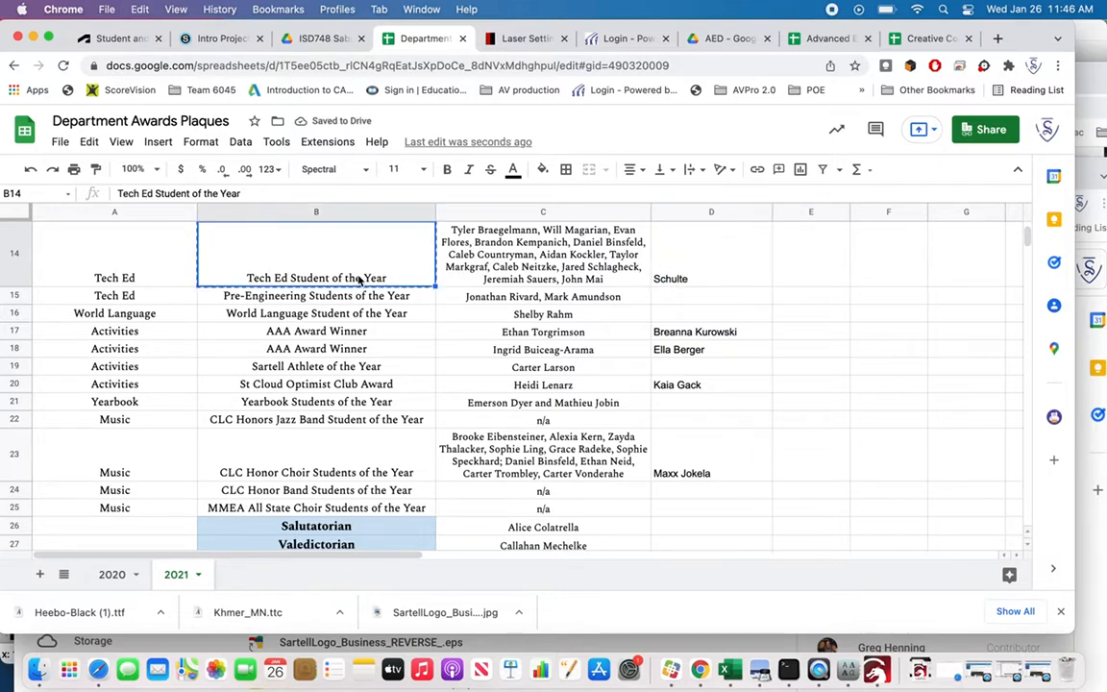
click(877, 670)
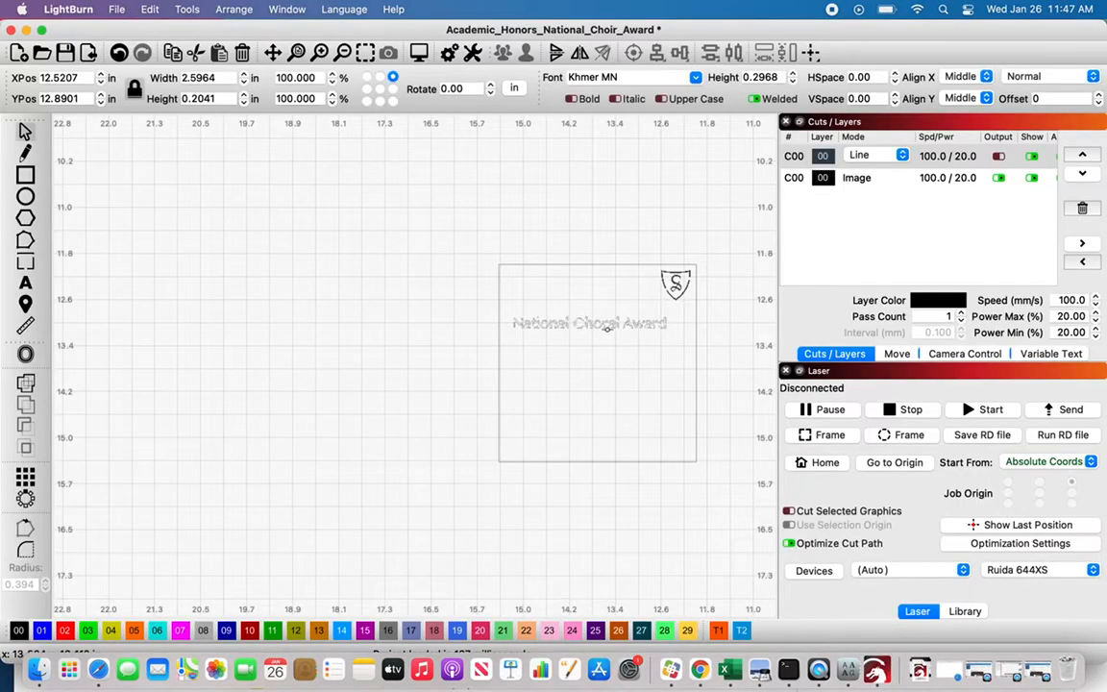
Replace the whole National Choral Award text on the plate with the copied title "Tech Ed Student of the Year".
key(super+t)
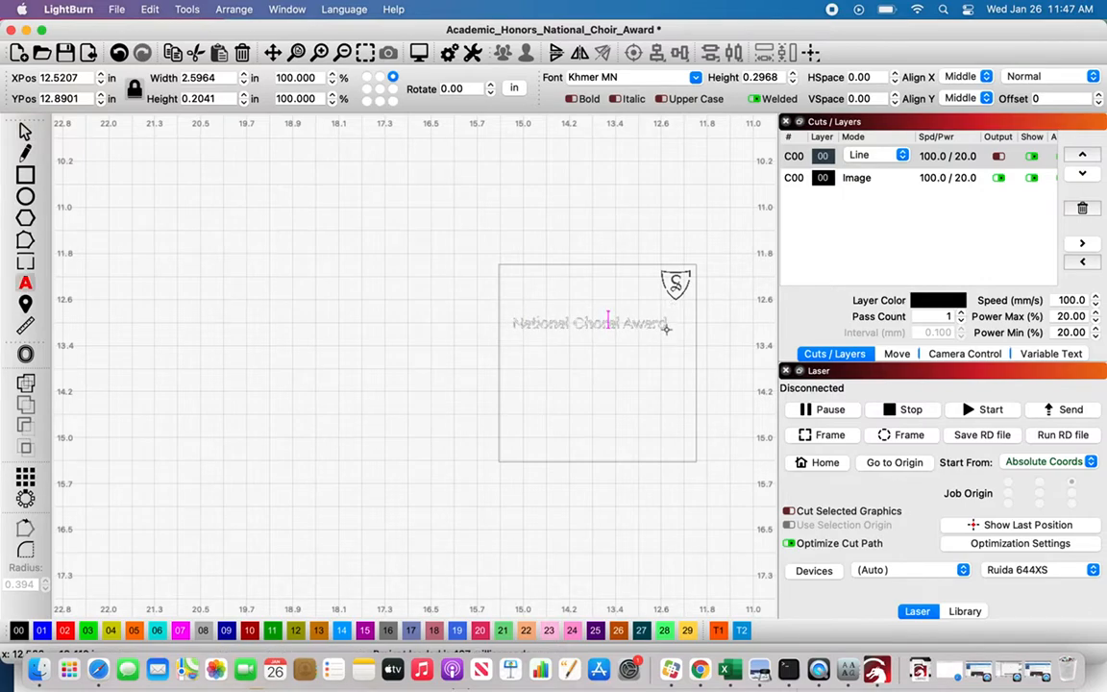
key(BackSpace)
key(BackSpace)
key(BackSpace)
key(BackSpace)
key(BackSpace)
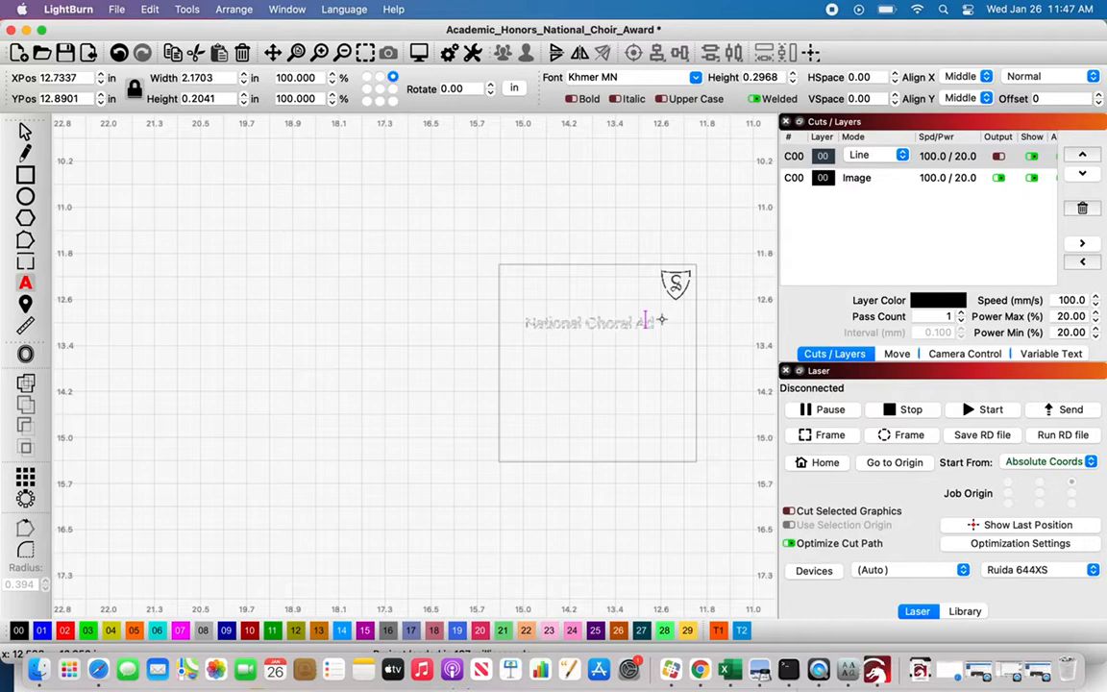
key(BackSpace)
key(BackSpace)
key(BackSpace)
key(BackSpace)
key(BackSpace)
key(BackSpace)
key(BackSpace)
key(BackSpace)
key(BackSpace)
key(BackSpace)
key(BackSpace)
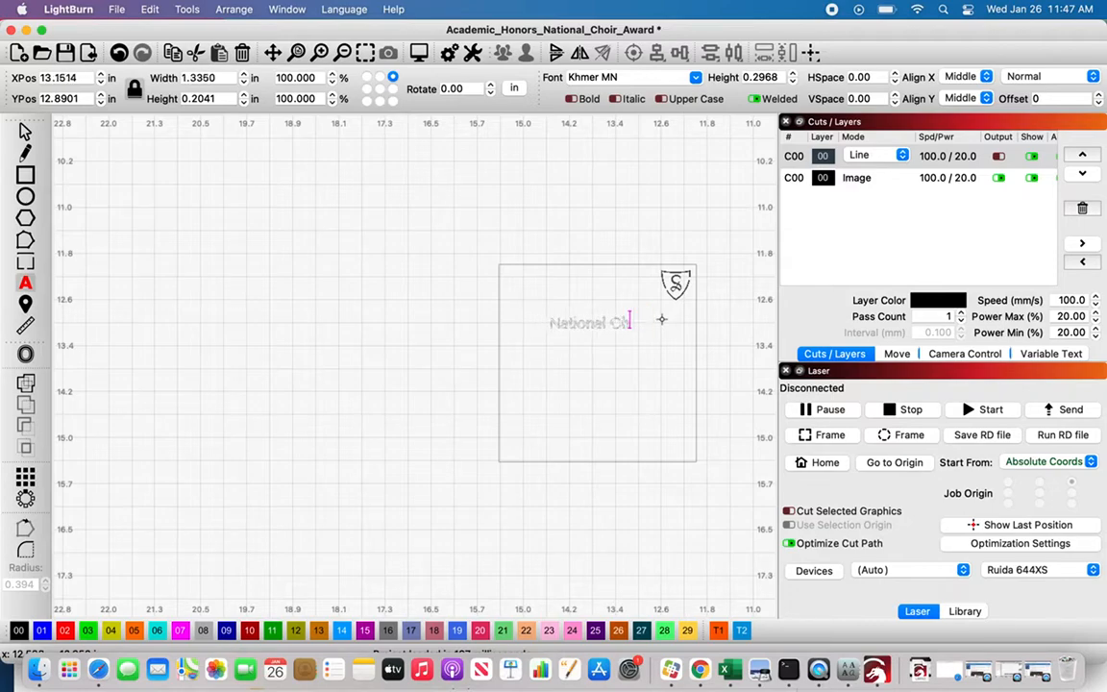
key(BackSpace)
key(BackSpace)
key(BackSpace)
key(BackSpace)
key(BackSpace)
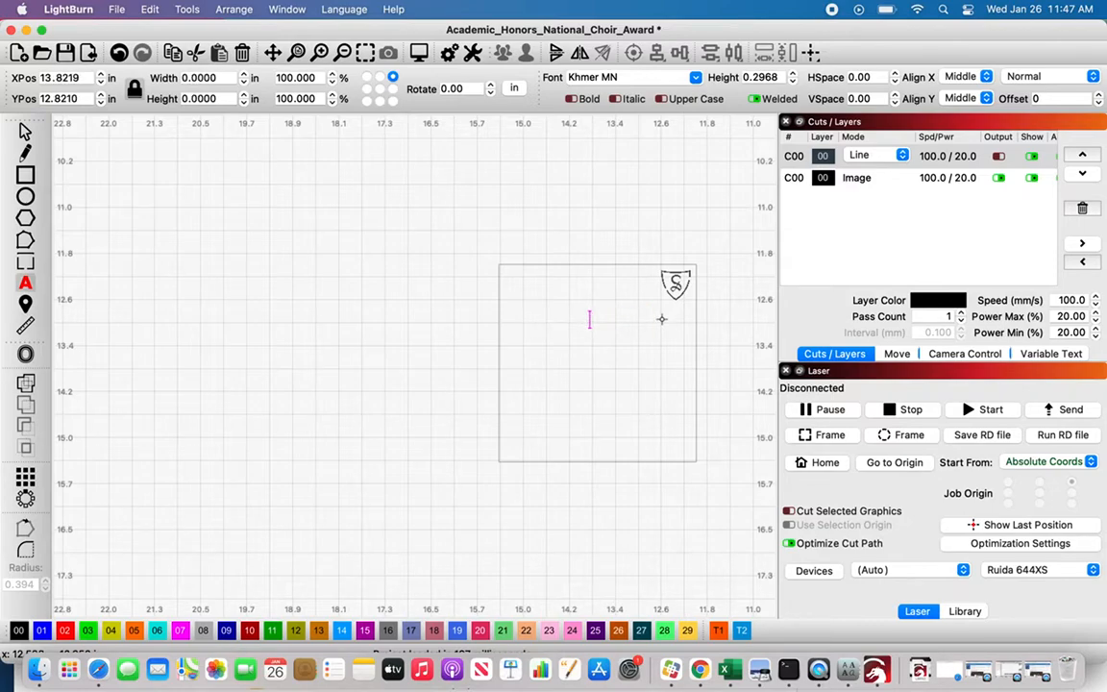
key(super+v)
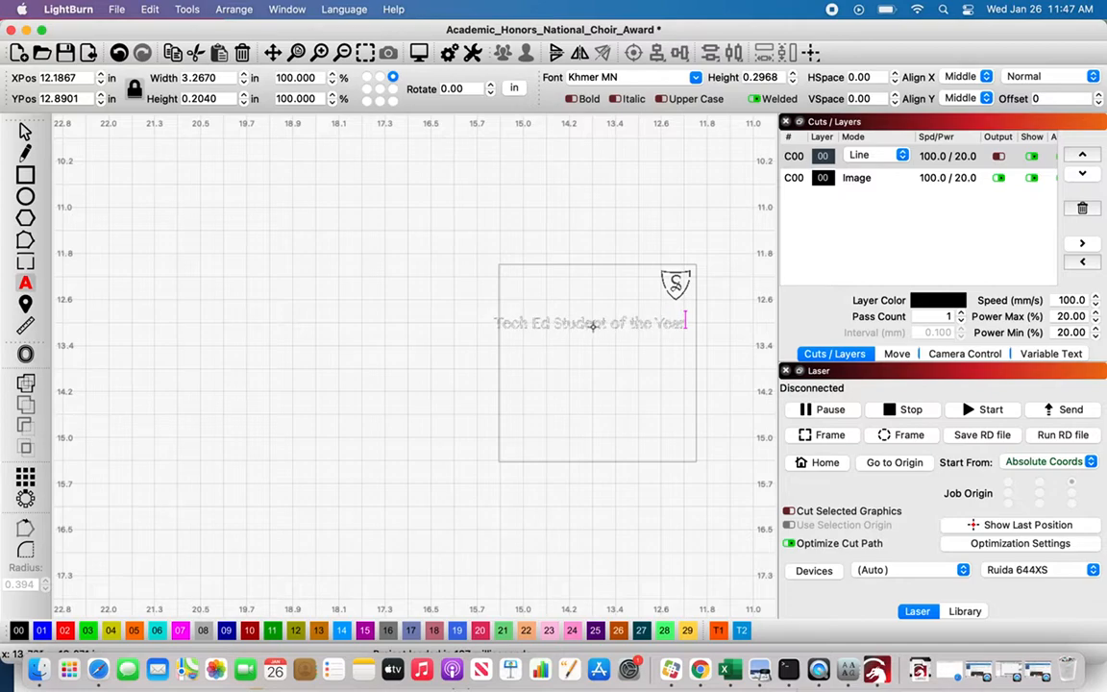
Move the award title to fit between the plate's side edges and break it onto a second line after "Tech Ed".
click(574, 322)
click(24, 129)
drag(589, 323, 595, 334)
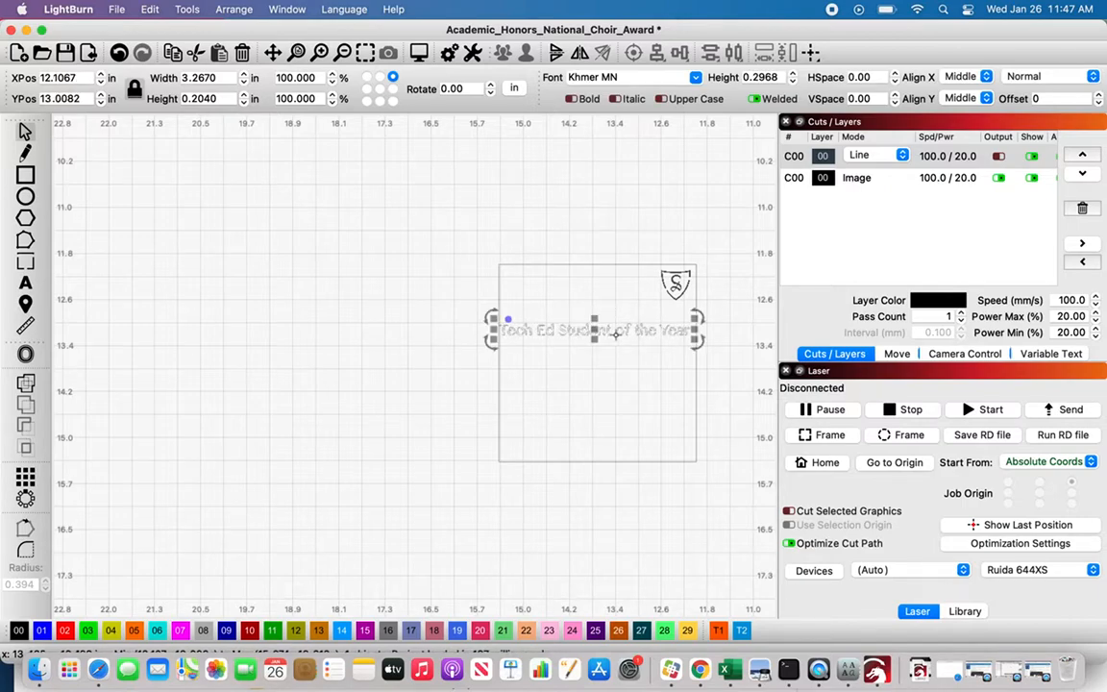
key(t)
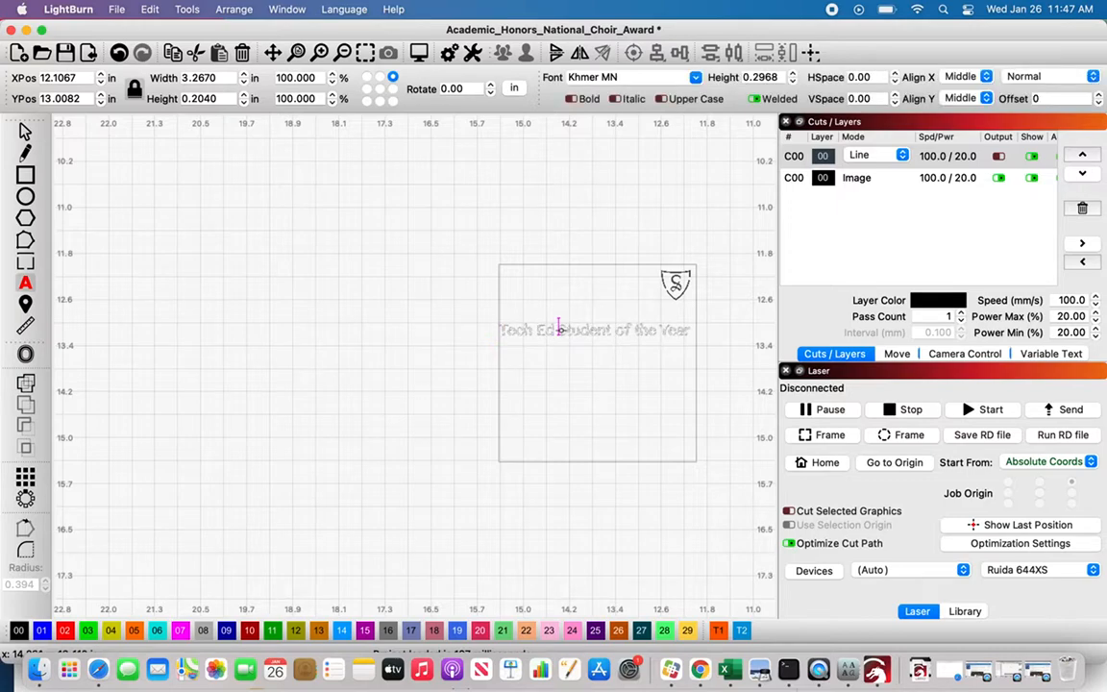
key(Return)
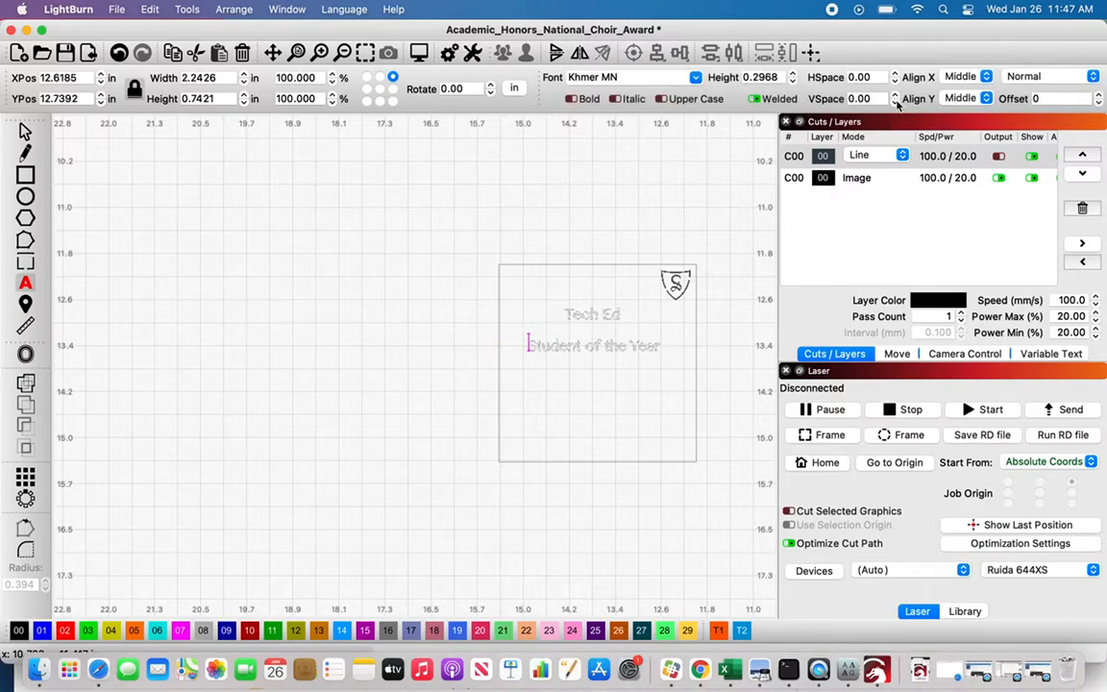
Tighten the two-line award title's vertical spacing to -35.00 and set its text height to 0.3593 in.
click(896, 102)
click(896, 103)
click(896, 103)
click(896, 103)
click(896, 103)
click(896, 103)
click(896, 103)
click(896, 103)
click(896, 103)
click(896, 102)
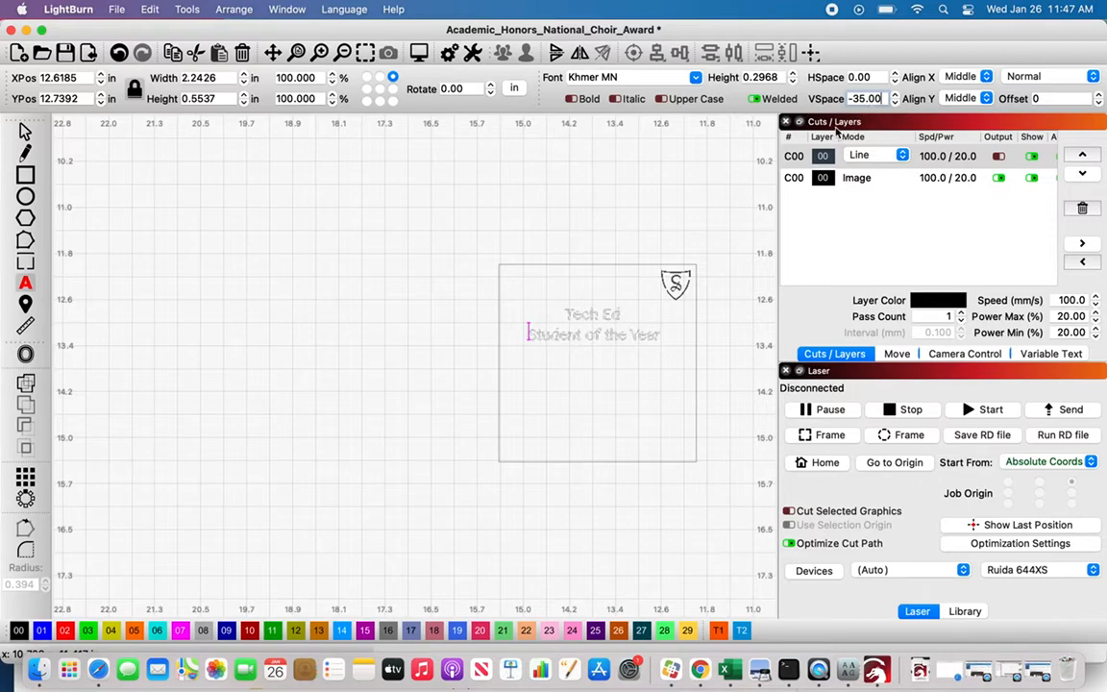
click(794, 75)
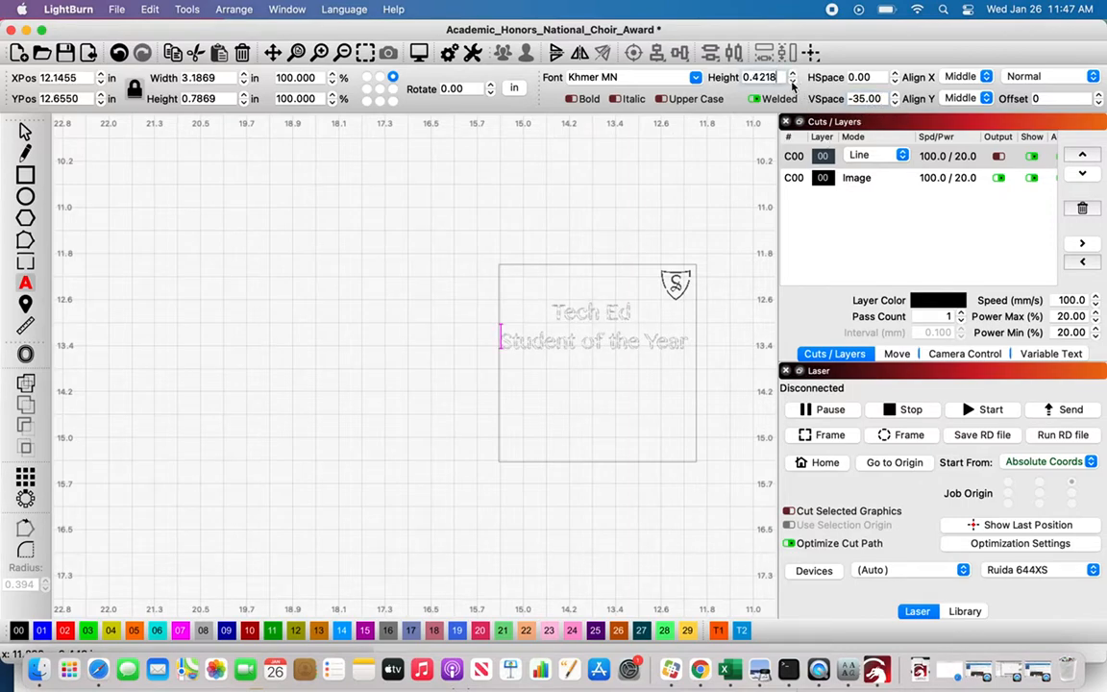
click(793, 81)
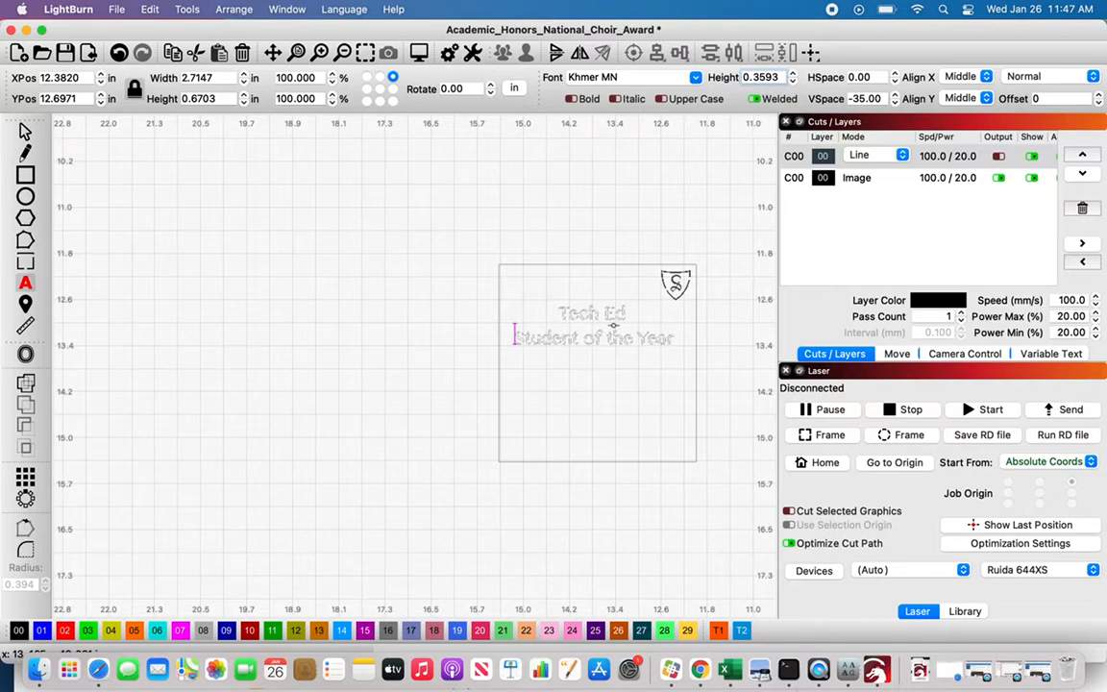
Switch to Chrome, copy the award recipients' names from cell C14, and return to LightBurn.
click(700, 670)
click(472, 272)
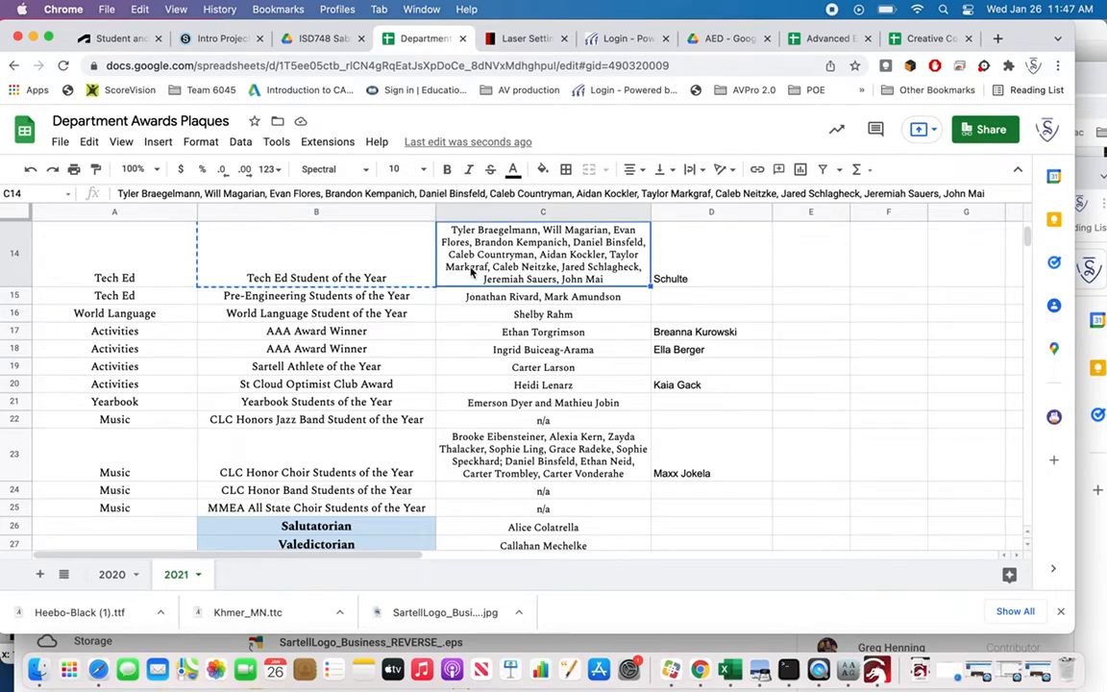
key(ctrl+c)
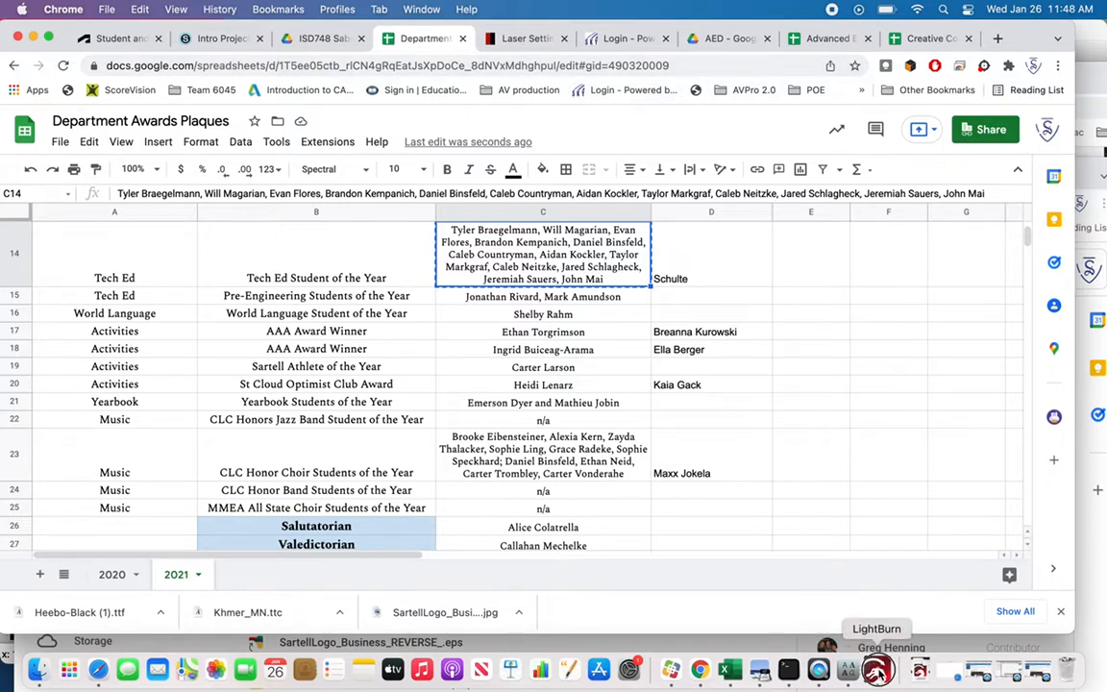
click(876, 670)
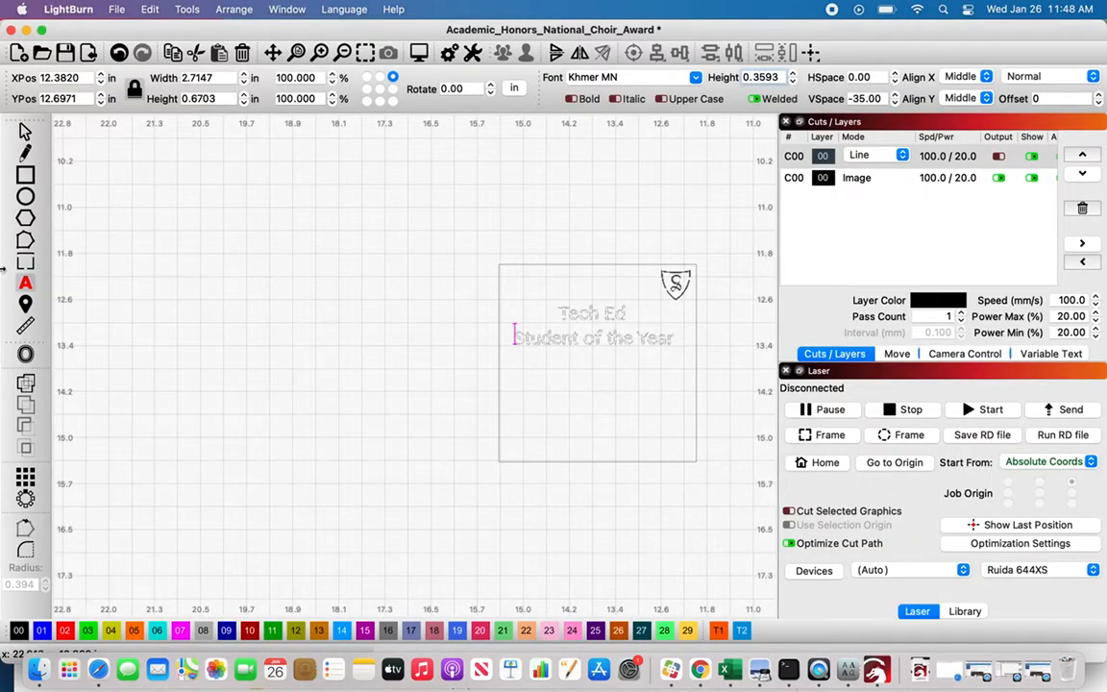
Paste the recipients' names as new text in the lower half of the plate with a height of 0.1260 in.
click(577, 404)
key(super+v)
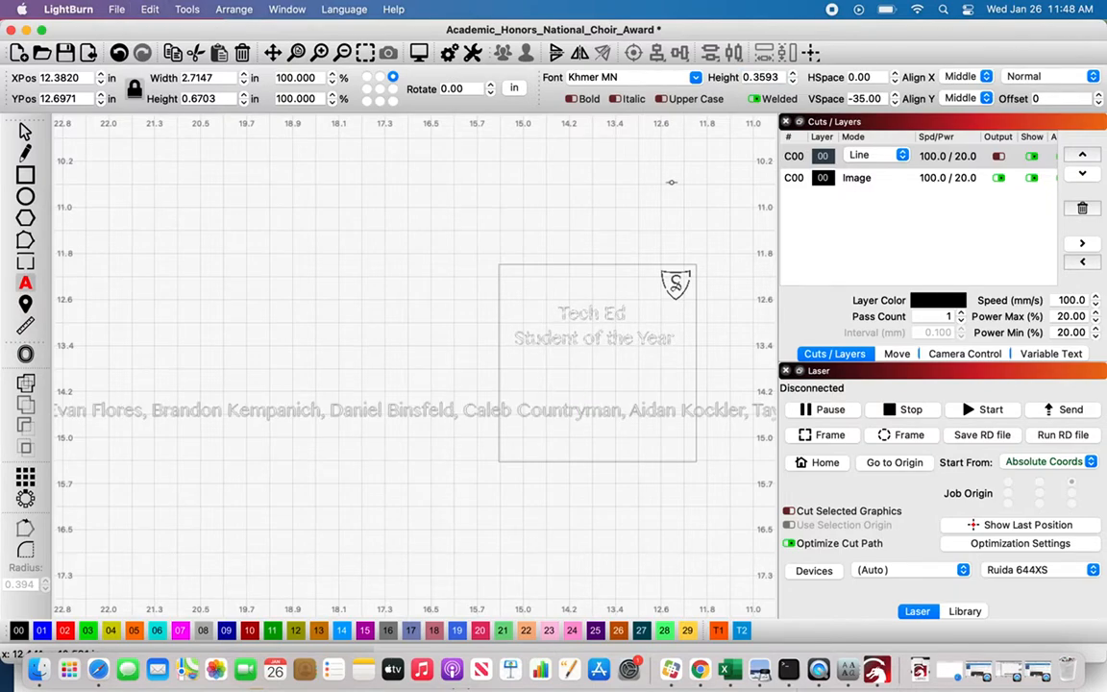
click(794, 82)
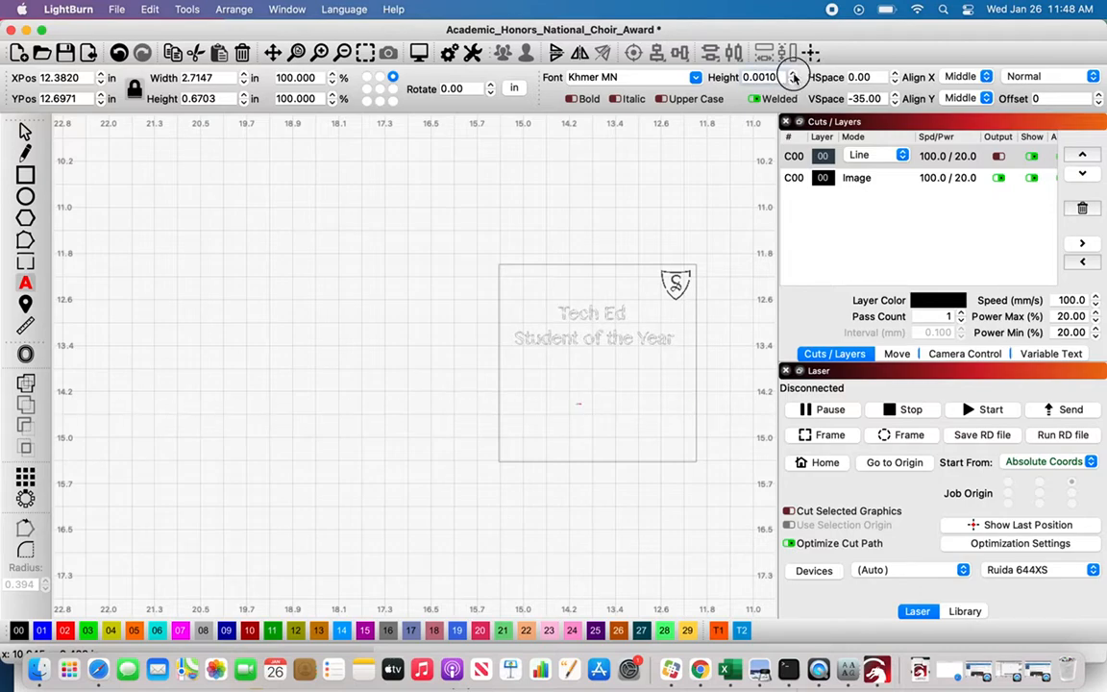
click(794, 74)
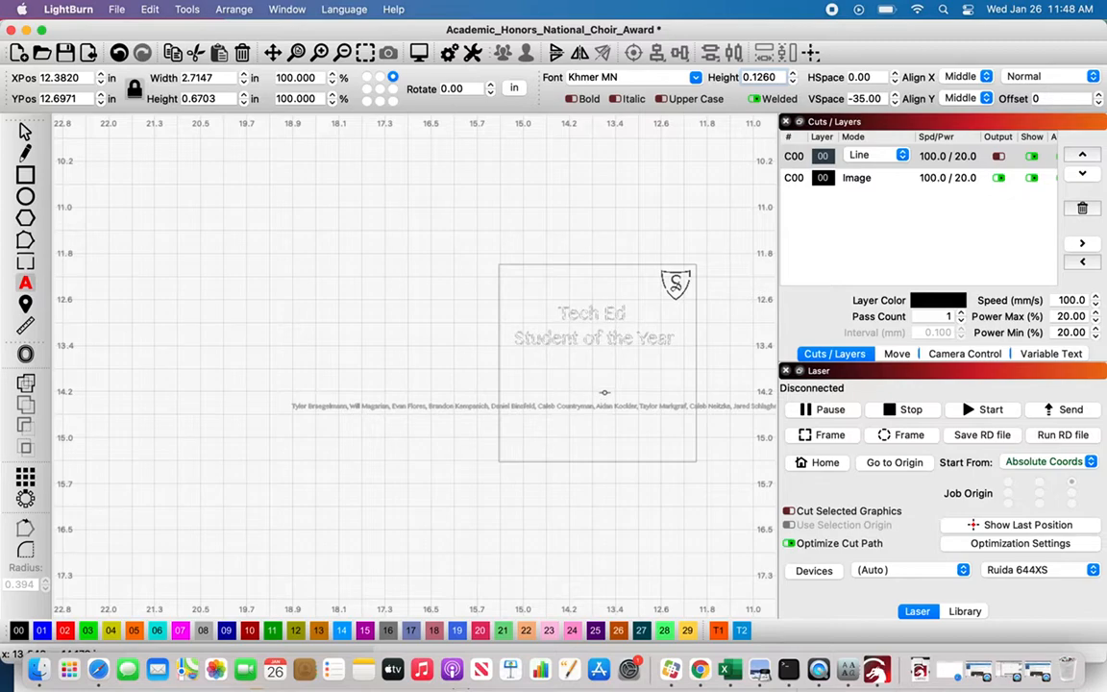
Try a line break after the third recipient's name in the names text.
click(361, 406)
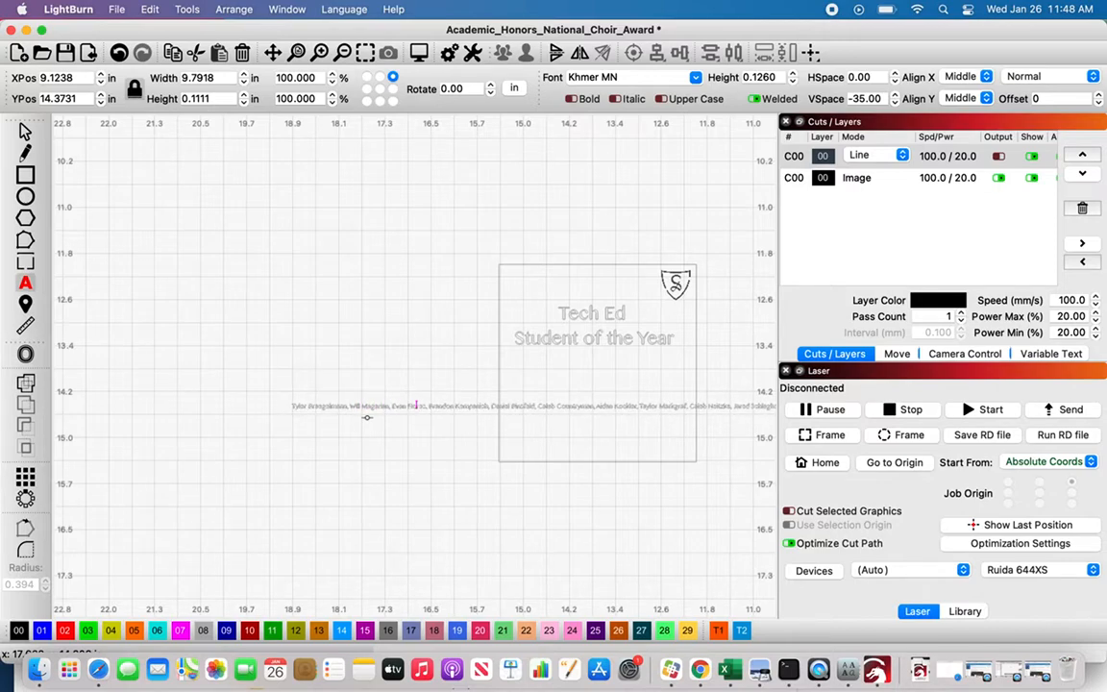
key(Return)
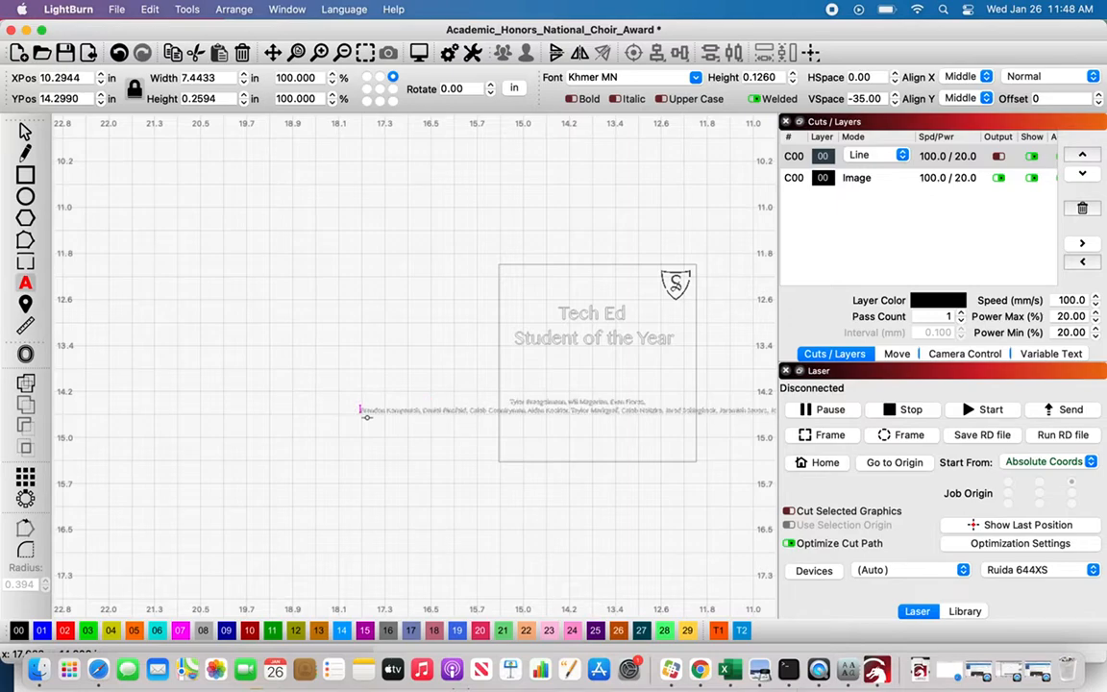
key(BackSpace)
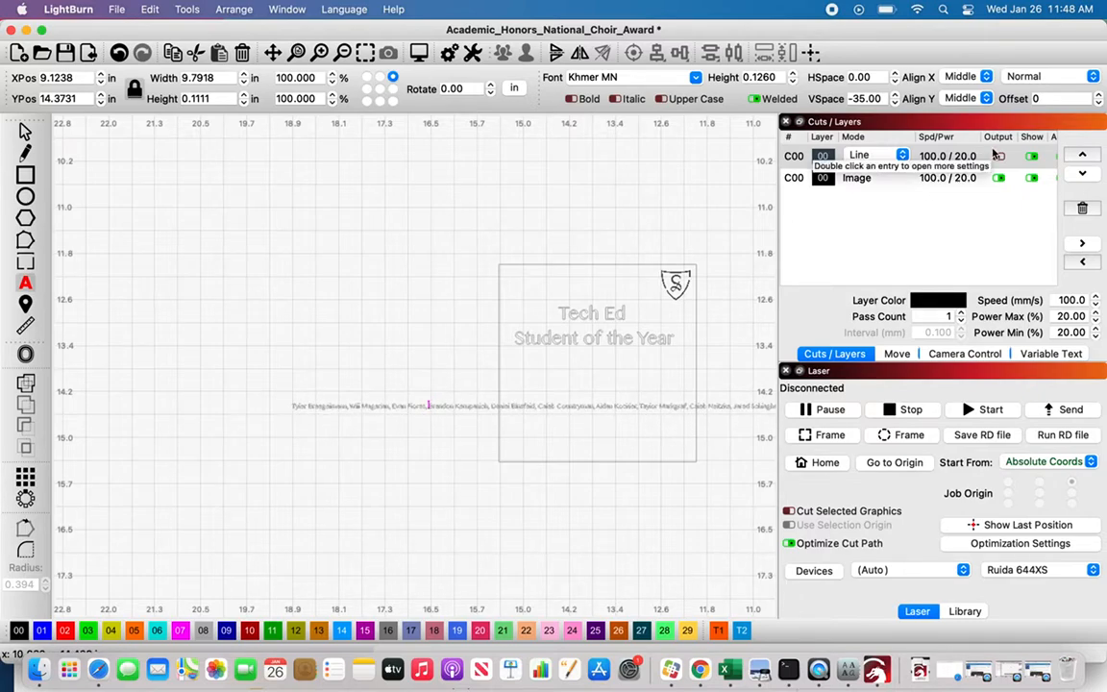
Preview the laser job before and after assigning the award title text to the blue layer 01.
click(420, 53)
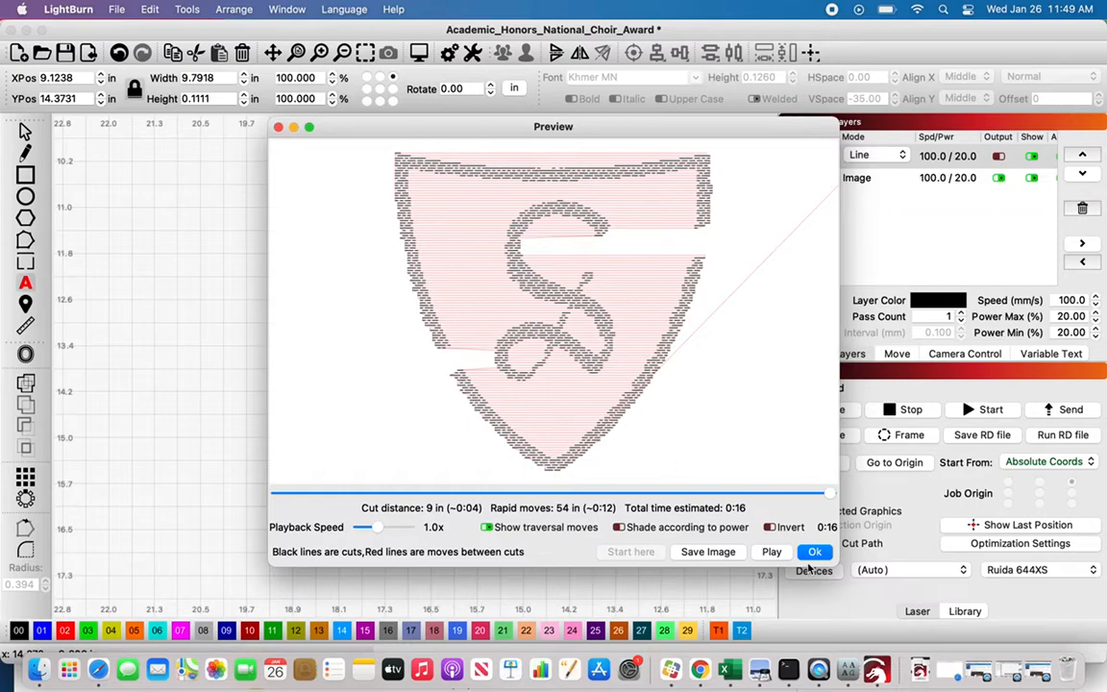
click(814, 554)
double_click(598, 344)
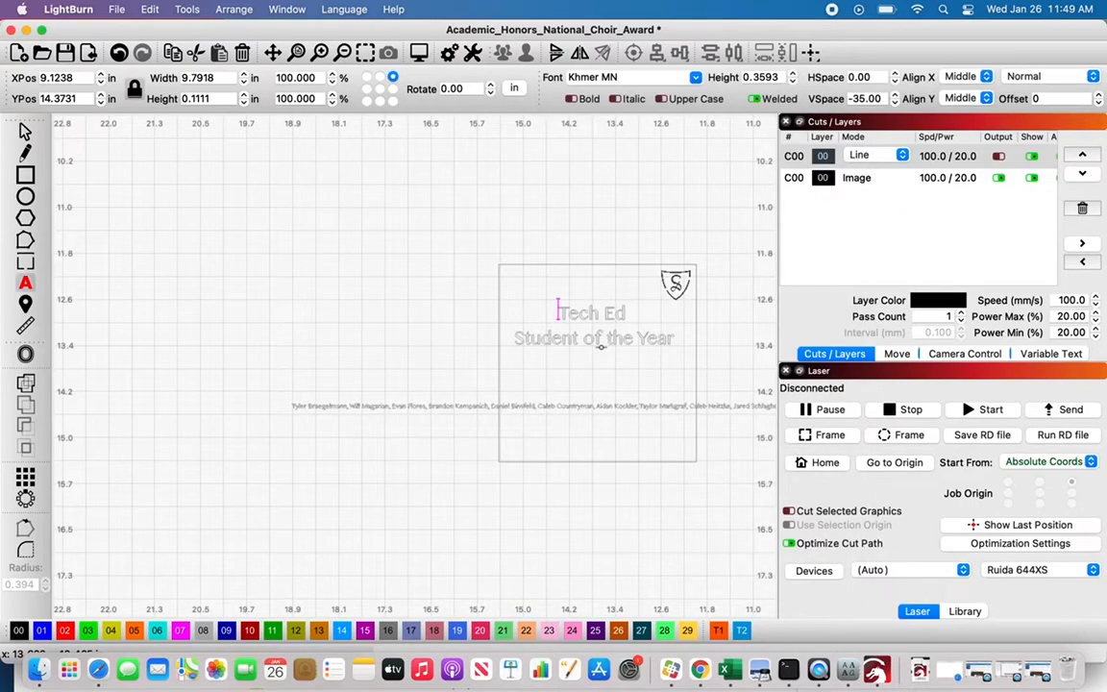
key(Escape)
click(320, 405)
click(522, 319)
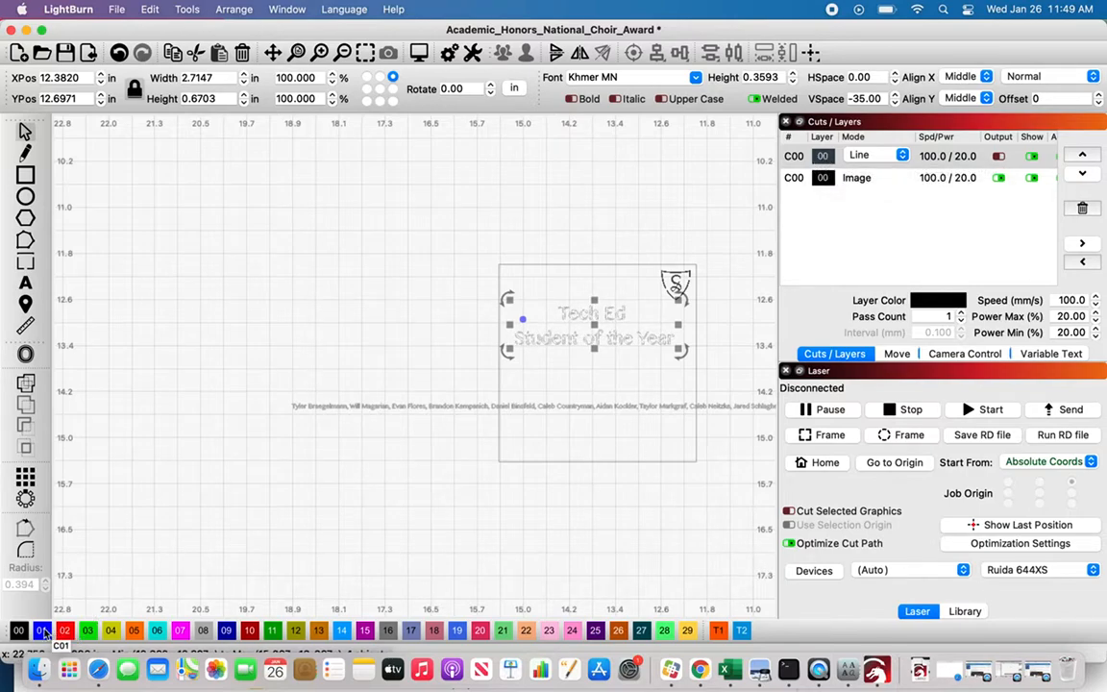
click(43, 630)
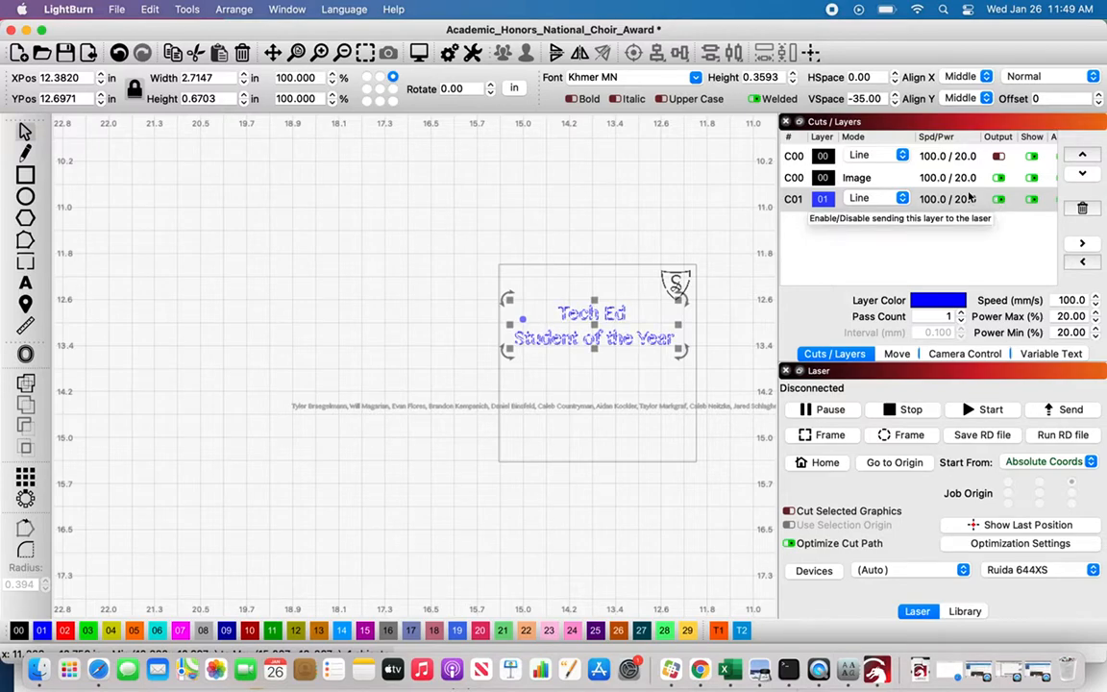
click(419, 53)
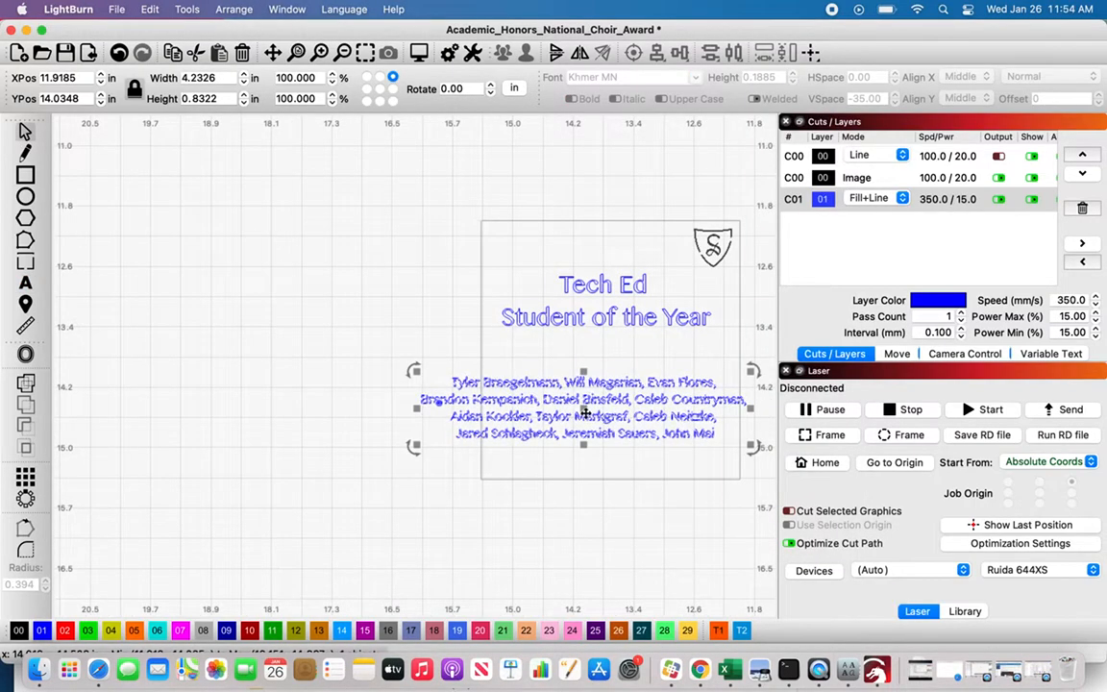
Move the block of recipients' names up and centre it beneath the award title.
drag(583, 411, 604, 391)
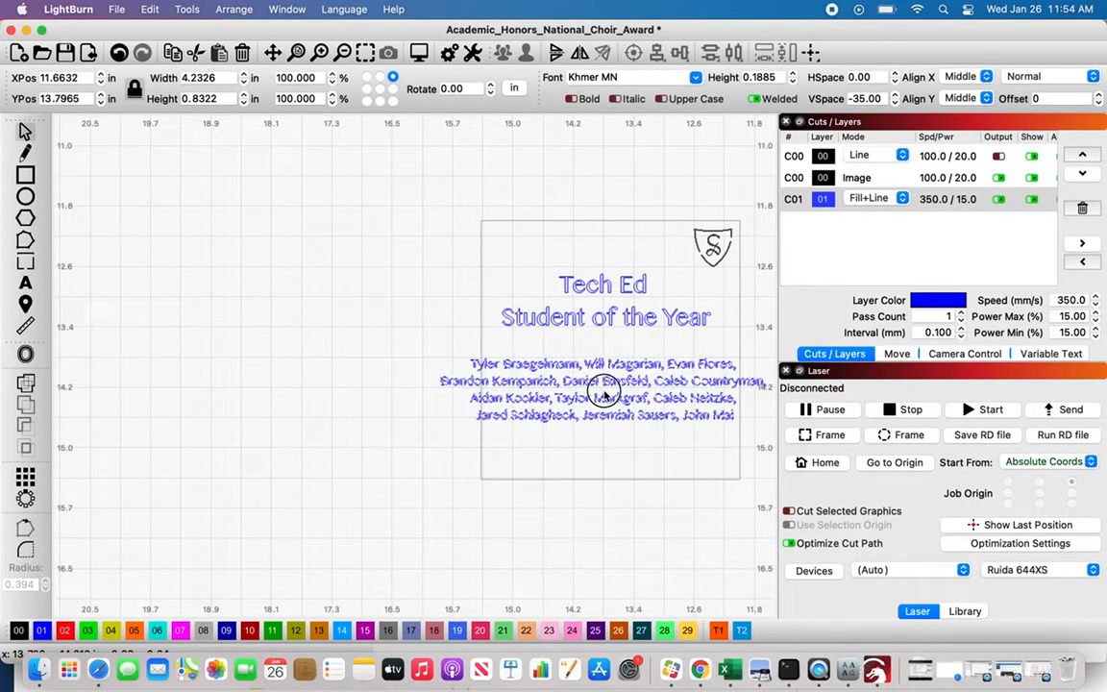
click(633, 461)
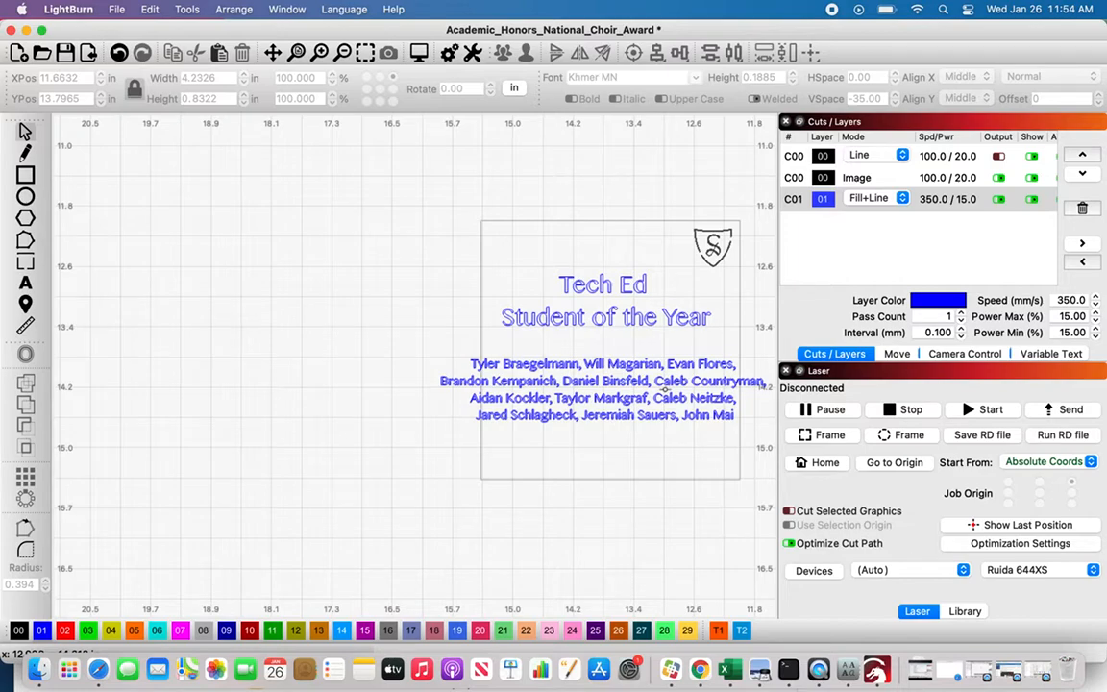
Rewrap the recipients' names onto five lines holding three, two, two, two and three names.
click(656, 381)
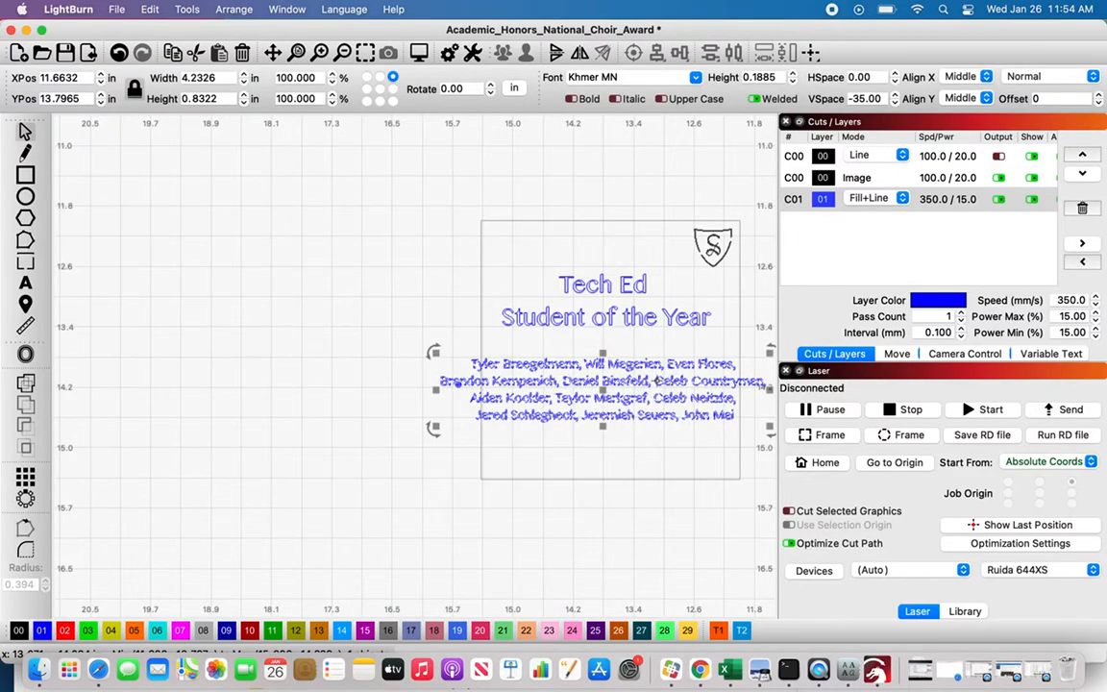
key(t)
click(655, 380)
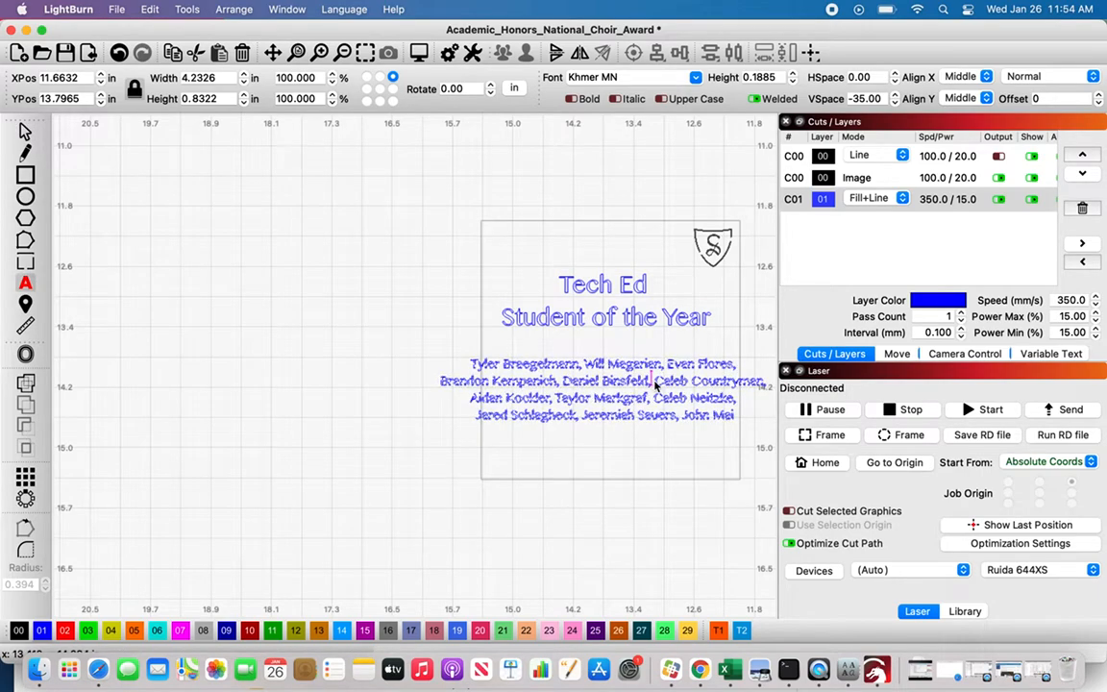
key(Return)
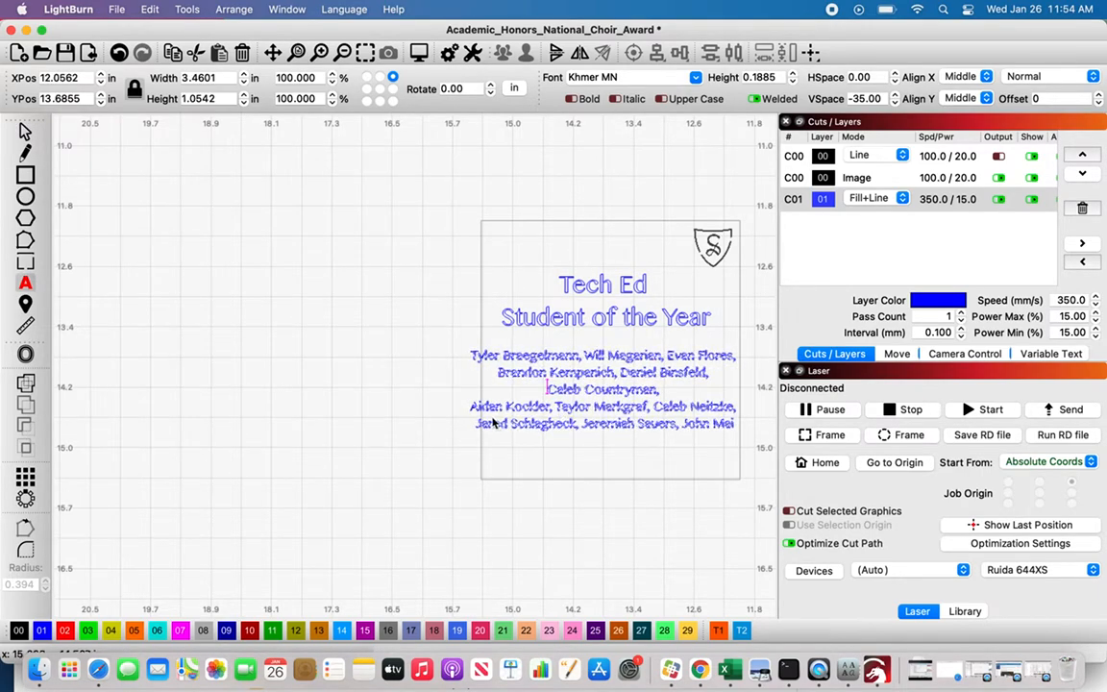
click(471, 414)
key(BackSpace)
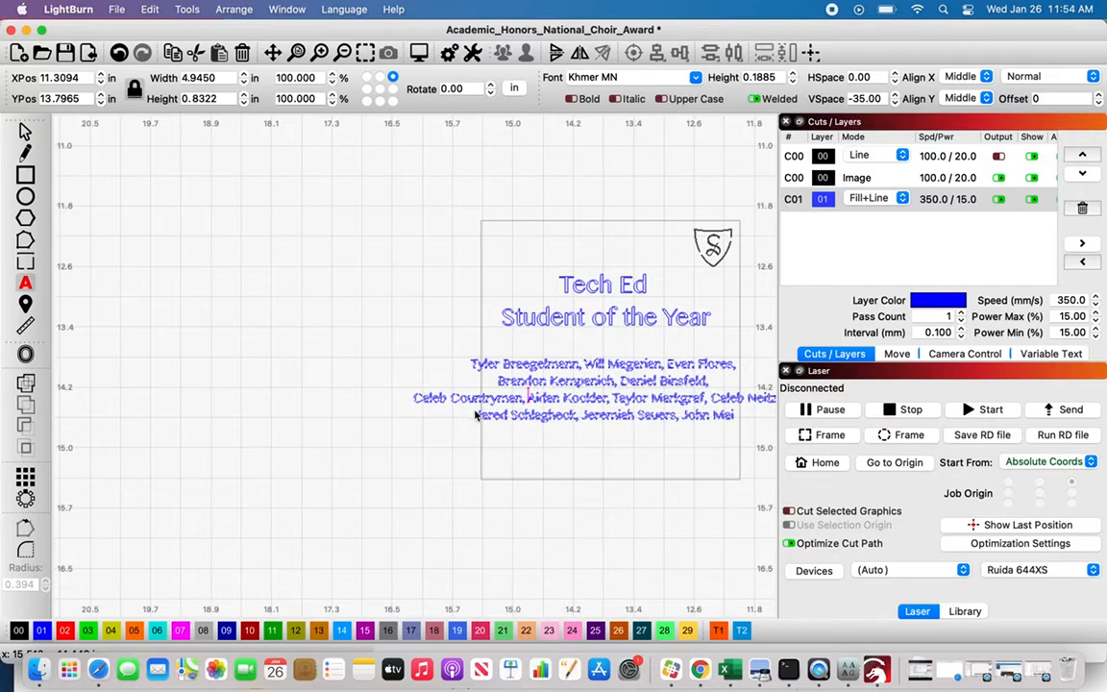
click(607, 398)
key(Return)
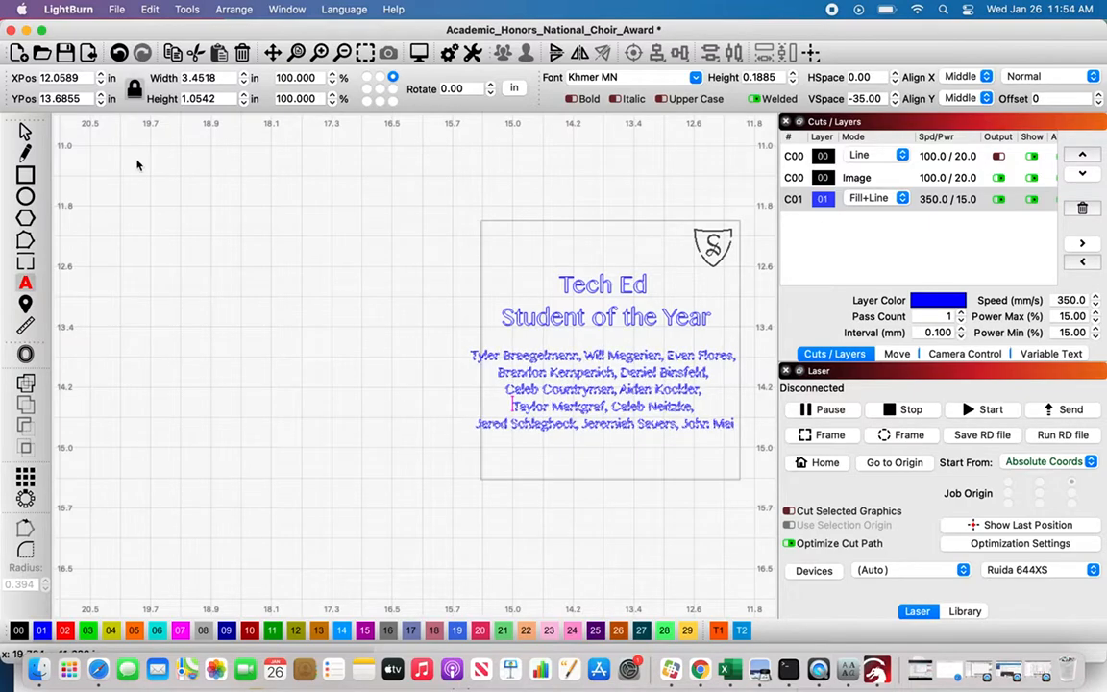
click(26, 132)
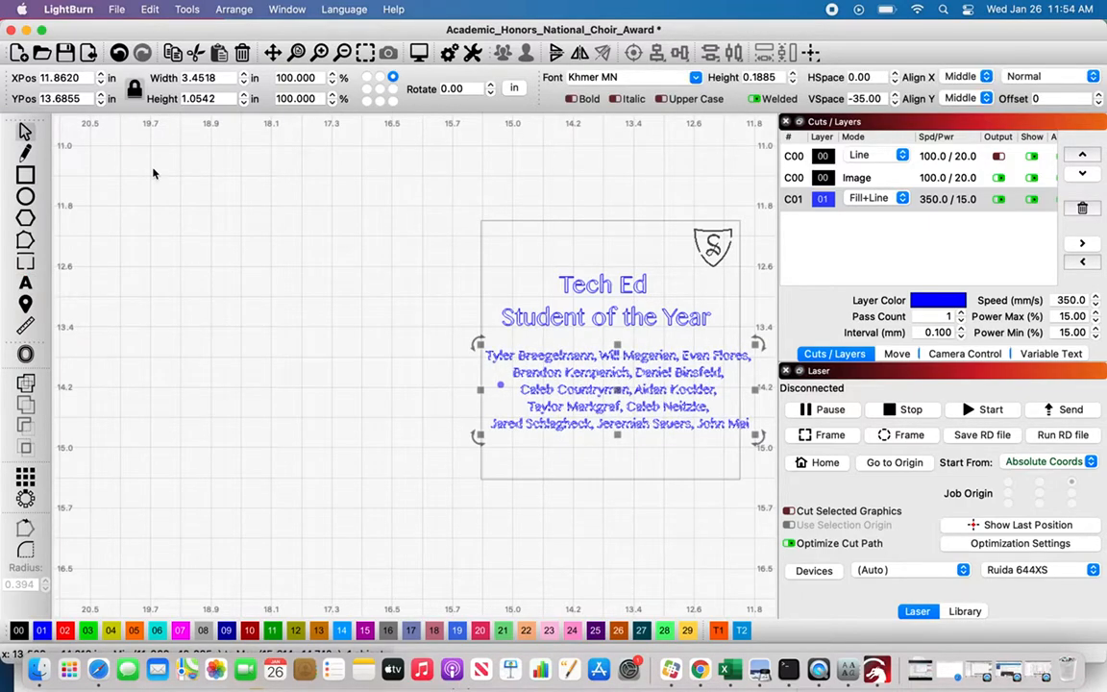
Set the recipients' names text height to 0.17 in and move the block slightly down, centred between the plate's side edges.
click(763, 77)
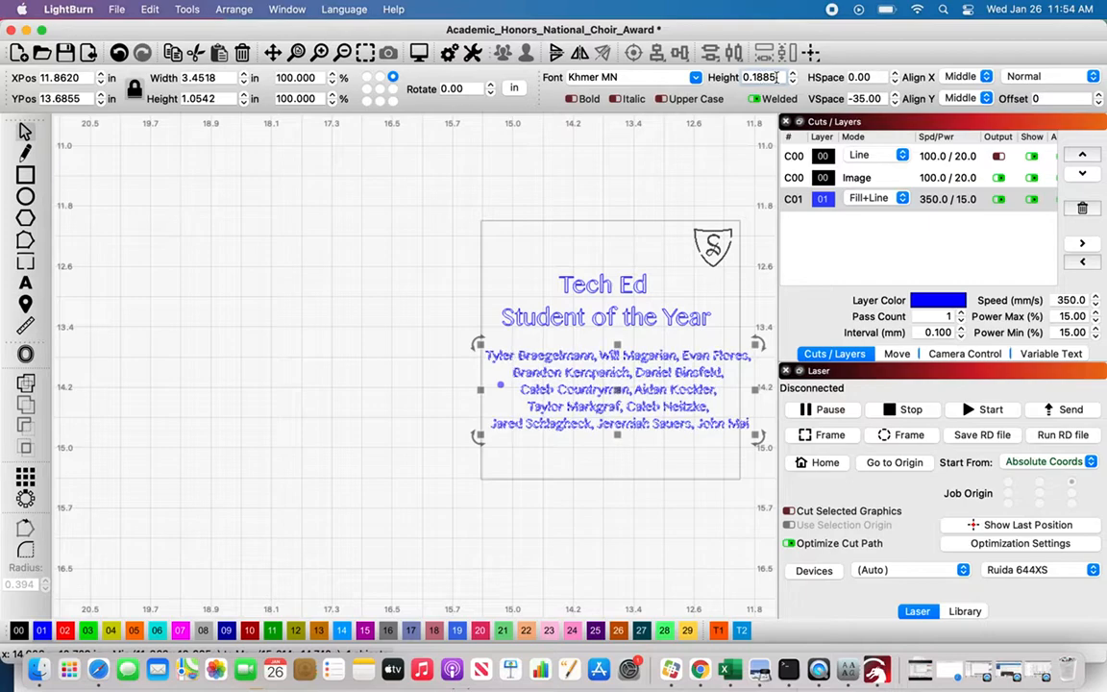
key(BackSpace)
key(BackSpace)
key(BackSpace)
text(7)
key(Return)
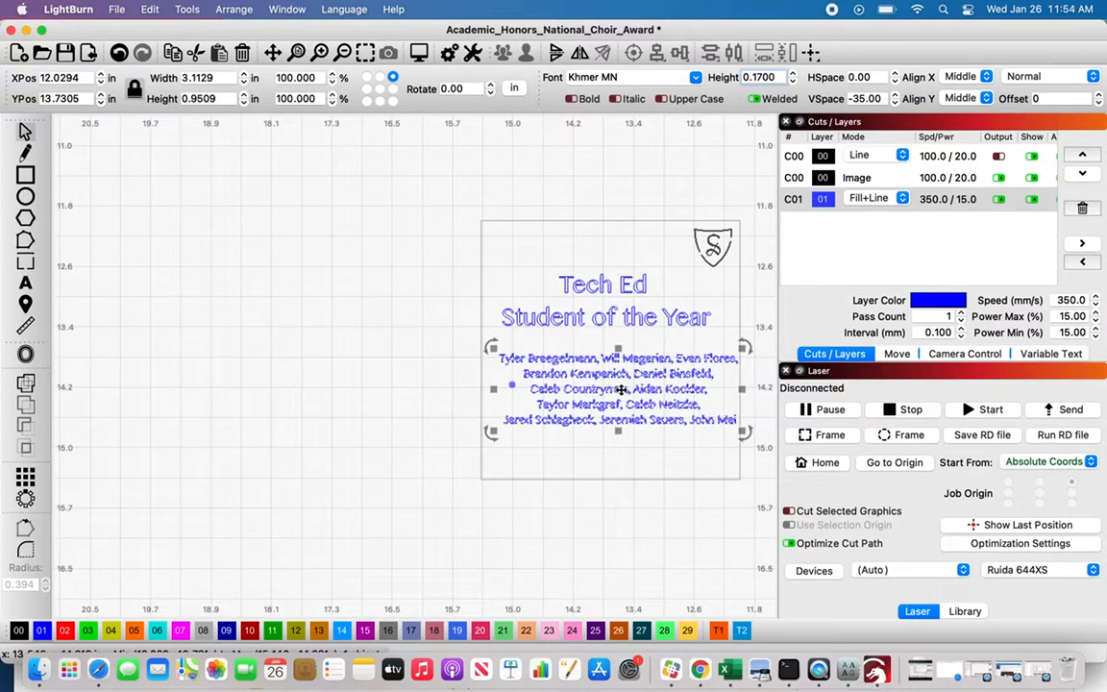
click(620, 390)
drag(621, 390, 613, 400)
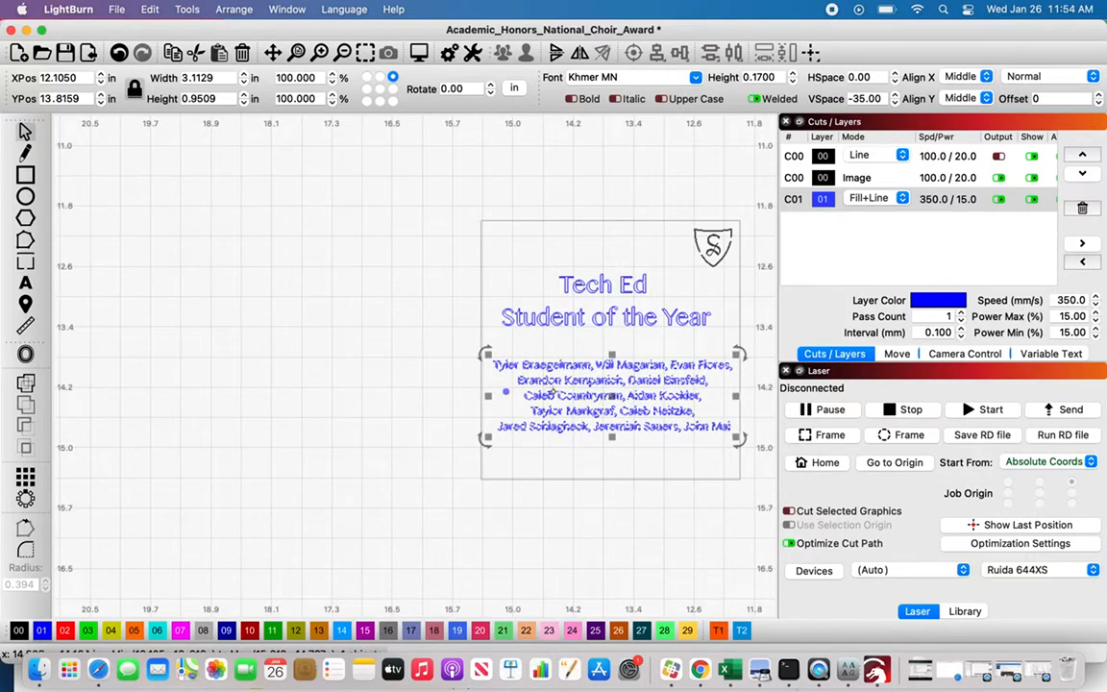
Assign the recipients' names to the cyan layer 06 and set that layer's mode to Fill+Line.
click(155, 633)
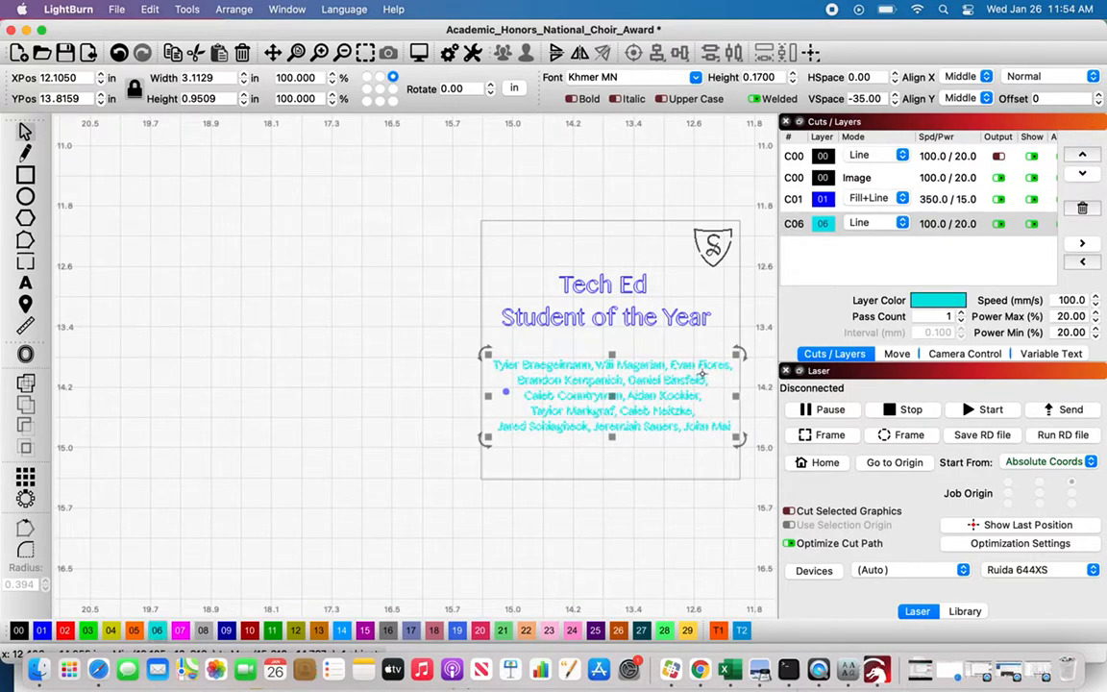
click(879, 224)
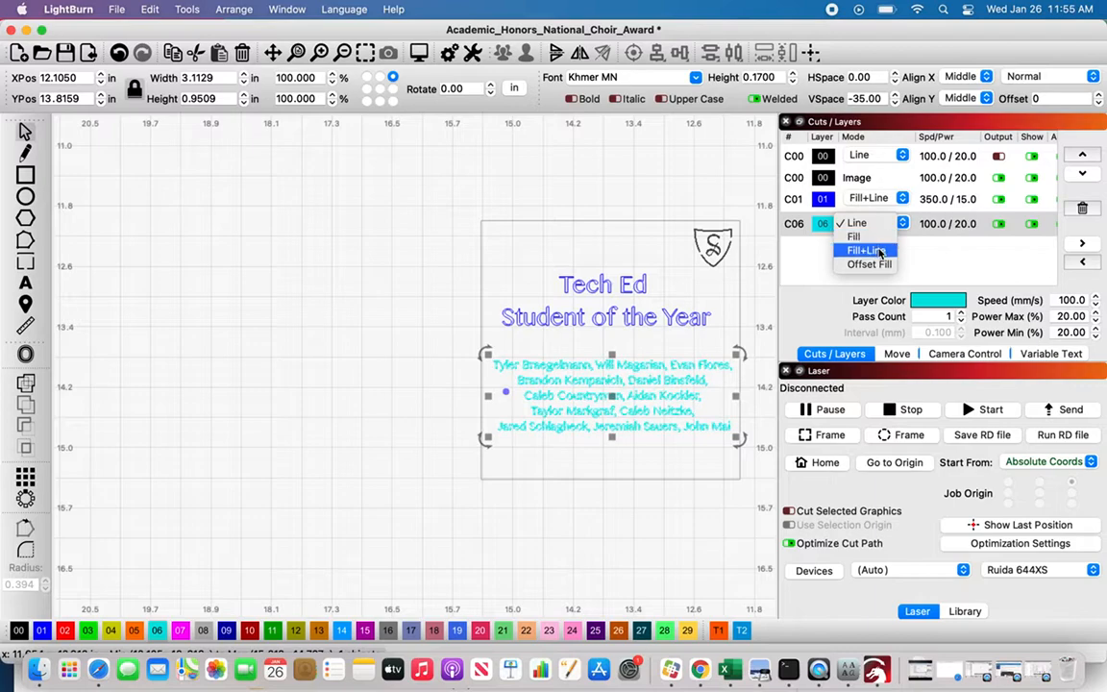
click(880, 251)
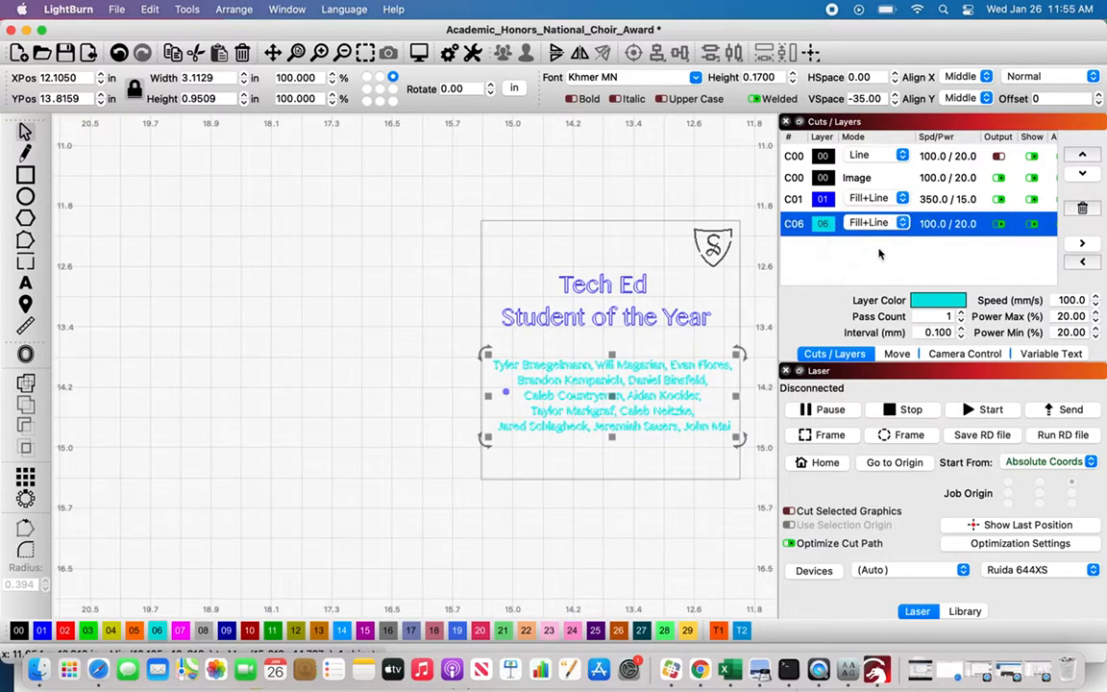
Check which layers the square plate outline, the shield logo and the award title belong to.
click(877, 176)
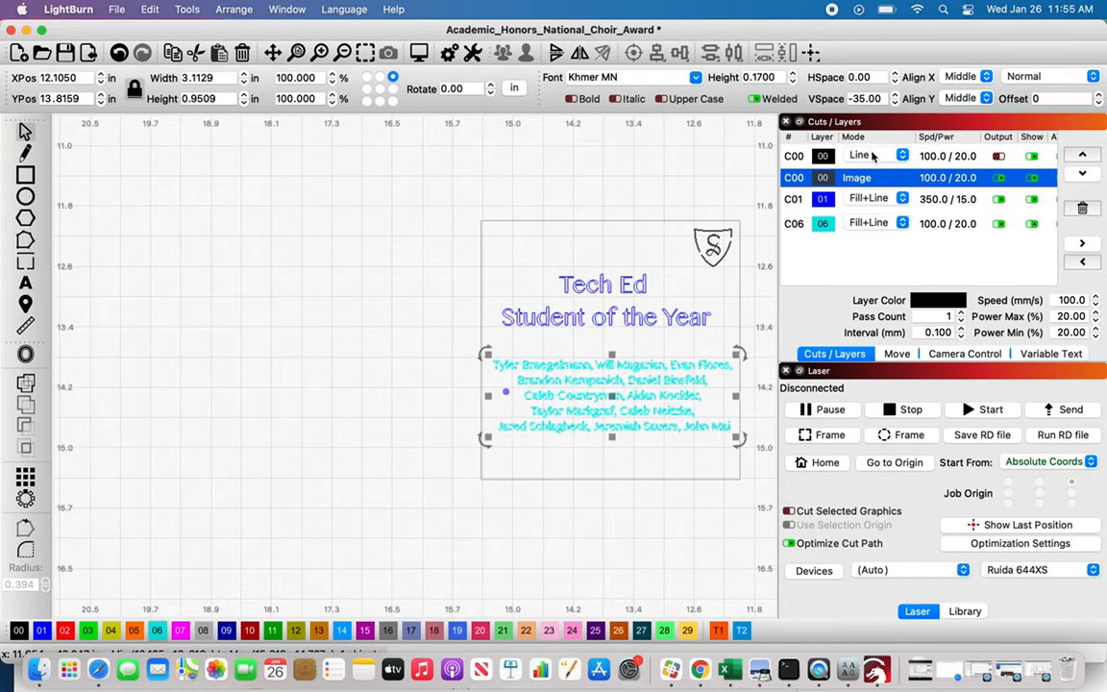
click(874, 156)
click(796, 160)
click(662, 225)
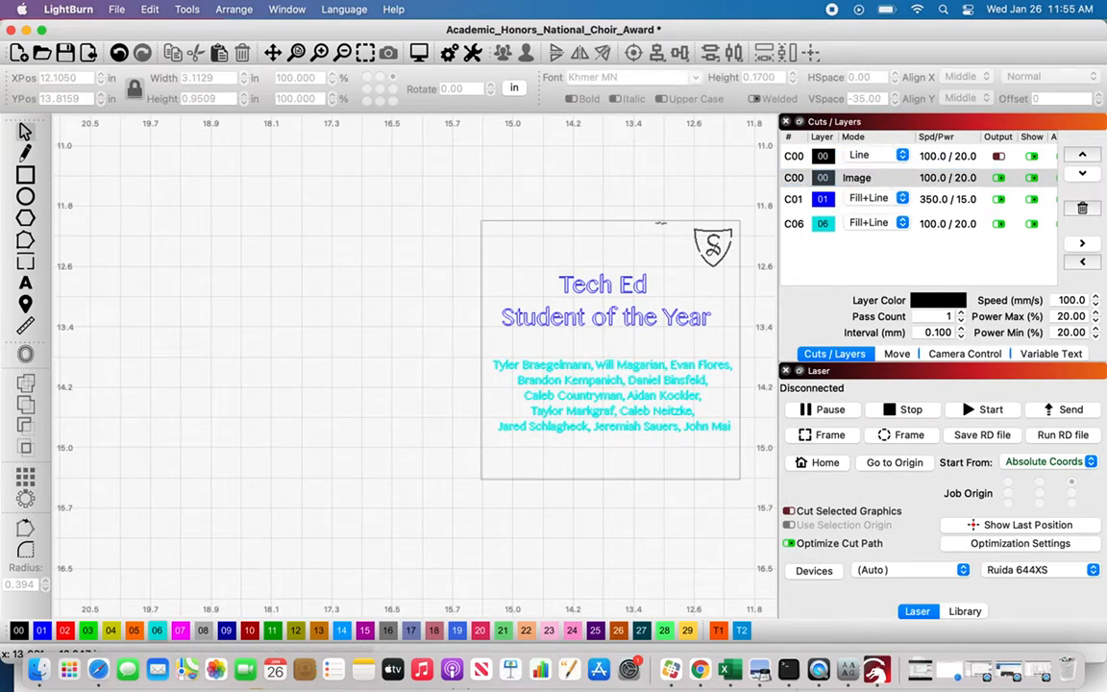
click(658, 221)
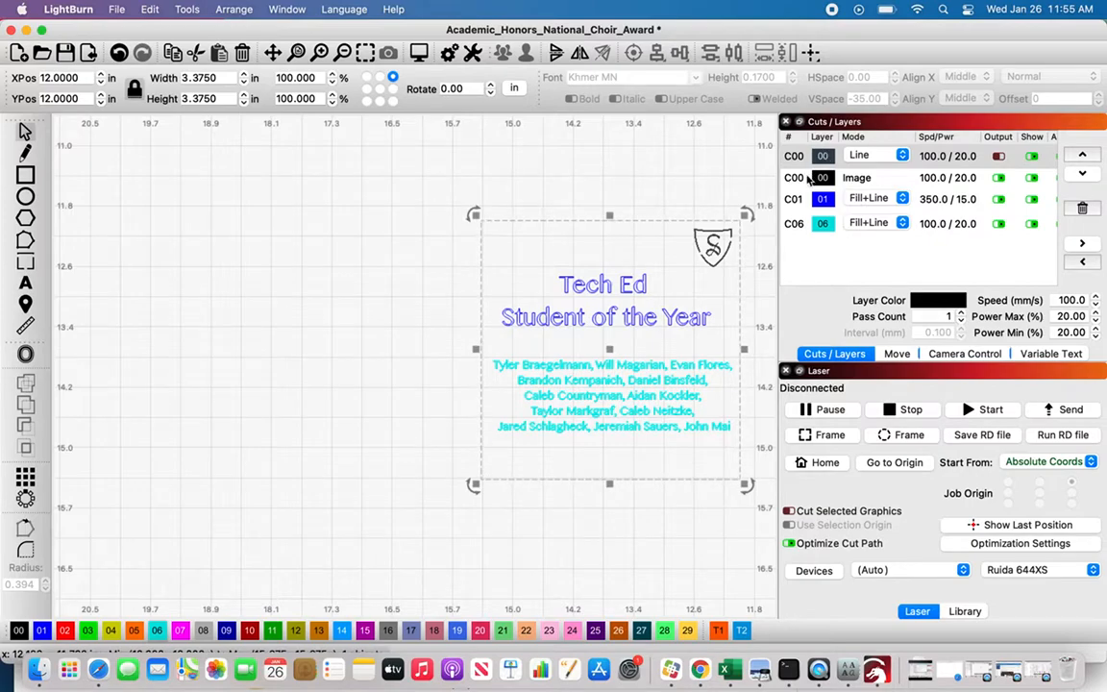
click(712, 247)
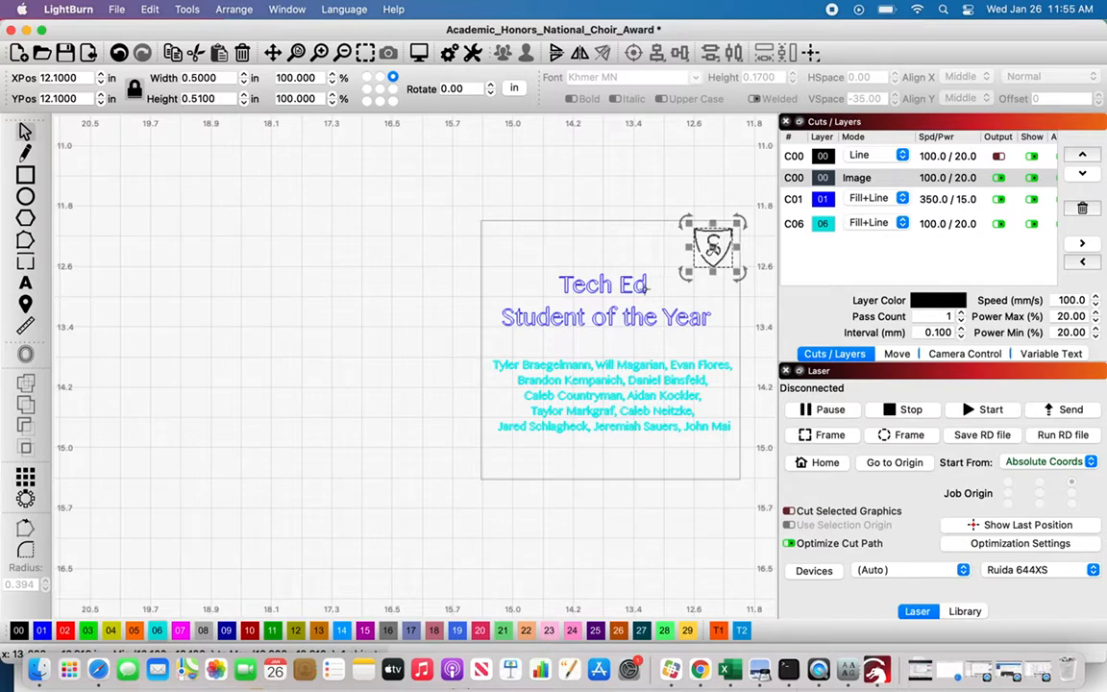
click(646, 286)
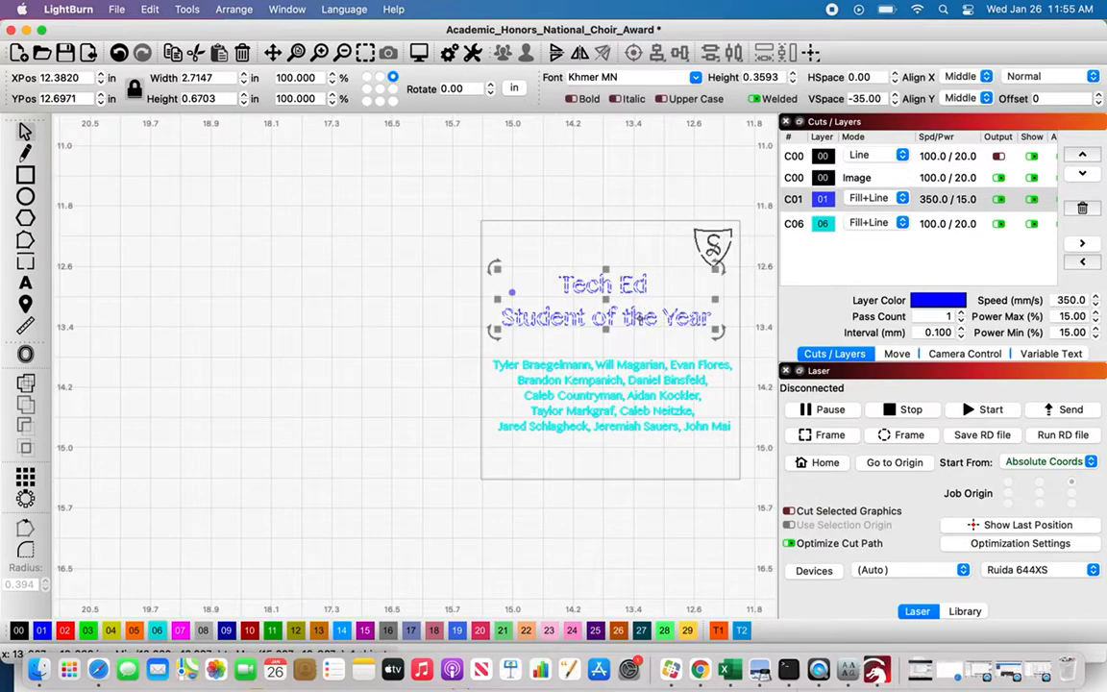
Set the names layer 06 to a speed of 350 mm/sec with maximum and minimum power at 15%.
click(936, 224)
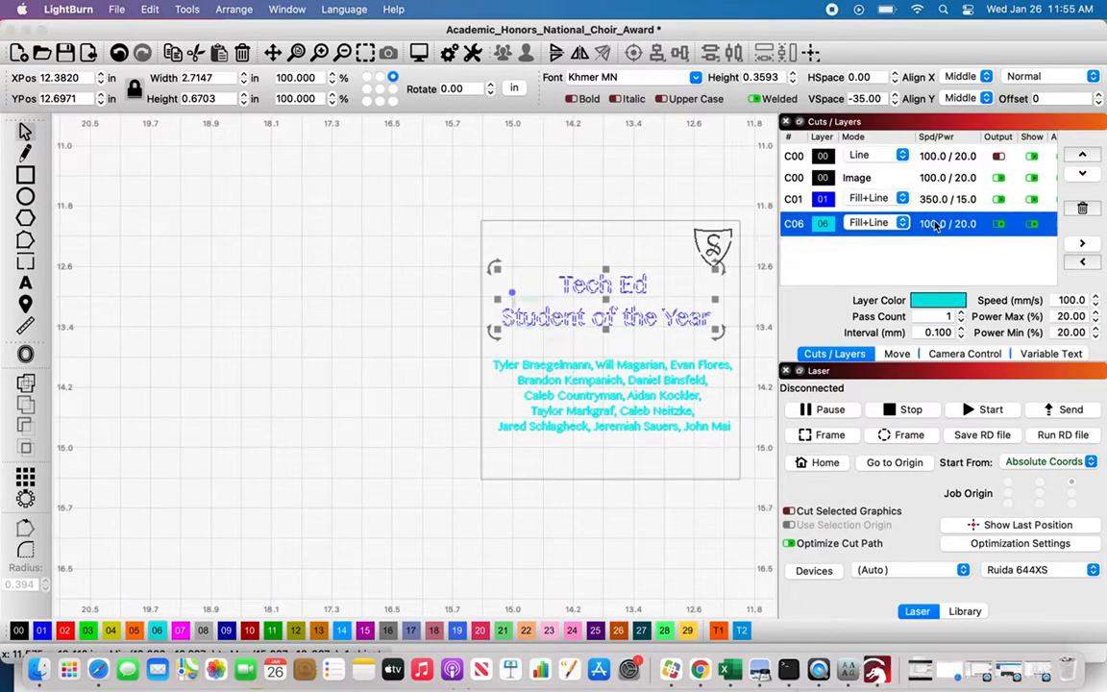
double_click(935, 224)
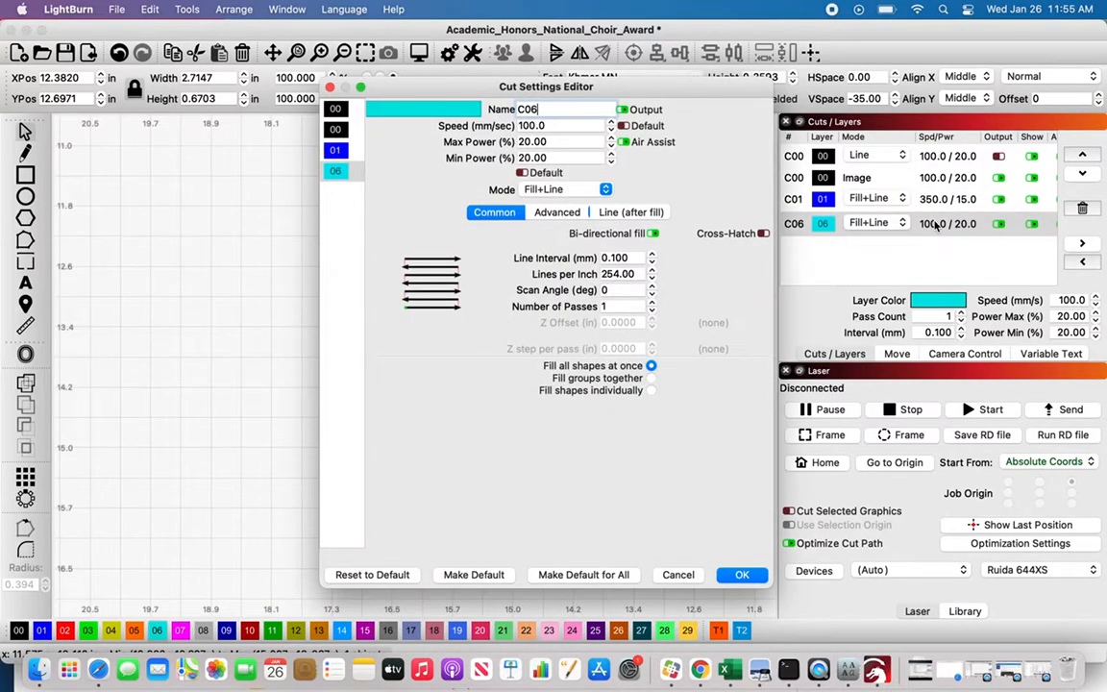
click(553, 141)
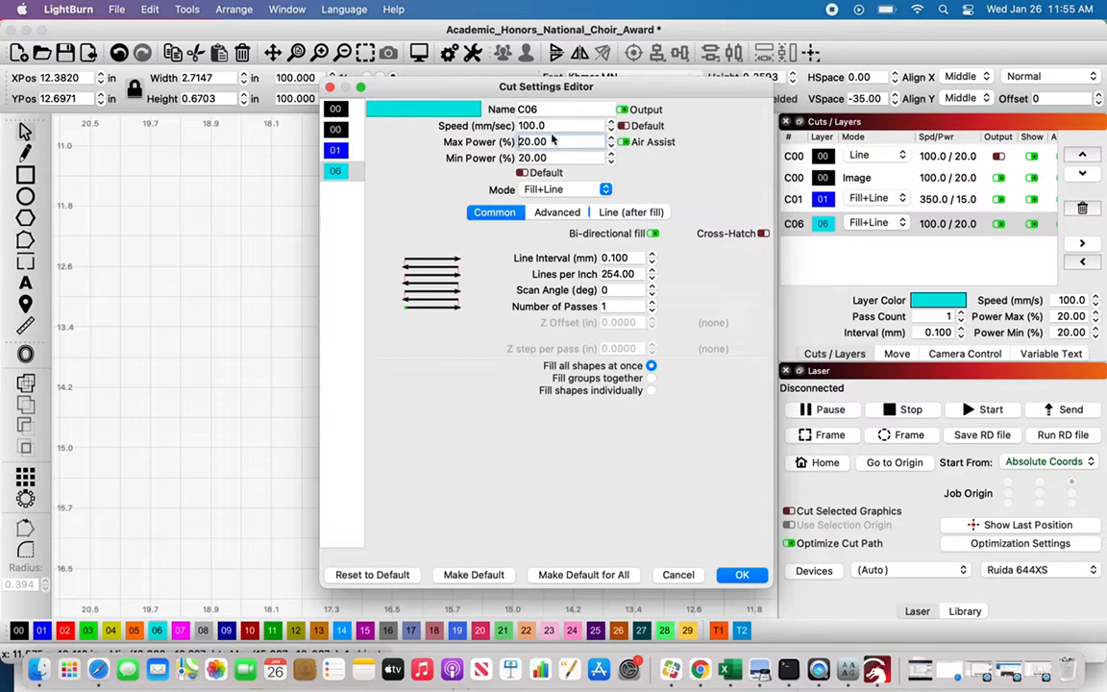
drag(548, 125, 435, 102)
text(350)
key(Tab)
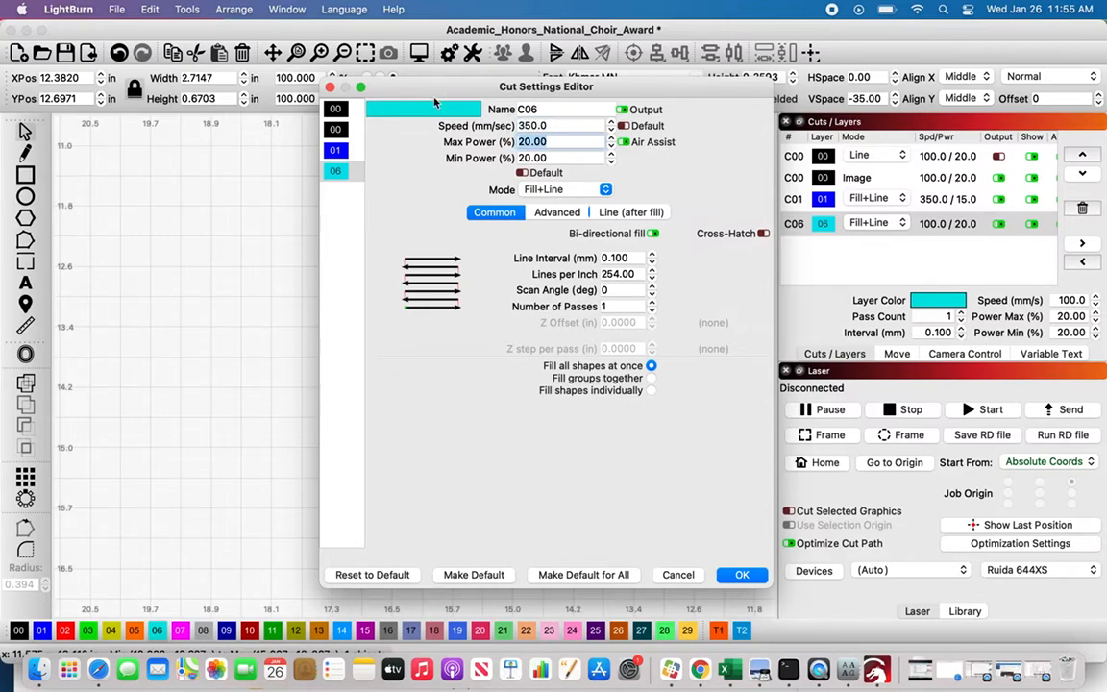
text(15)
key(Tab)
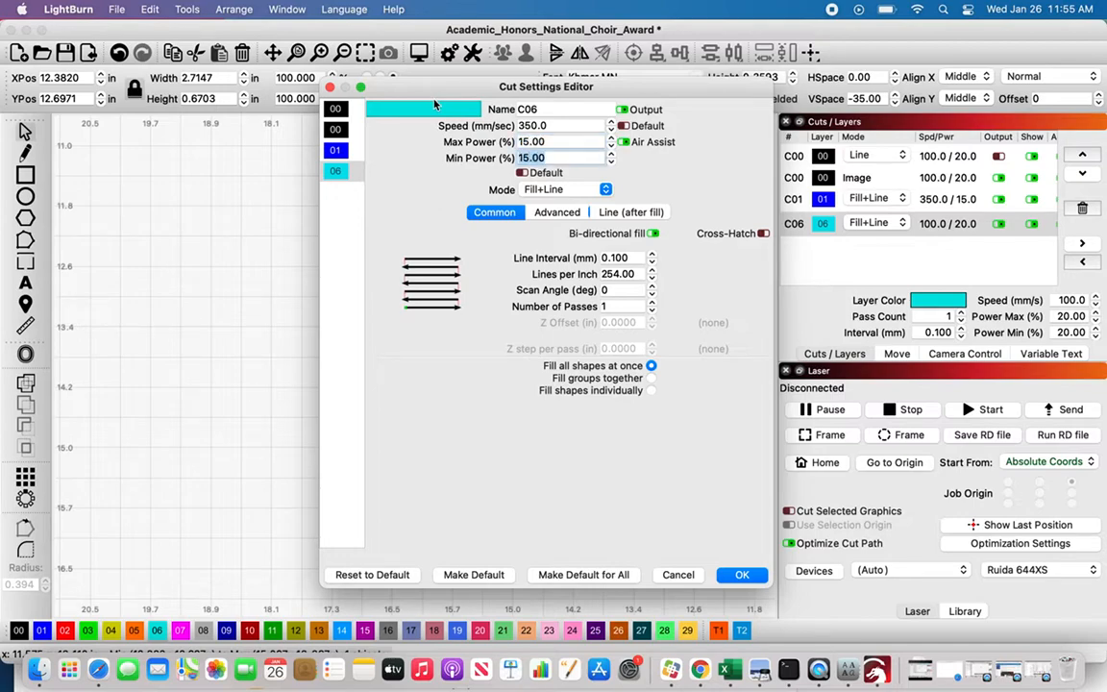
click(742, 575)
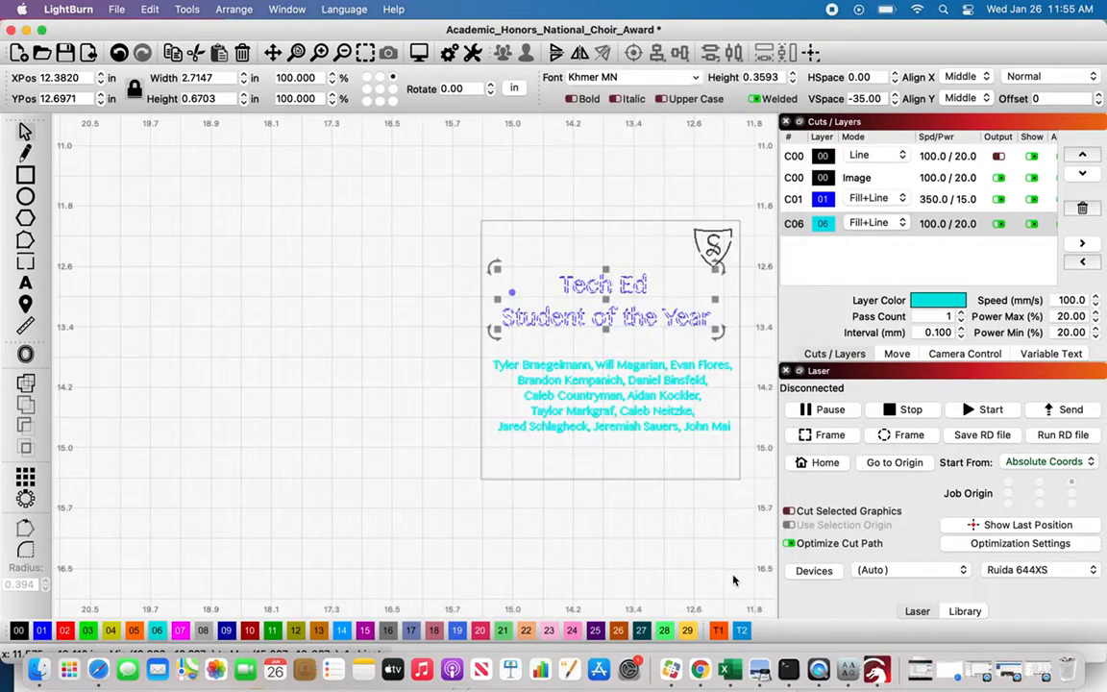
click(870, 223)
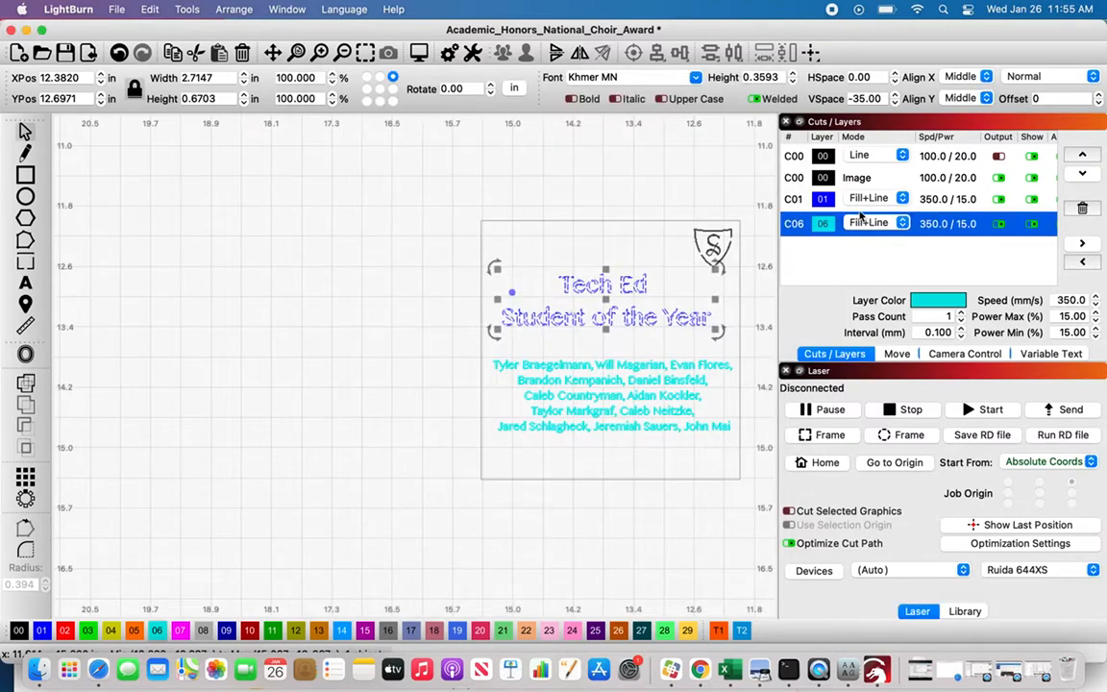
Set the shield logo's Image layer to a speed of 350 mm/sec with maximum and minimum power at 15%.
double_click(933, 178)
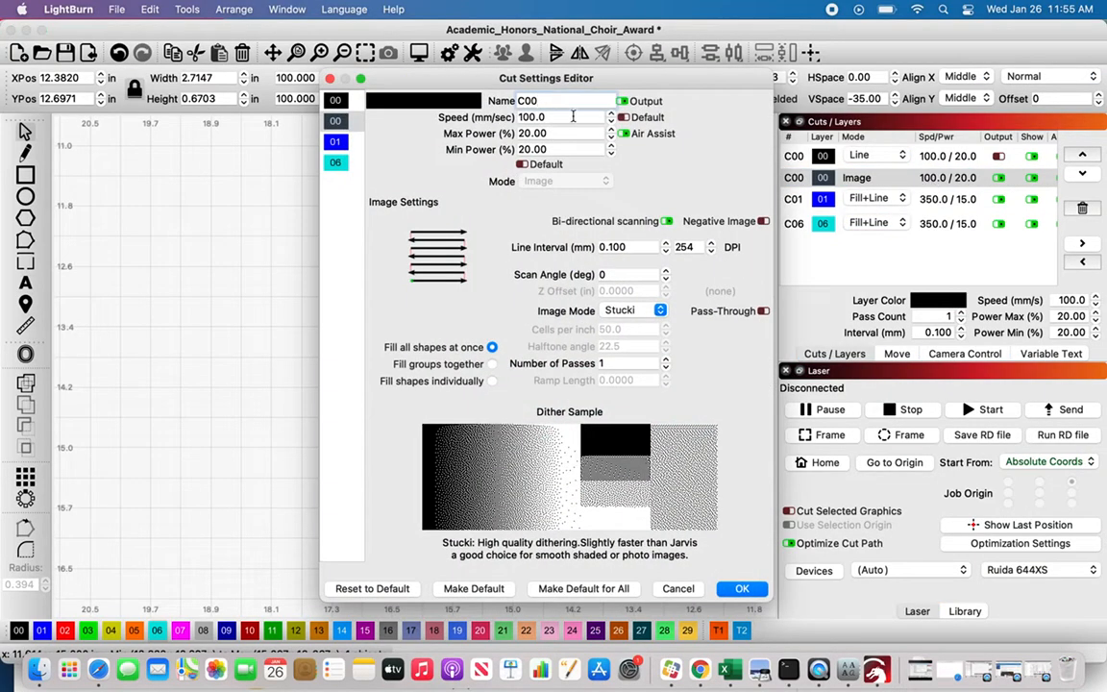
key(Tab)
text(350)
key(Tab)
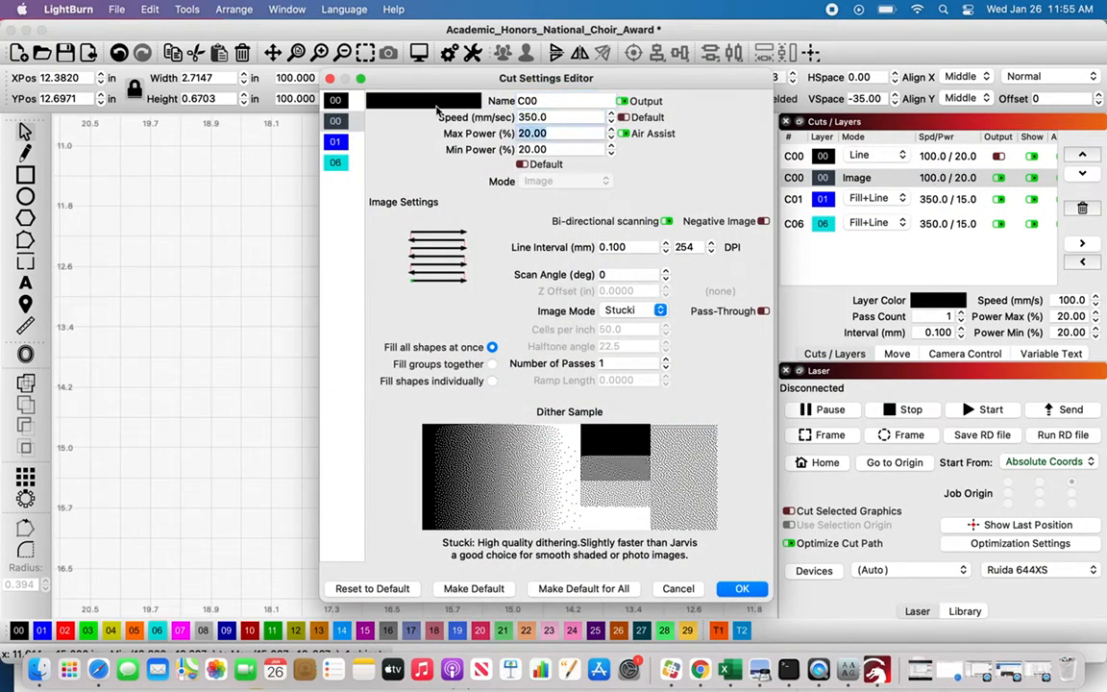
text(215)
key(Tab)
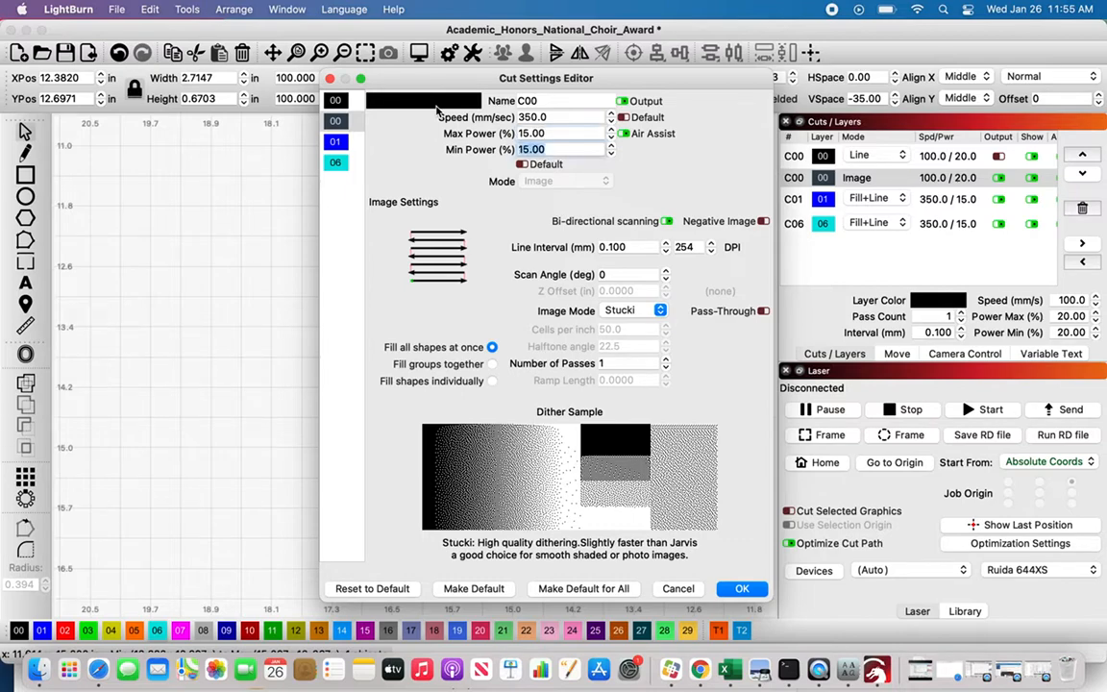
click(732, 585)
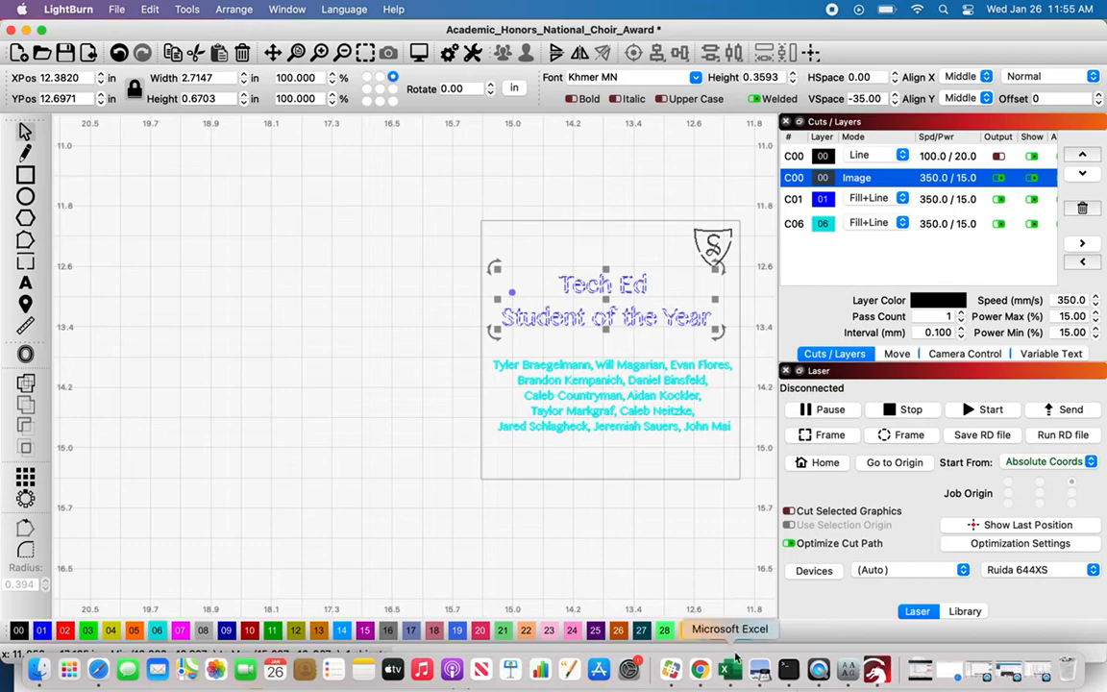
Switch to Chrome and look up the 150W anodized aluminum engraving settings on the Boss Laser settings page.
click(700, 670)
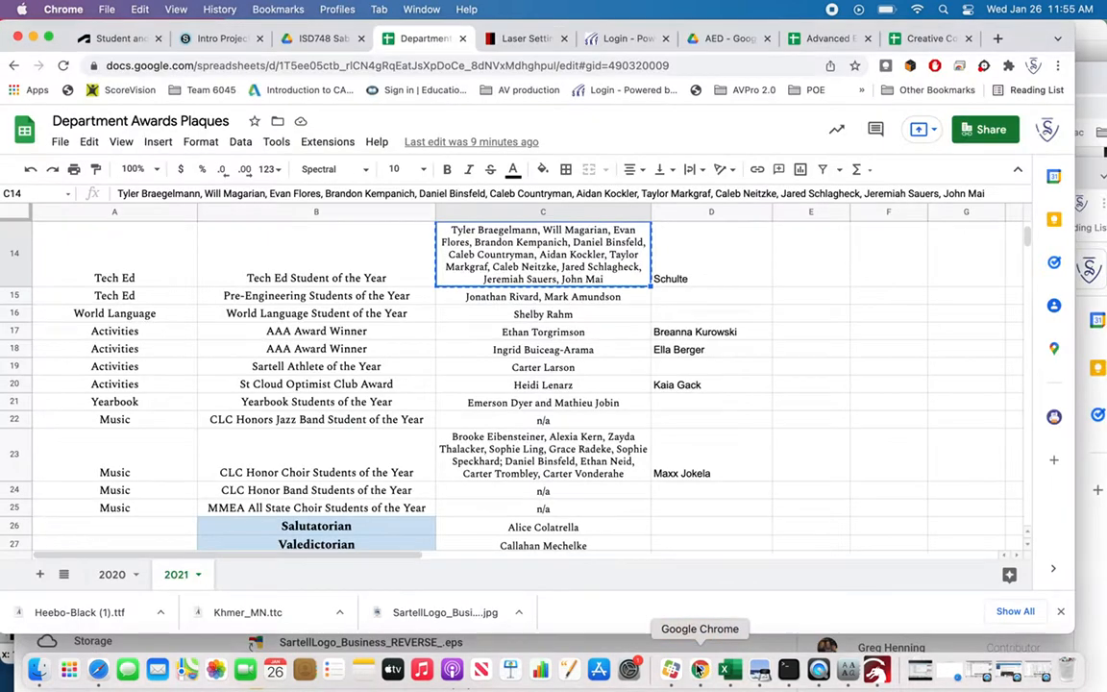
click(519, 38)
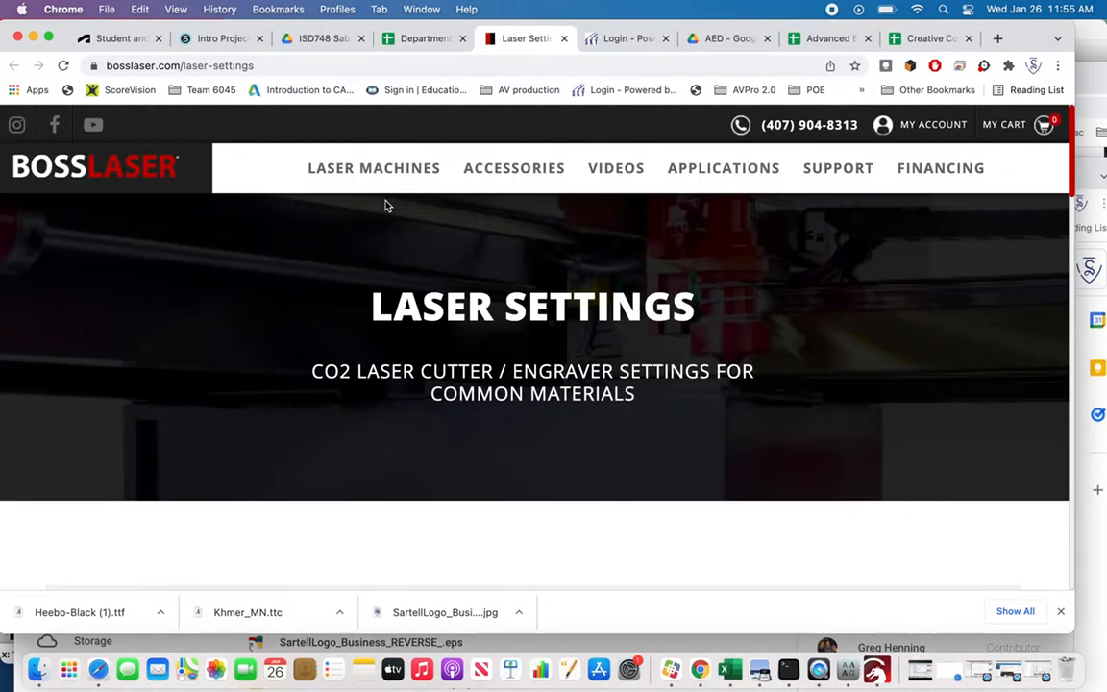
mouse_move(354, 173)
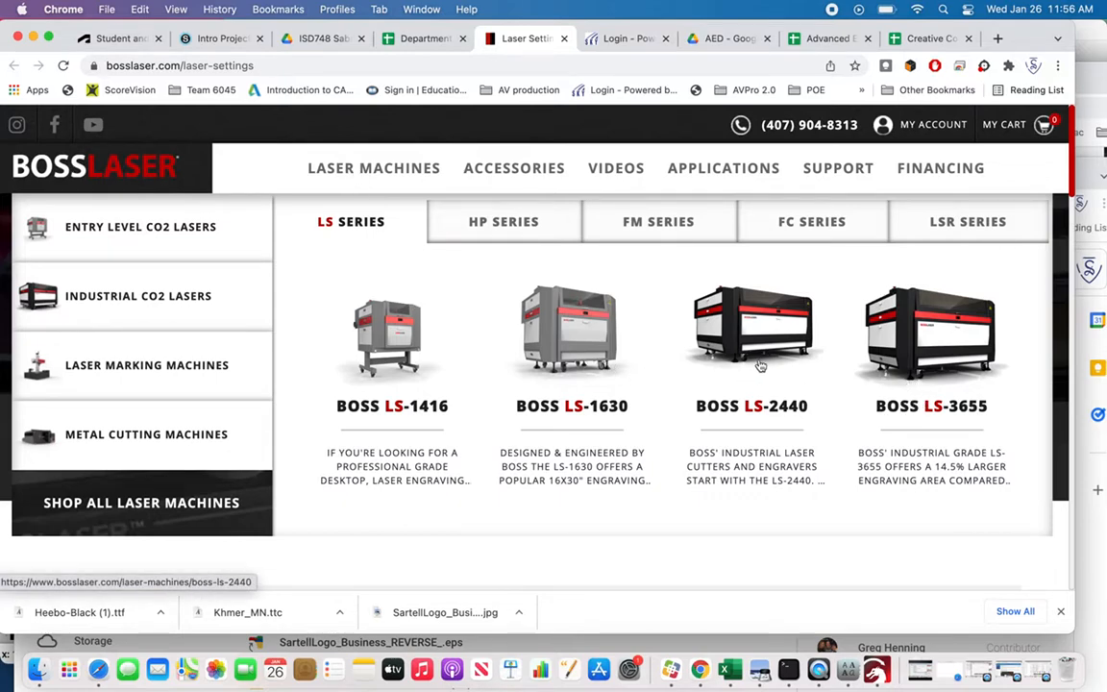
scroll(764, 384, down, 5)
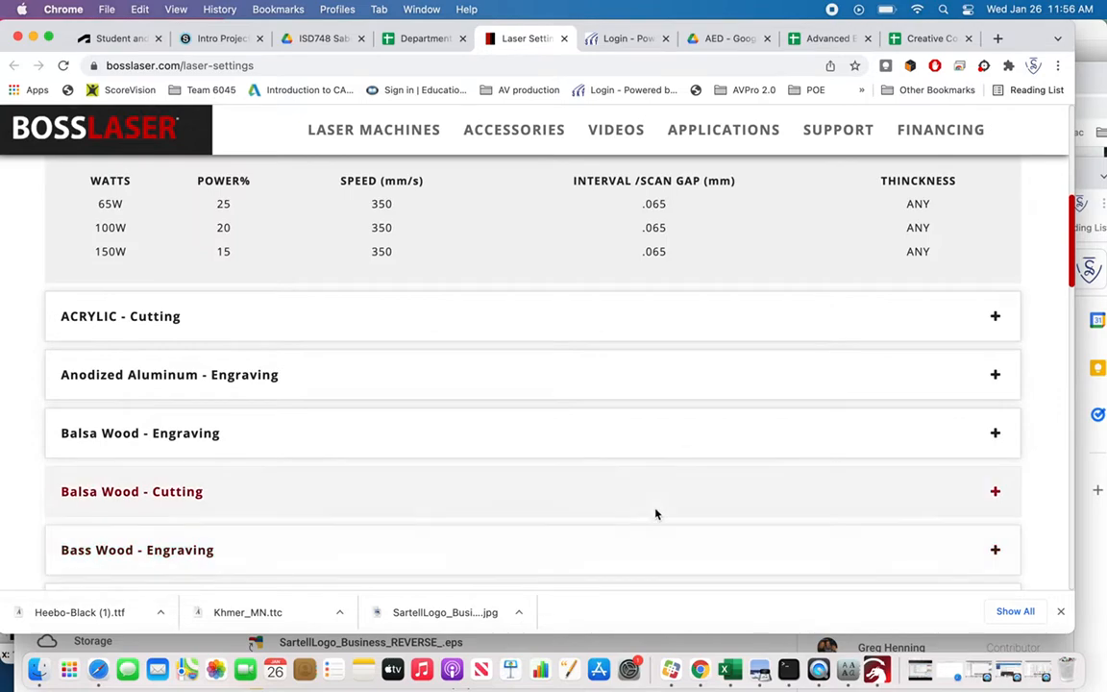
scroll(636, 451, up, 3)
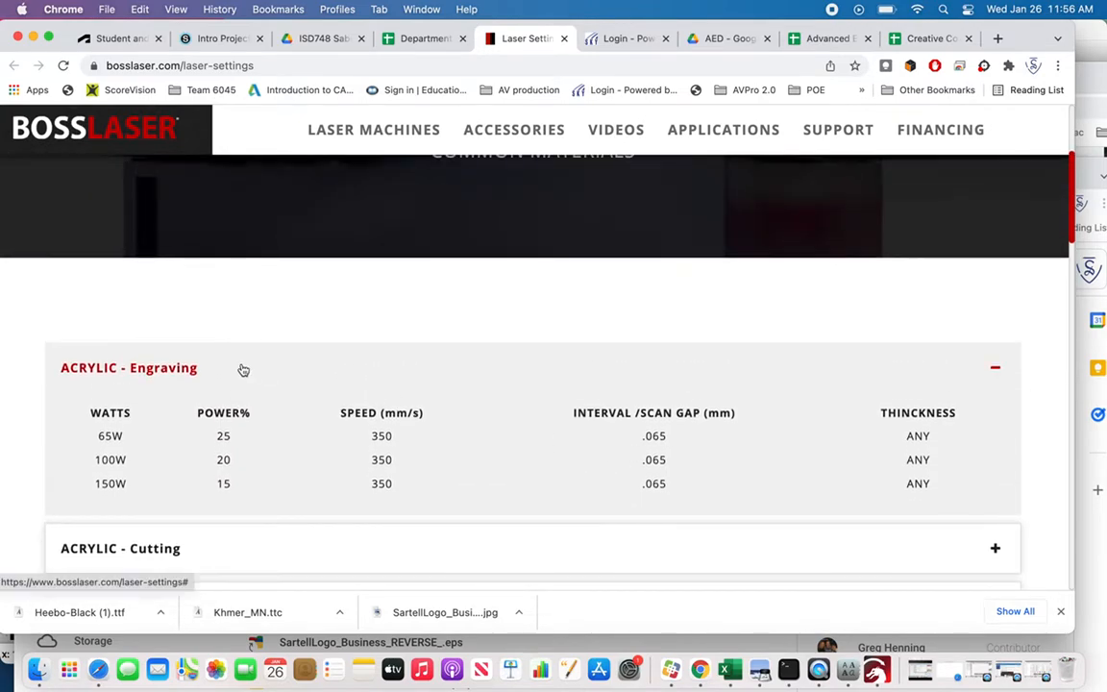
scroll(239, 368, down, 3)
click(216, 353)
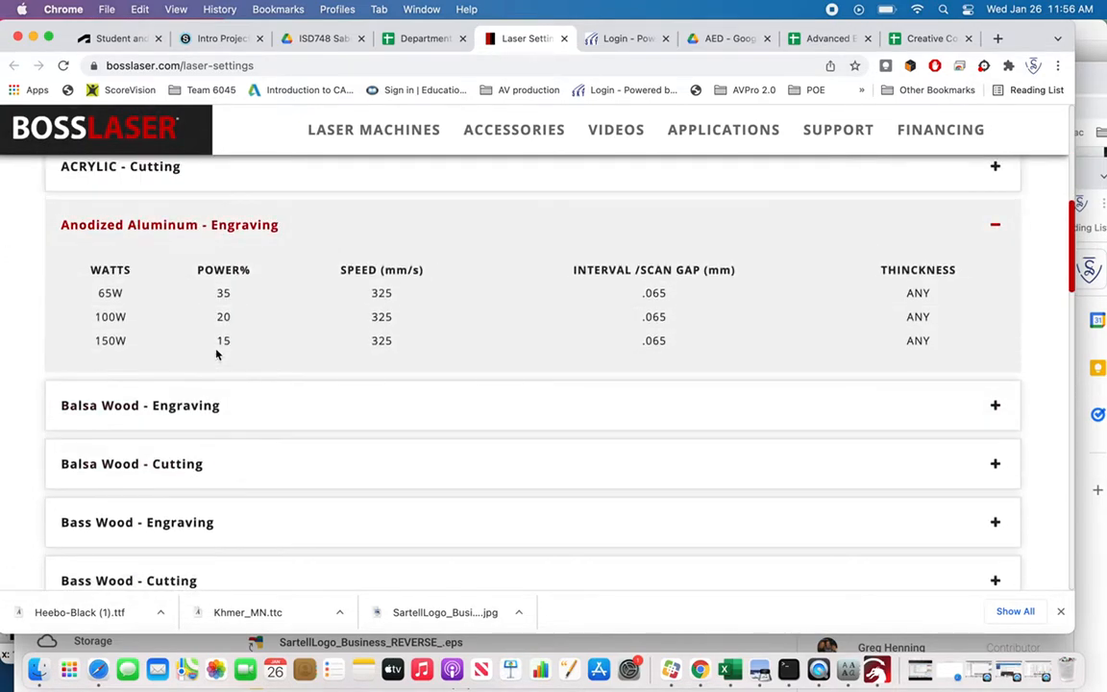
drag(96, 342, 632, 377)
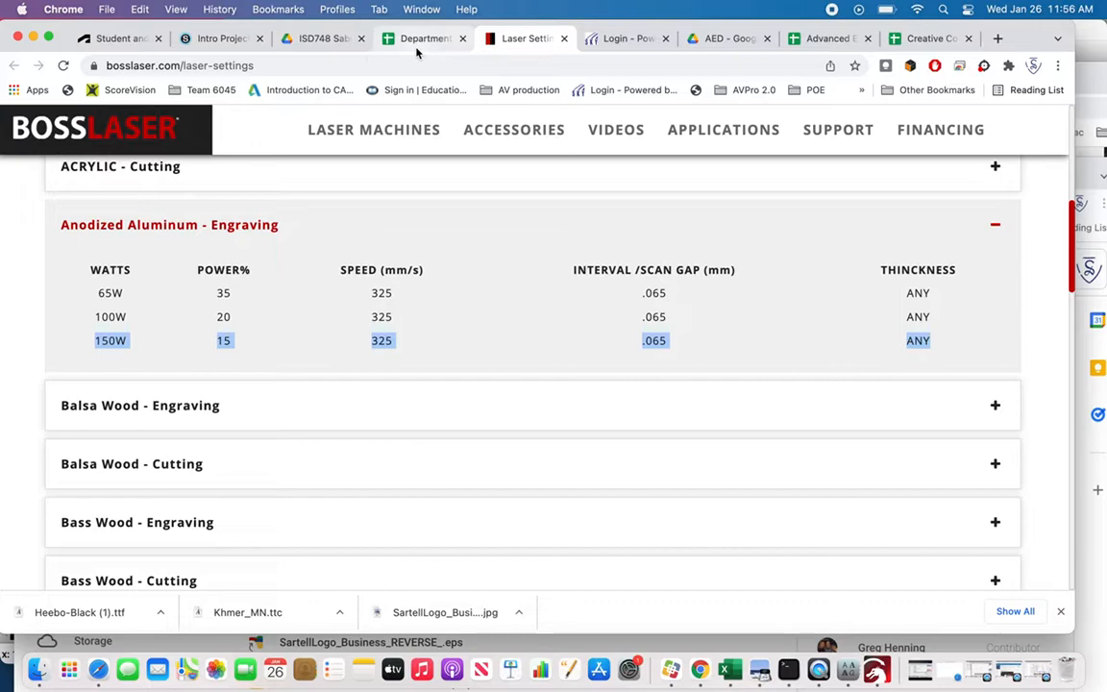
Switch back to LightBurn and save the wall plate project under its existing file name.
click(876, 670)
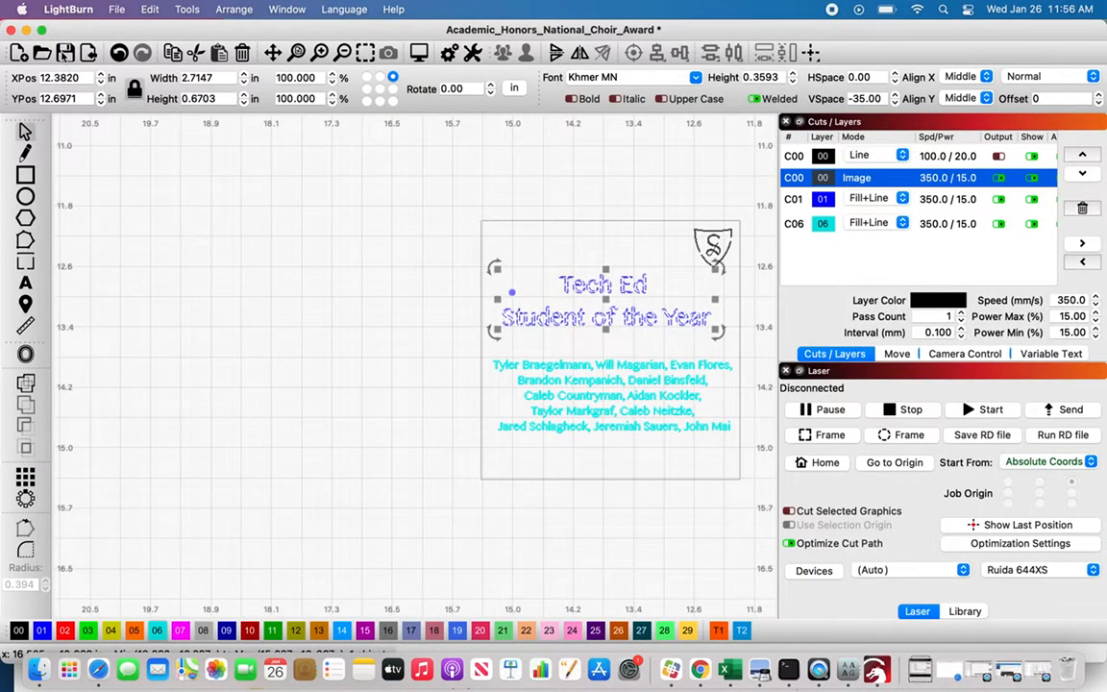
key(super+s)
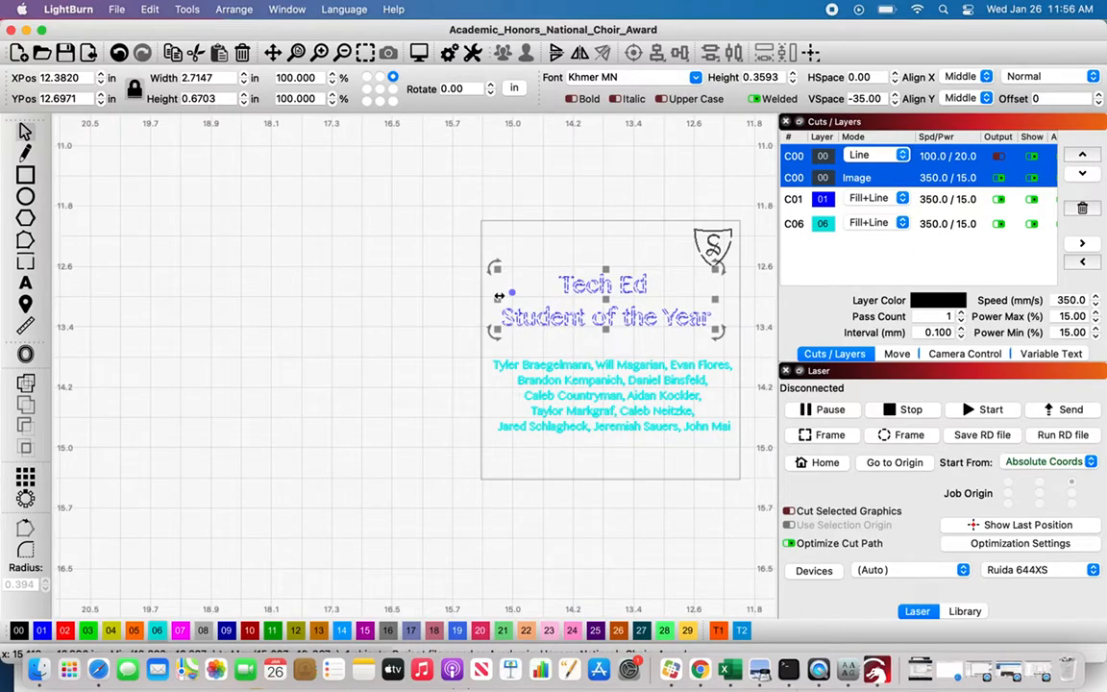
Preview the complete plate engraving, play back the start of the laser job, and close the preview.
scroll(499, 297, up, 2)
scroll(499, 298, down, 5)
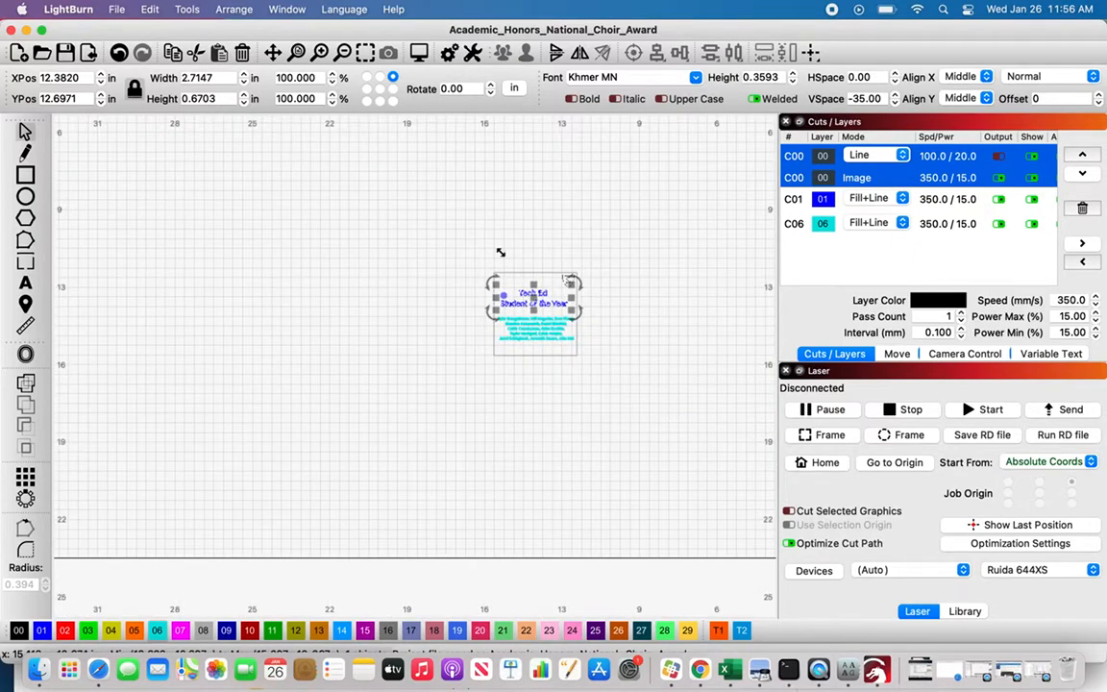
scroll(514, 208, up, 3)
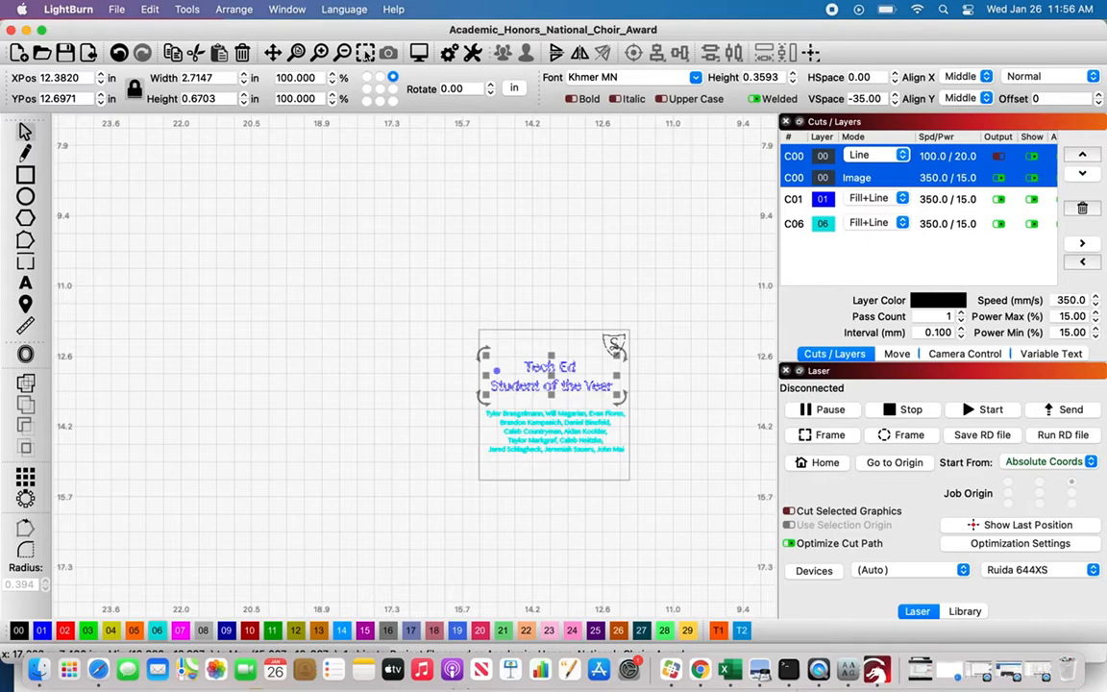
click(419, 53)
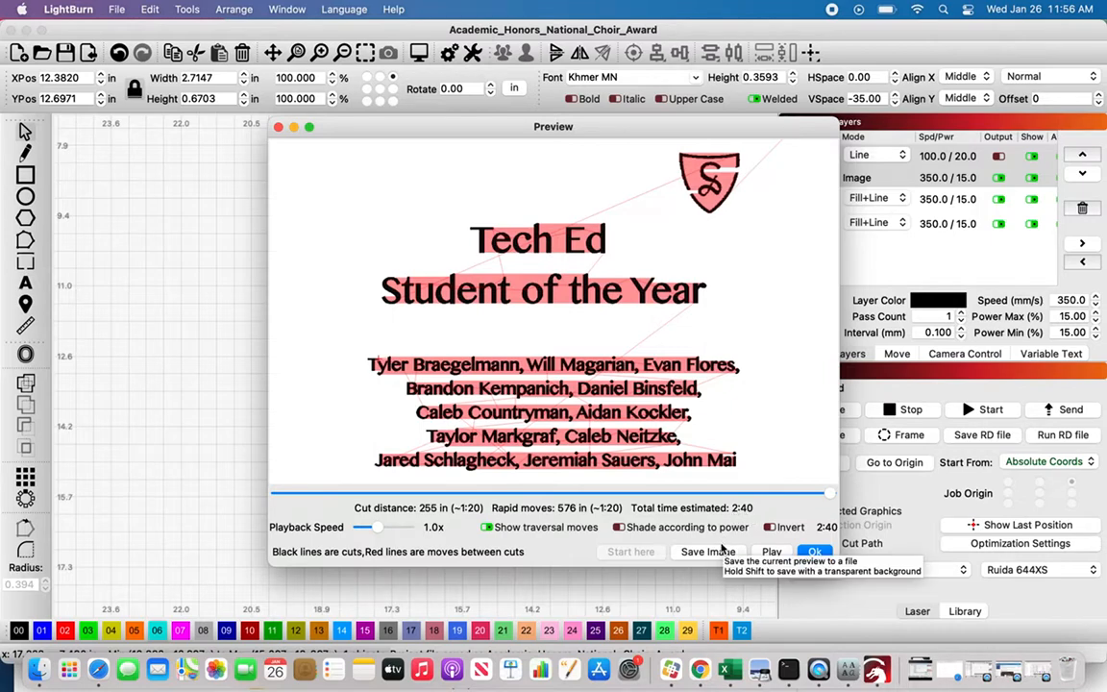
click(766, 555)
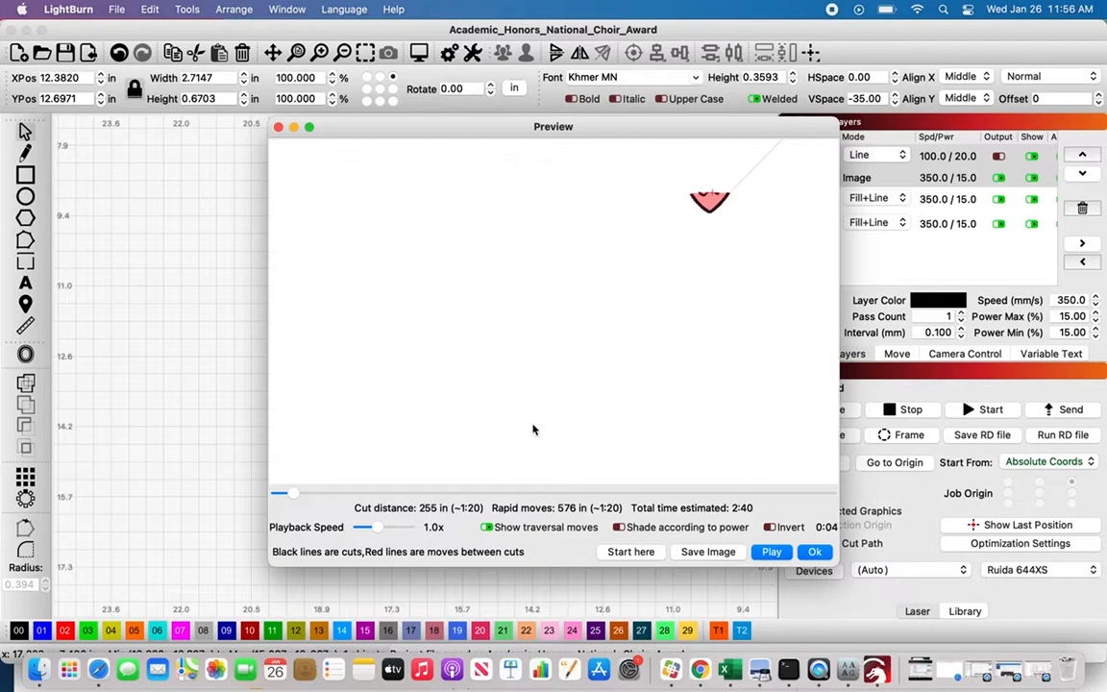
click(811, 552)
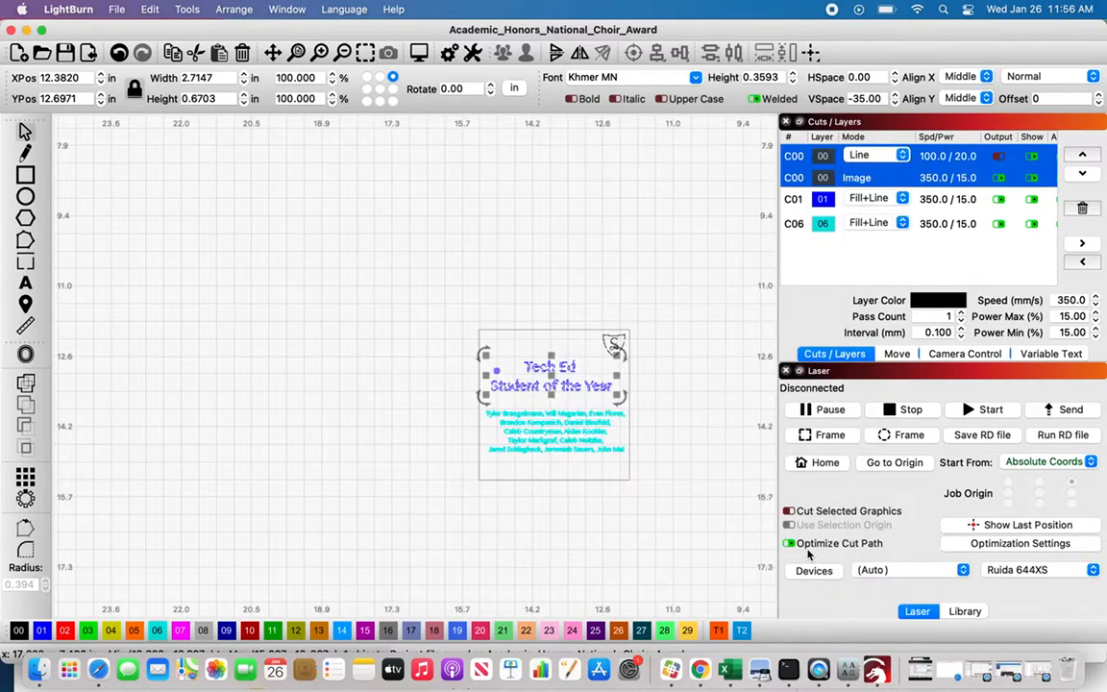